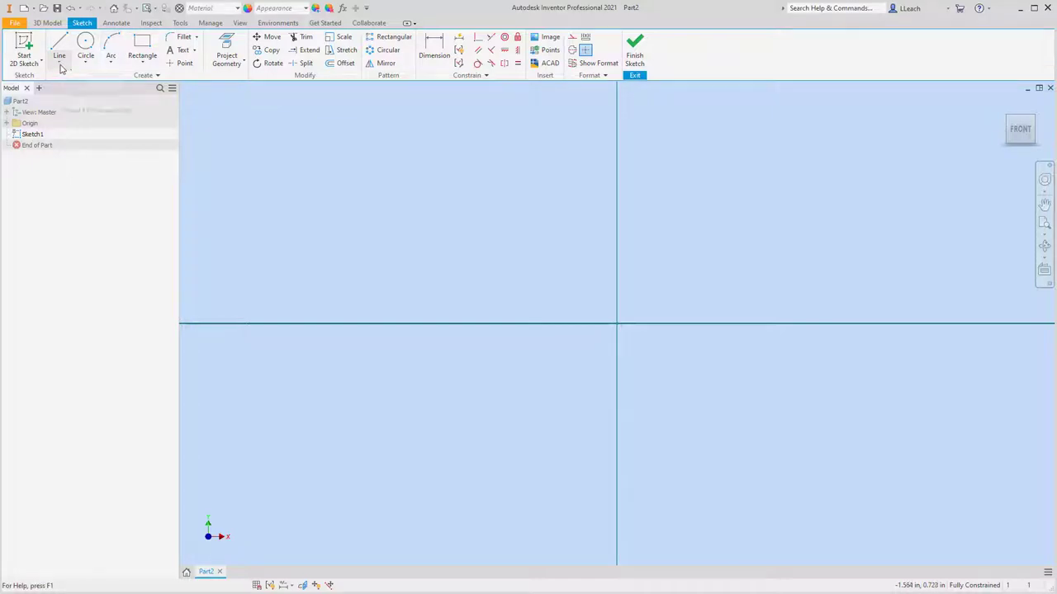
# Draw a 3.5 in horizontal base line along the horizontal axis, starting to the left of the origin.
pyautogui.click(59, 64)
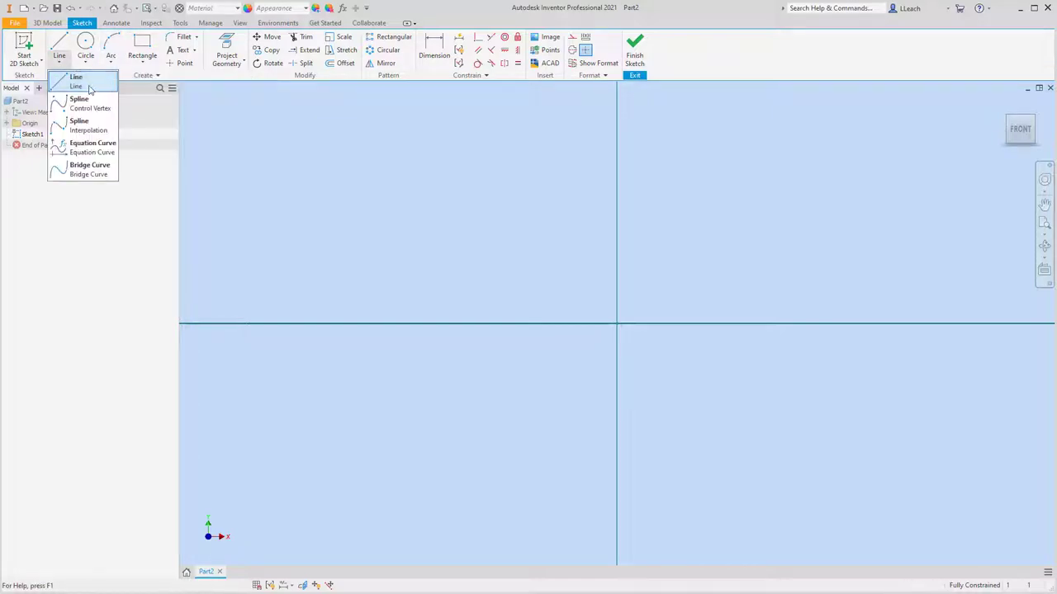
pyautogui.click(76, 80)
pyautogui.moveTo(657, 238)
pyautogui.mouseDown(button='middle')
pyautogui.moveTo(498, 297)
pyautogui.moveTo(576, 248)
pyautogui.mouseUp(button='middle')
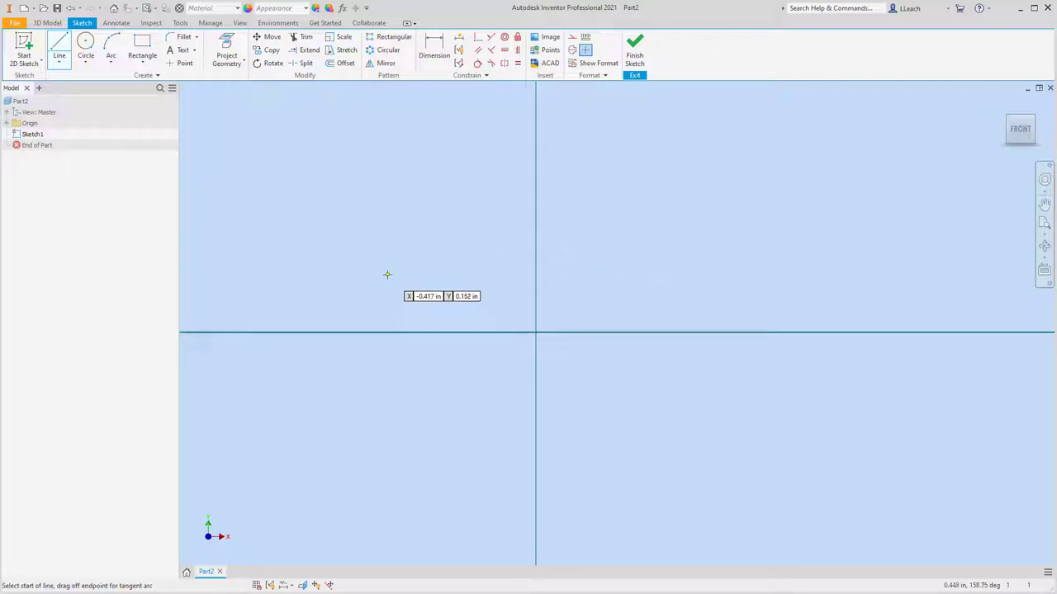
pyautogui.scroll(-3, 387, 273)
pyautogui.scroll(4, 387, 273)
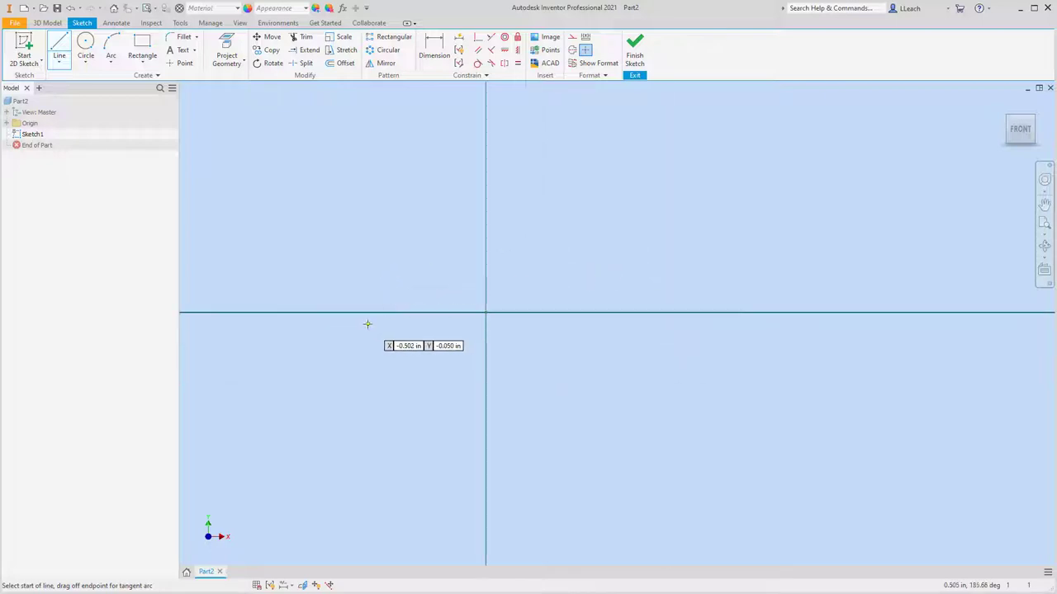
pyautogui.click(296, 312)
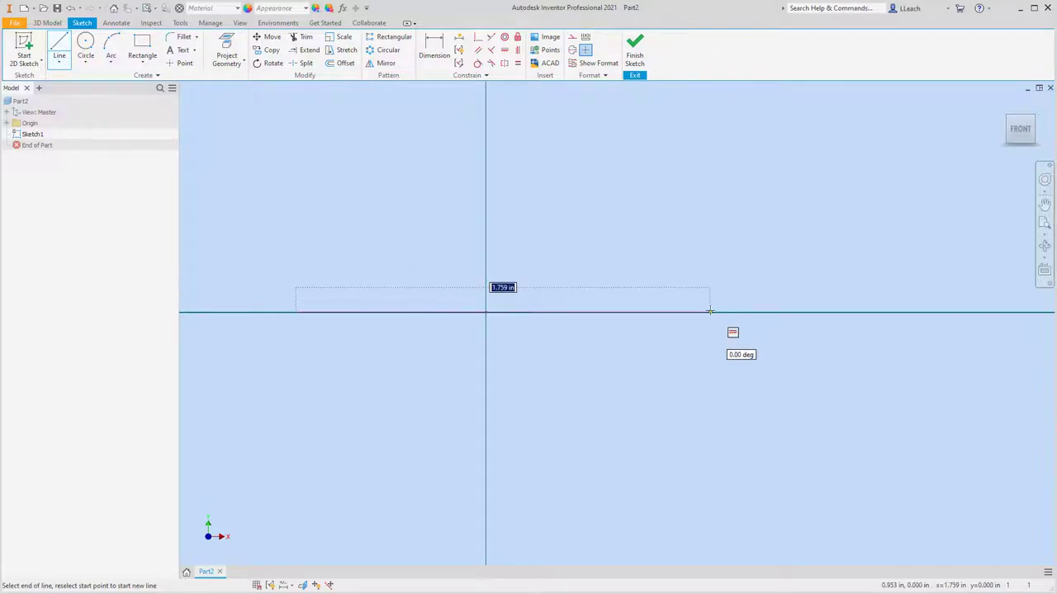
pyautogui.write('3.5')
pyautogui.press('Return')
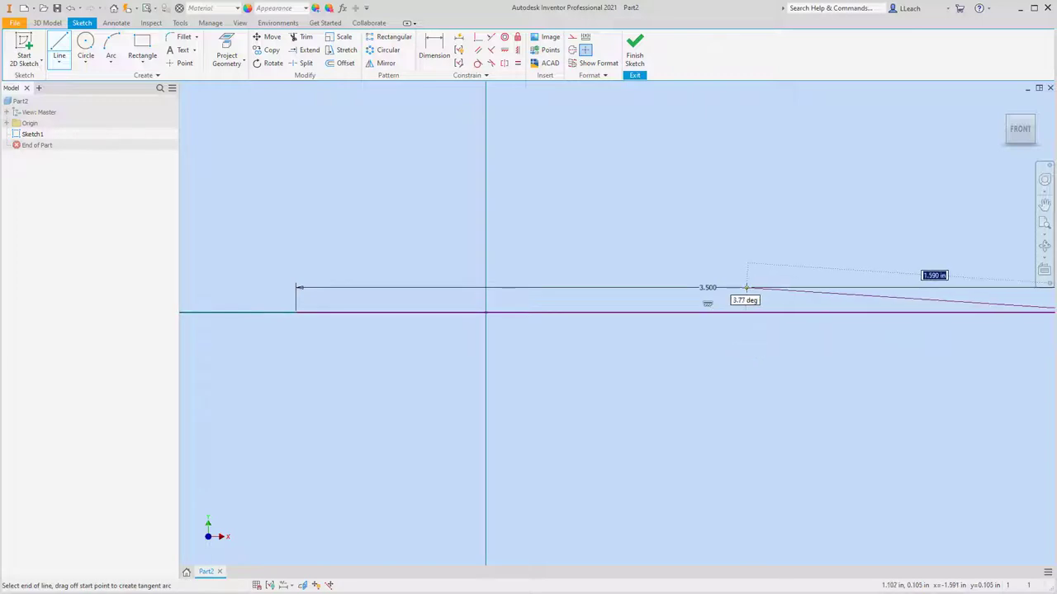
# Continue the profile from the base line's right end with a 0.5 in vertical line and a 0.75 in horizontal line inward.
pyautogui.scroll(-2, 828, 233)
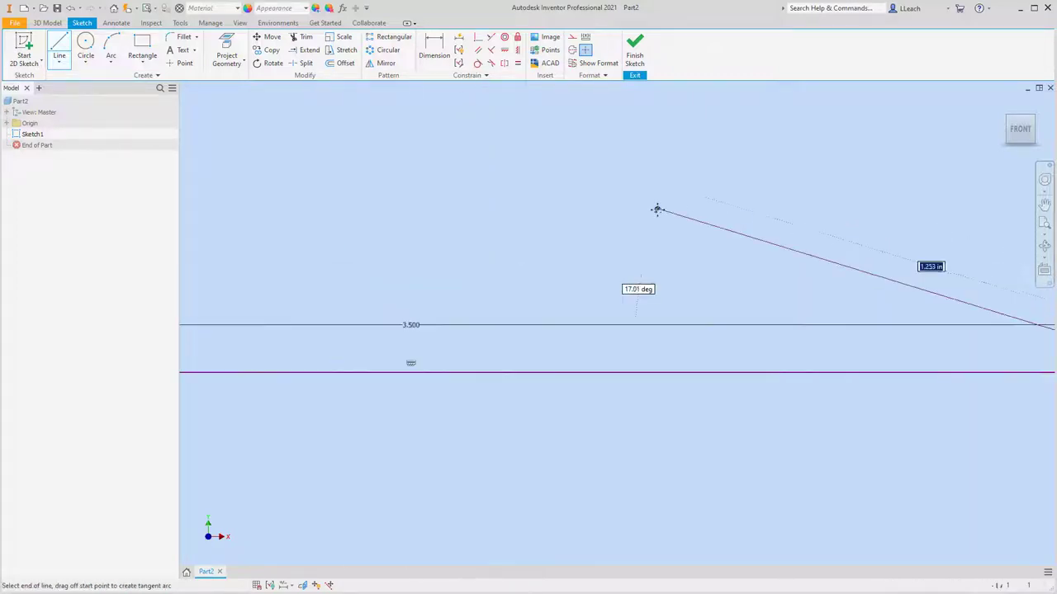
pyautogui.scroll(5, 794, 219)
pyautogui.moveTo(795, 220); pyautogui.dragTo(691, 312, button='middle')
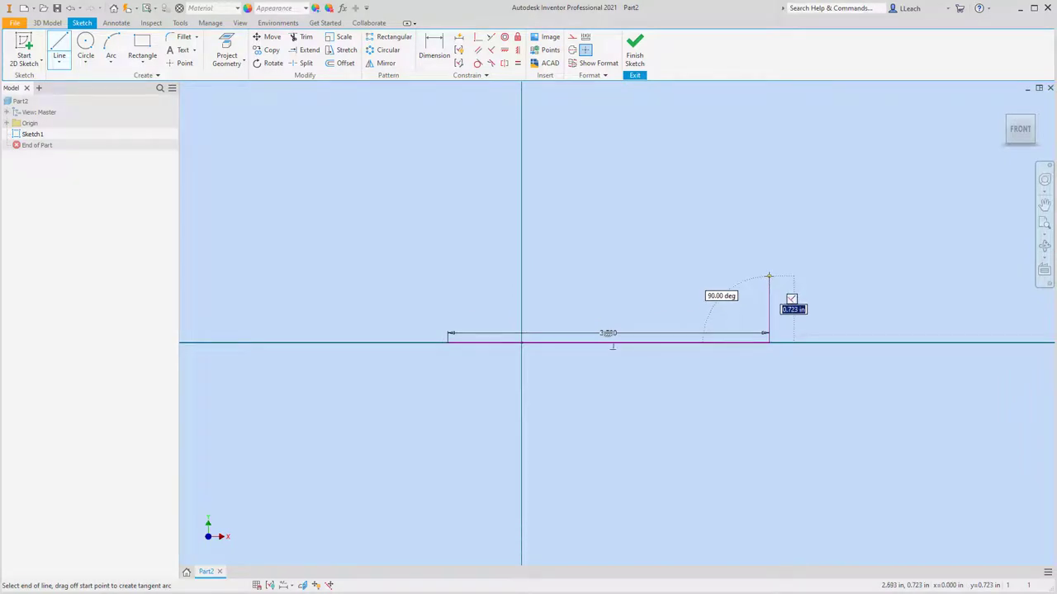
pyautogui.write('.5')
pyautogui.press('Return')
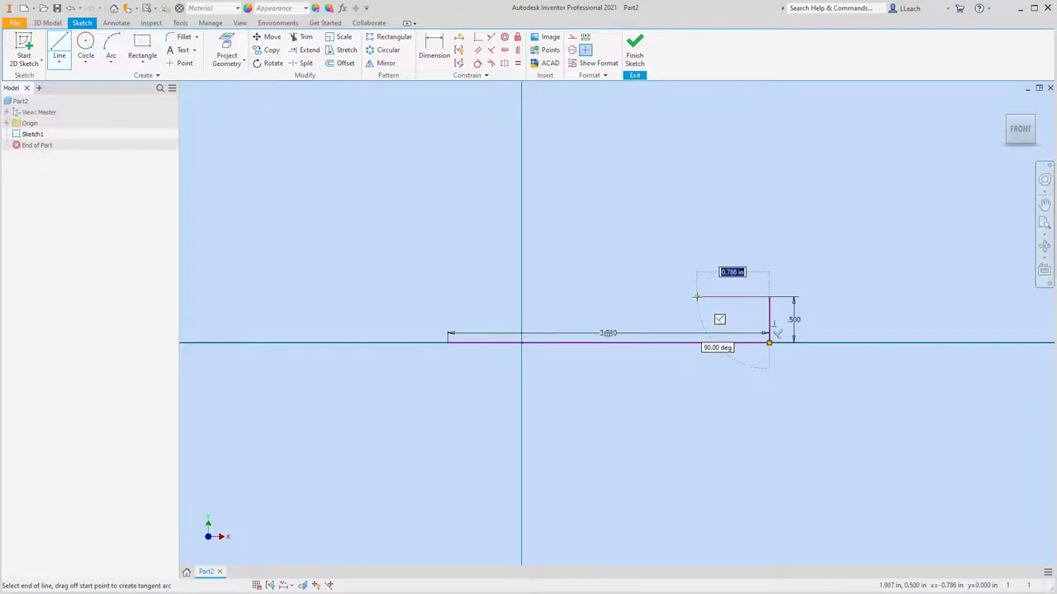
pyautogui.write('.')
pyautogui.press('Return')
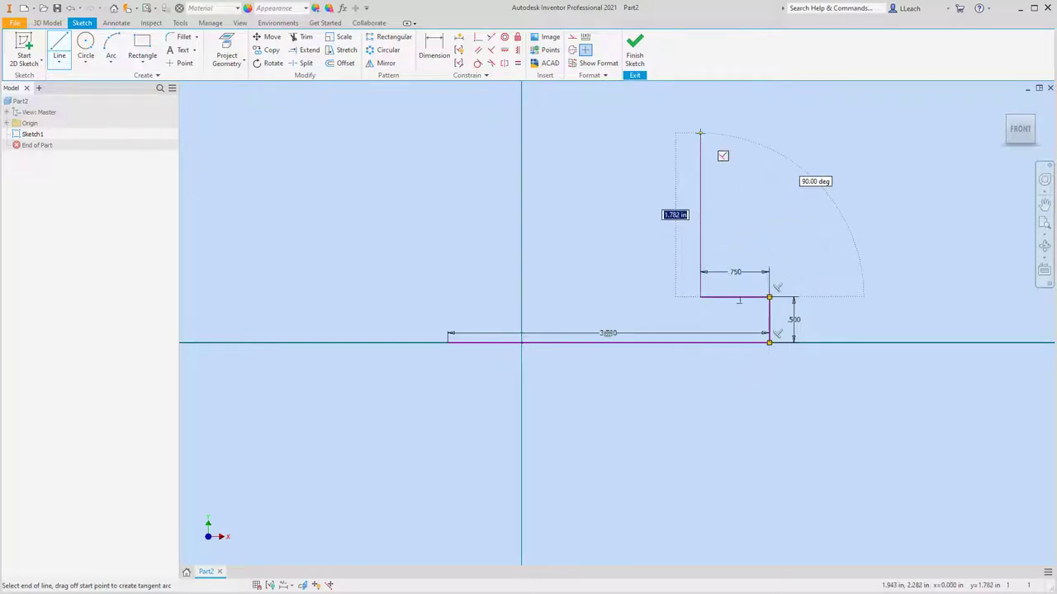
# Add a 2 in vertical line upward from the inner end of the right foot and end the line chain.
pyautogui.write('2')
pyautogui.press('Return')
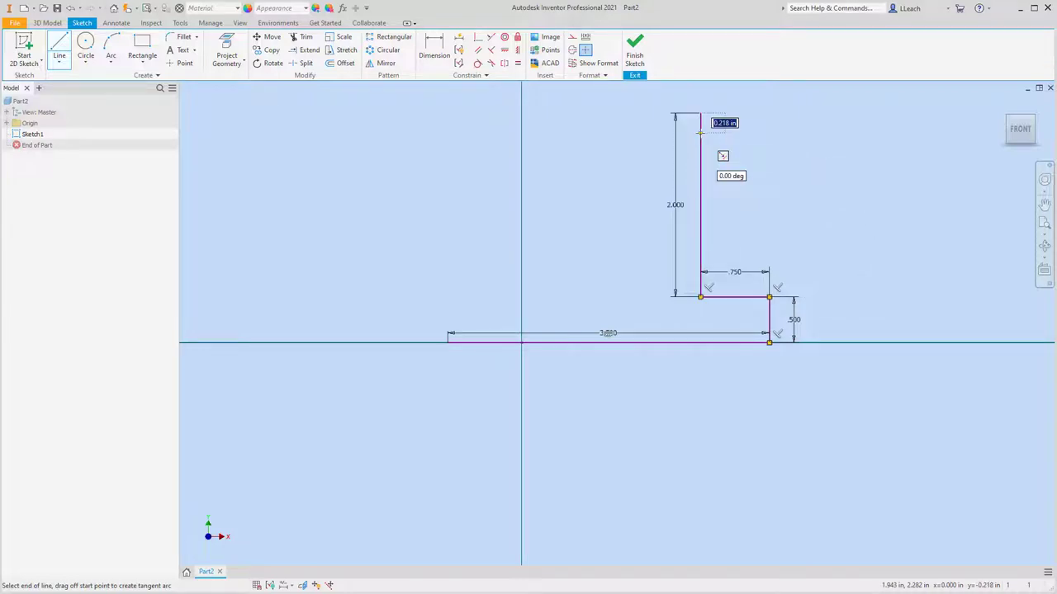
pyautogui.moveTo(701, 132); pyautogui.dragTo(716, 186, button='middle')
pyautogui.press('Escape')
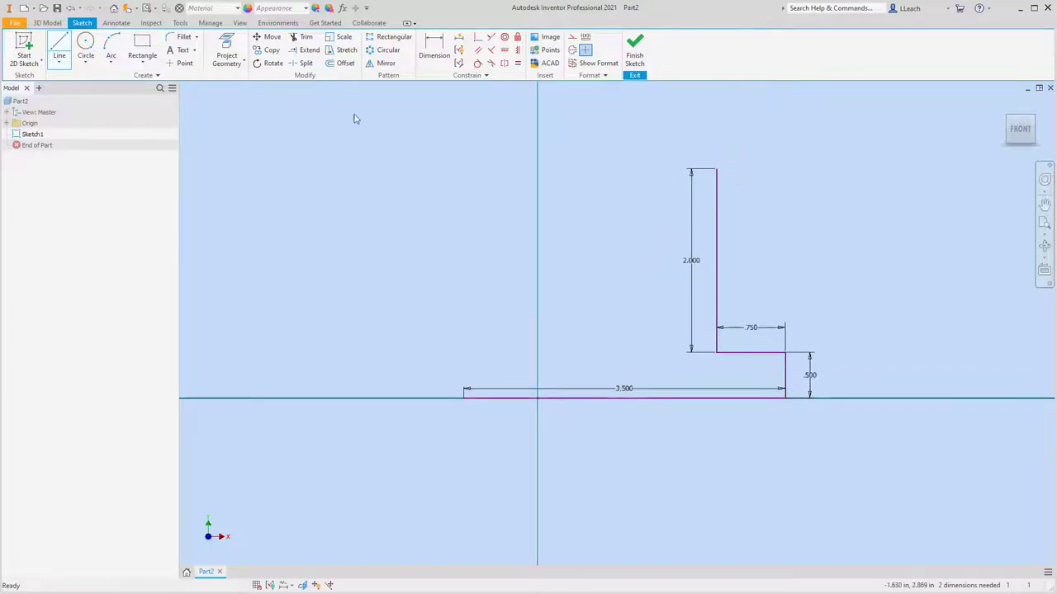
# Draw the left foot from the base line's left end, 0.5 in up and 0.75 in inward.
pyautogui.click(59, 49)
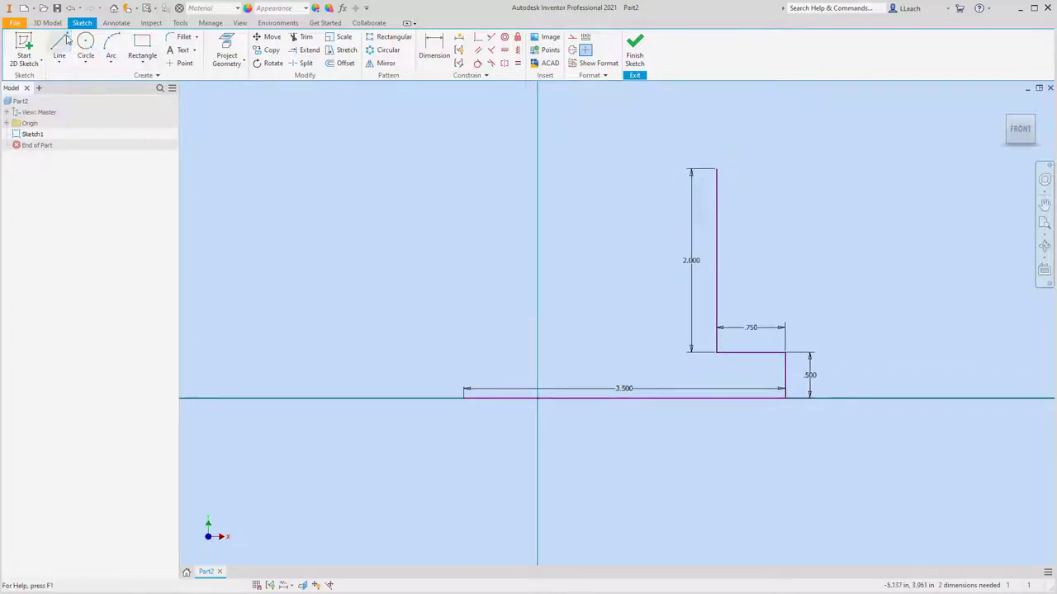
pyautogui.click(463, 397)
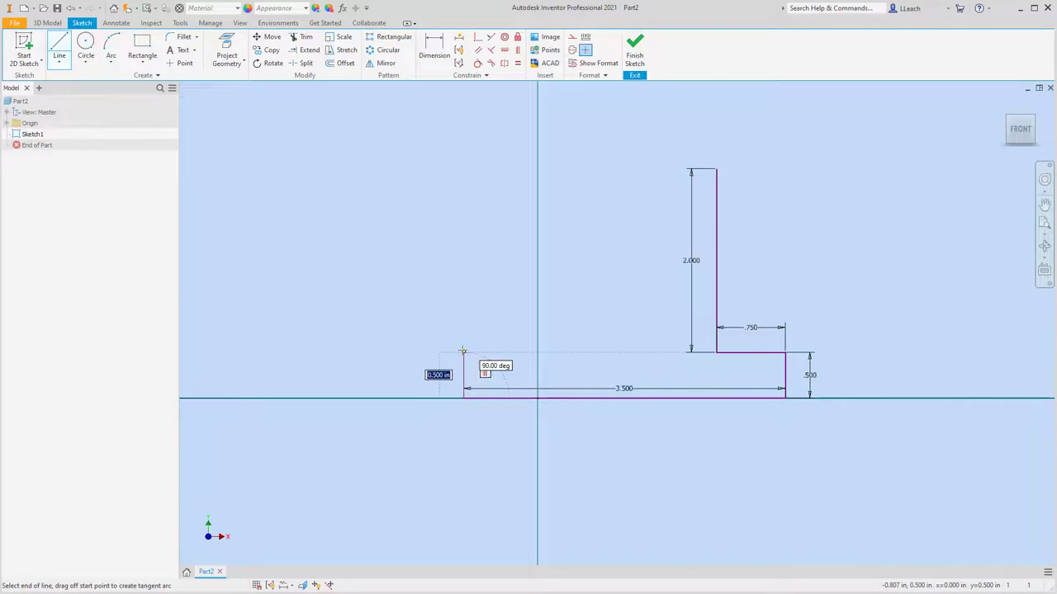
pyautogui.press('Return')
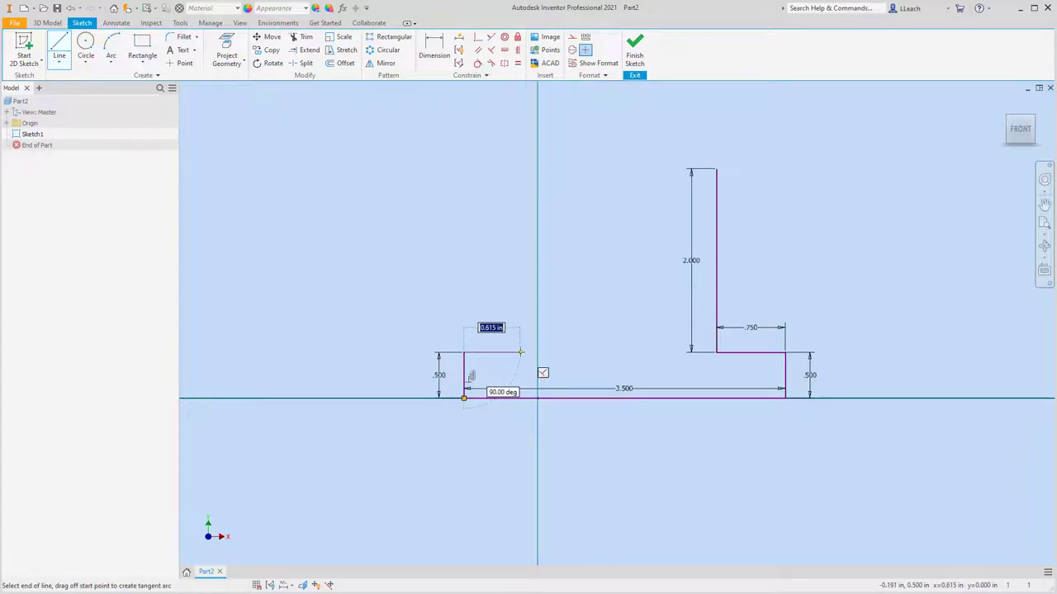
pyautogui.write('.75')
pyautogui.press('Return')
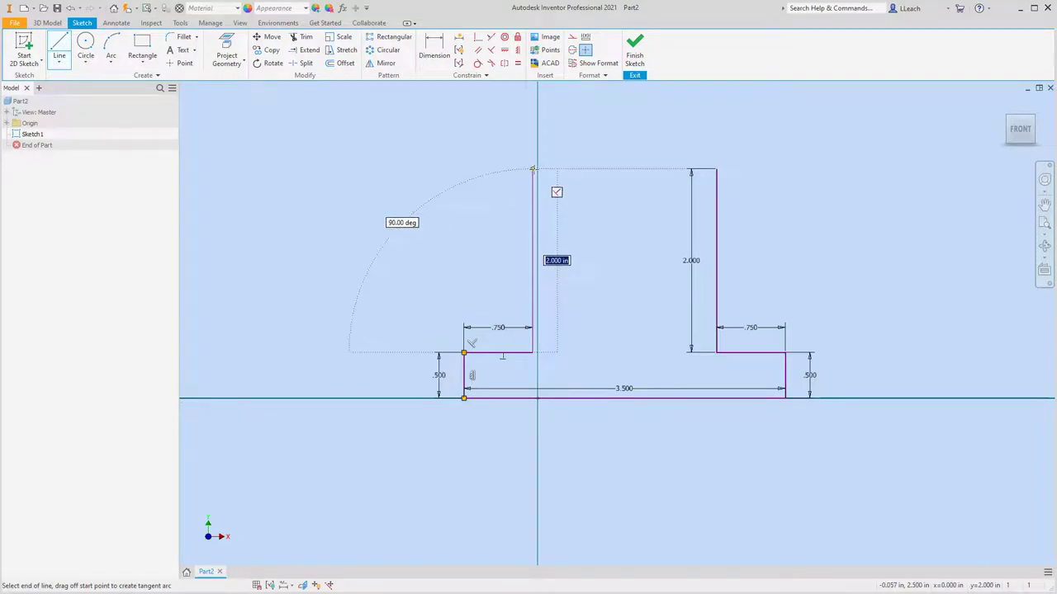
# Continue from the left foot with a 2 in vertical line up and a 0.5 in horizontal top edge inward.
pyautogui.write('2')
pyautogui.press('Return')
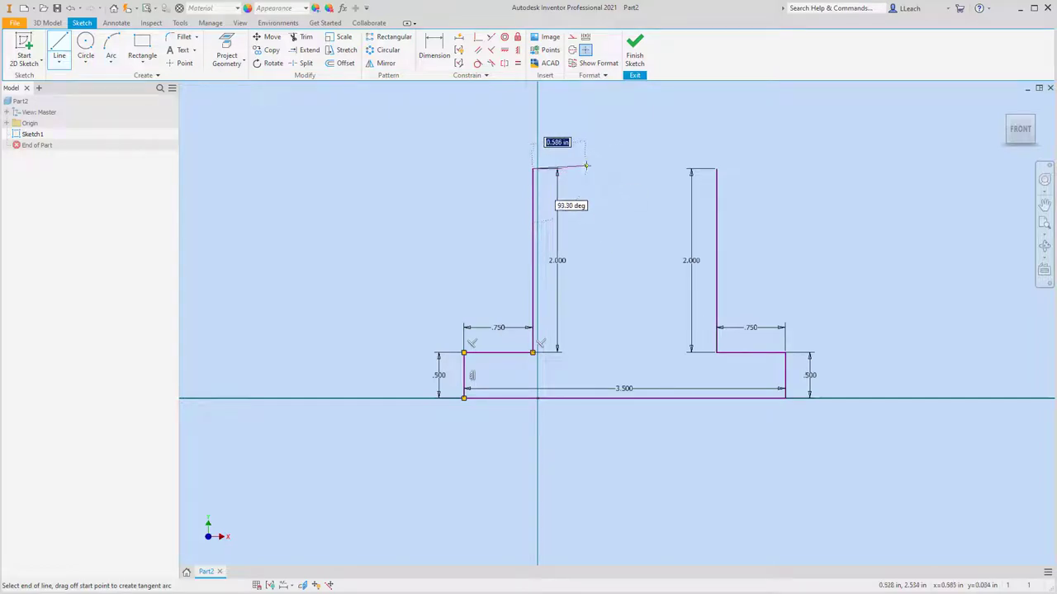
pyautogui.write('.')
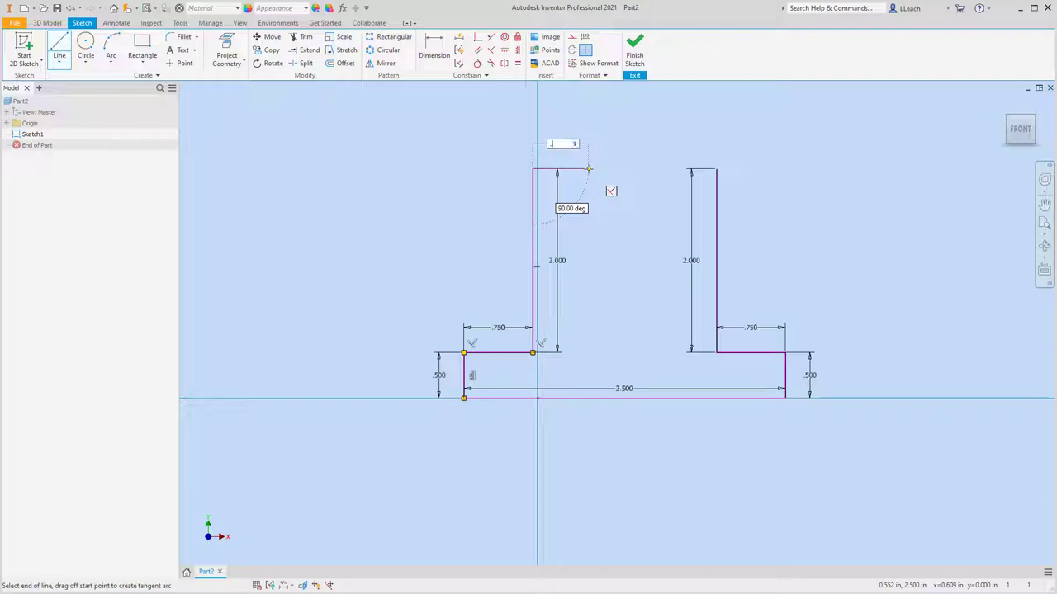
pyautogui.write('5')
pyautogui.press('Return')
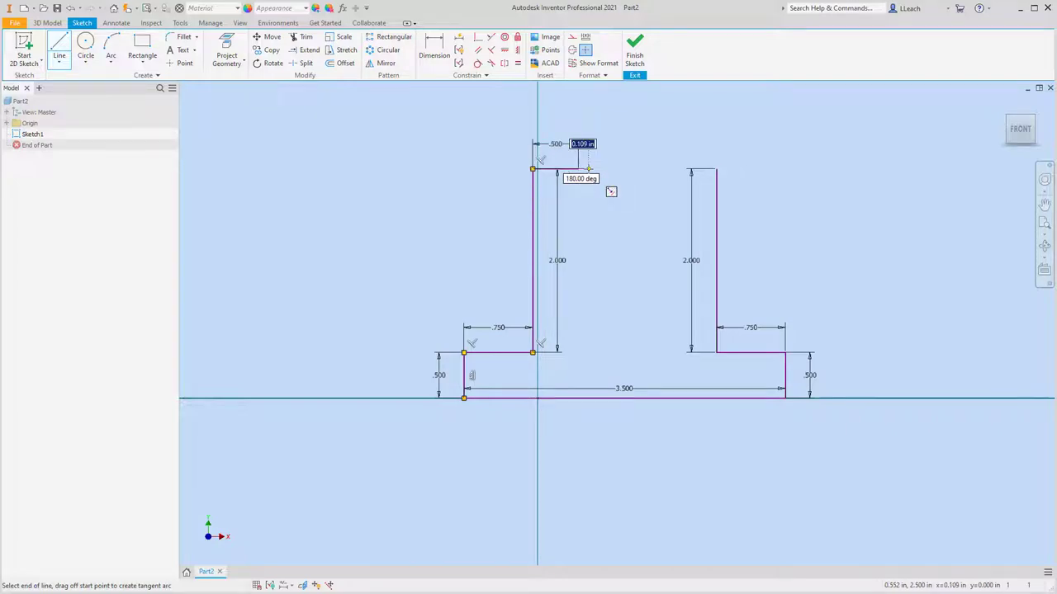
# Sketch the central slot about 1.56 in deep and close the profile at the top of the right upright.
pyautogui.click(579, 311)
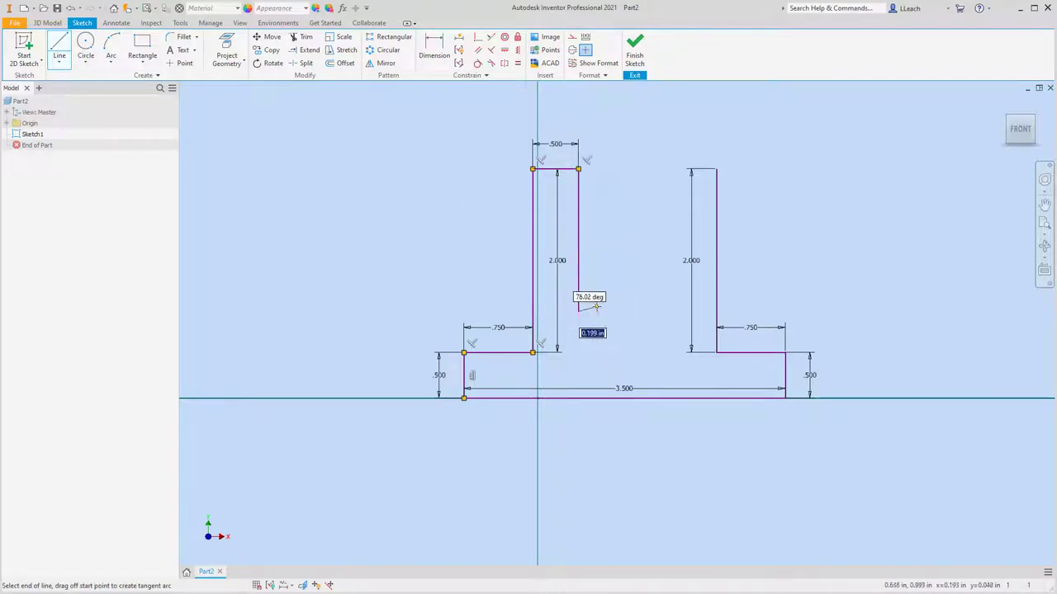
pyautogui.click(665, 311)
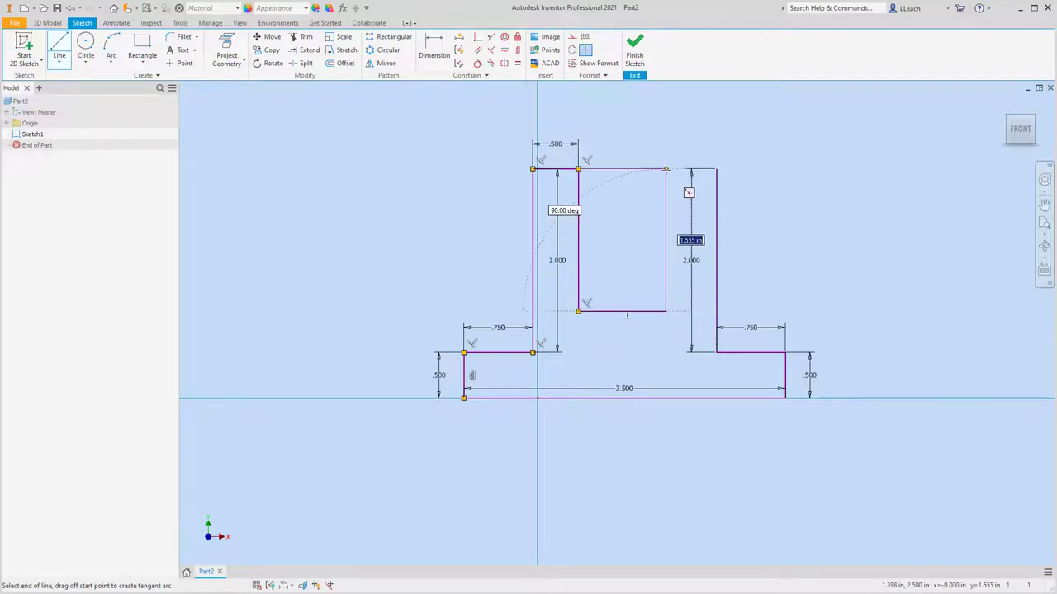
pyautogui.click(666, 169)
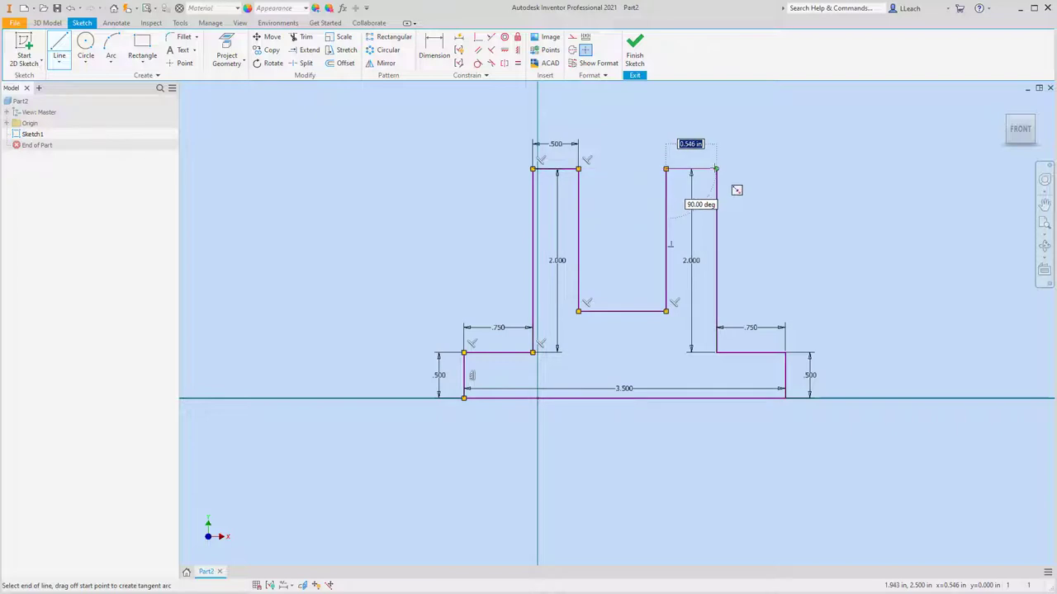
pyautogui.click(716, 169)
pyautogui.press('Escape')
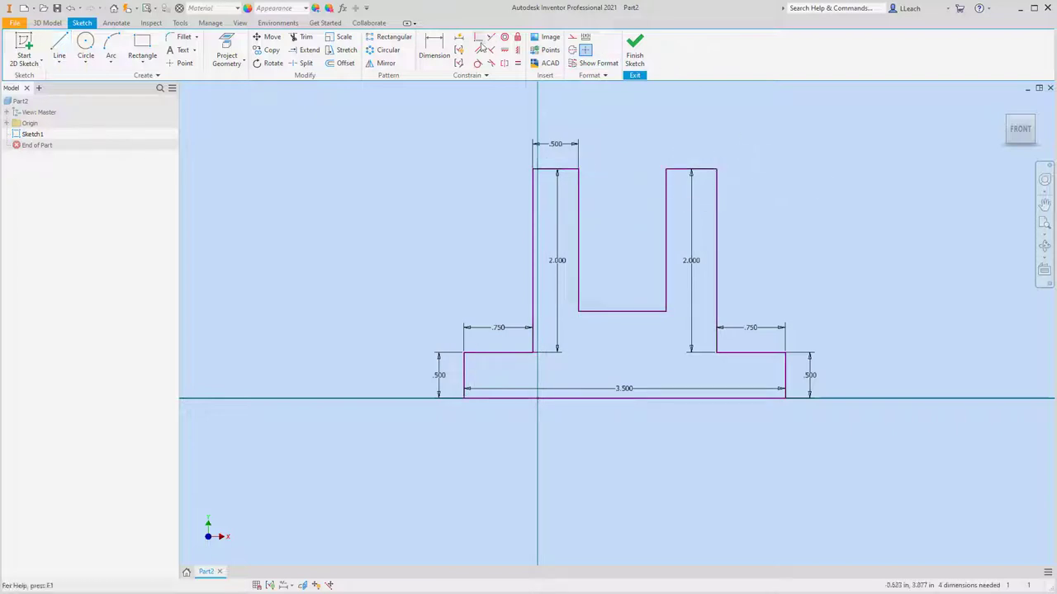
# Dimension the top edge of the right upright to 0.5 in.
pyautogui.click(447, 52)
pyautogui.click(690, 169)
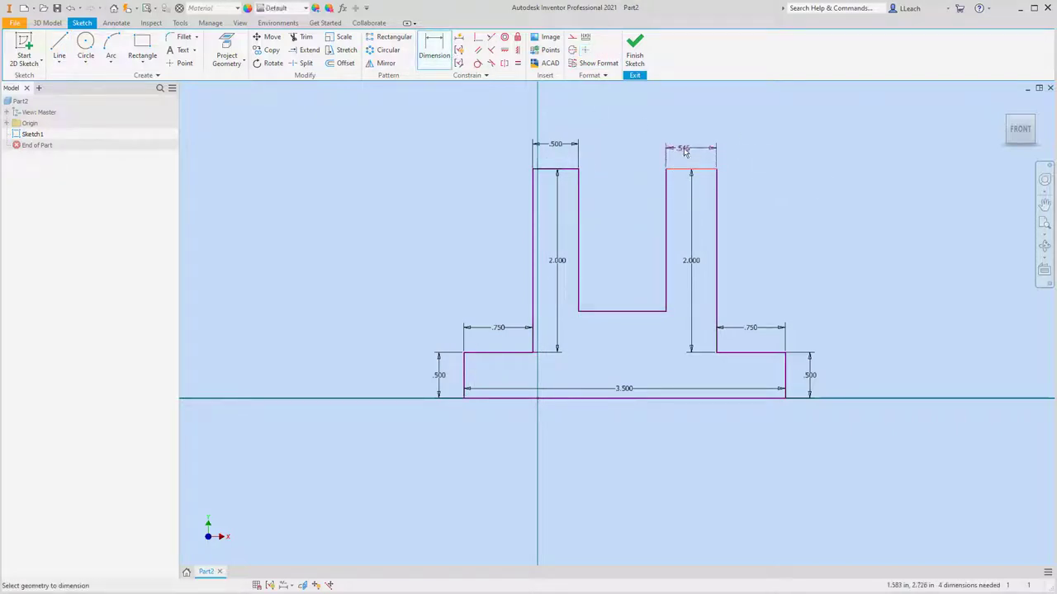
pyautogui.click(691, 146)
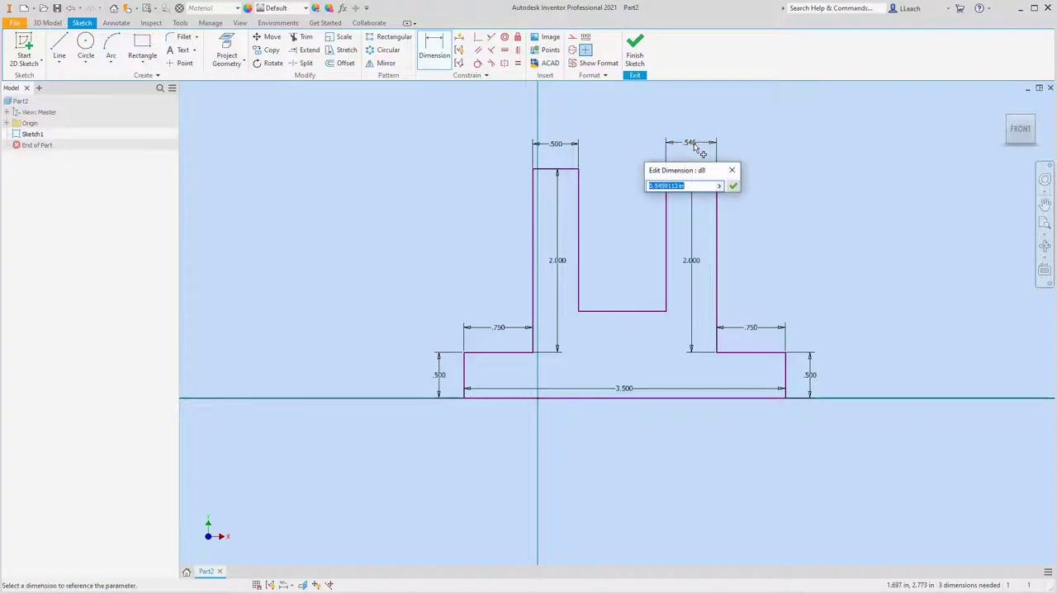
pyautogui.write('.5')
pyautogui.press('Return')
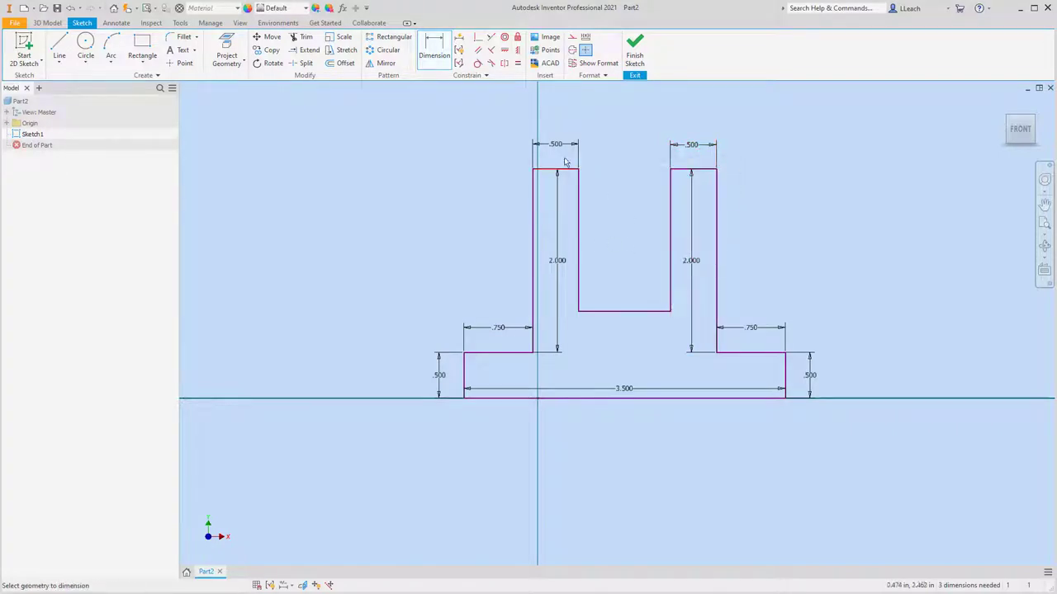
# Try to dimension the width of the central slot's floor.
pyautogui.click(622, 312)
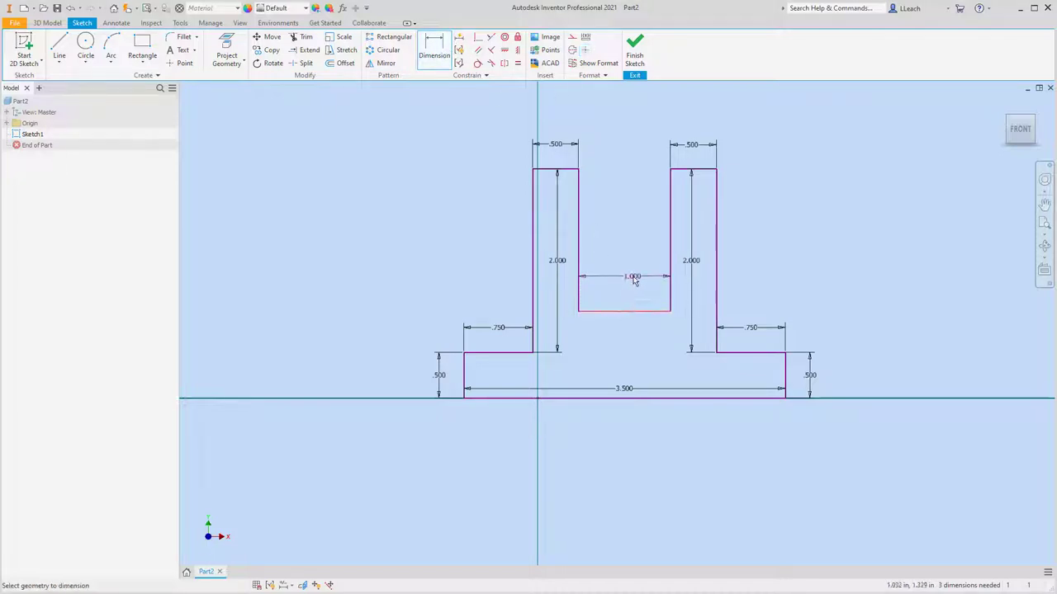
pyautogui.click(639, 240)
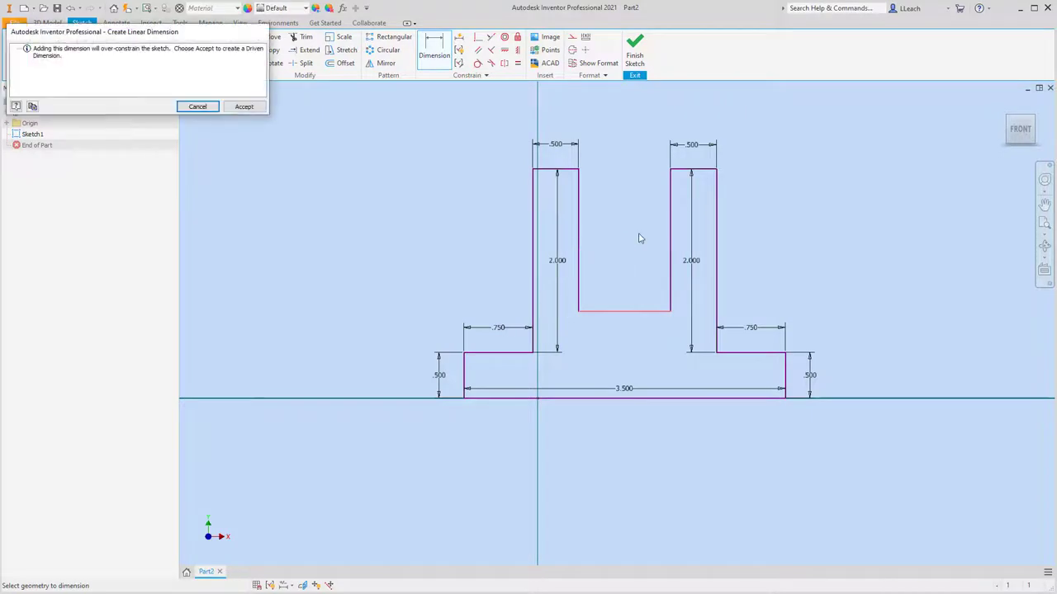
pyautogui.click(197, 107)
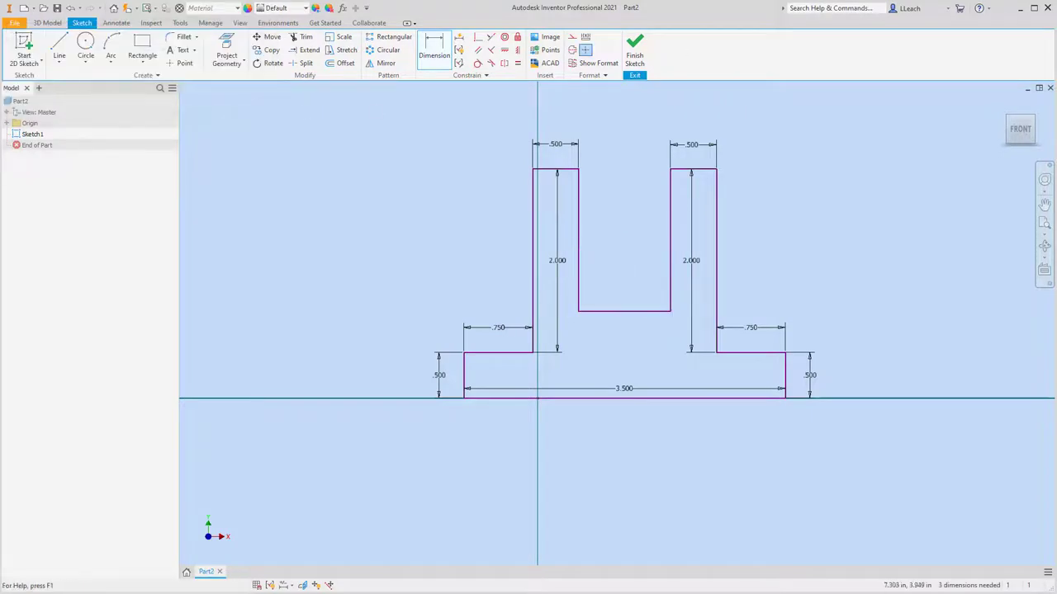
pyautogui.press('Escape')
# Draw a rectangular notch 0.75 in high and about 1.33 in wide rising from the base line beneath the slot.
pyautogui.click(58, 63)
pyautogui.click(80, 86)
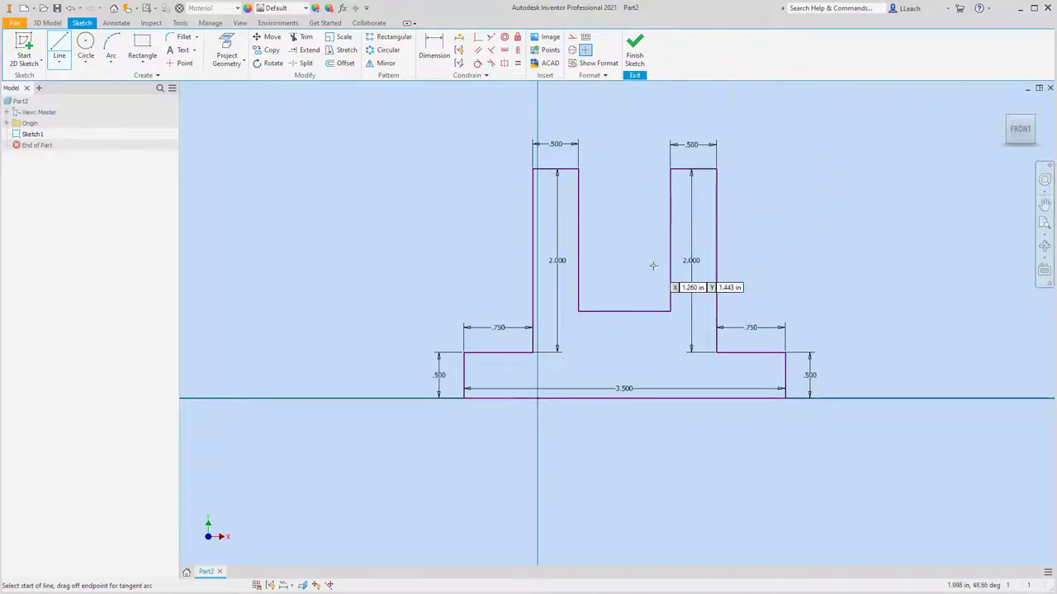
pyautogui.click(561, 399)
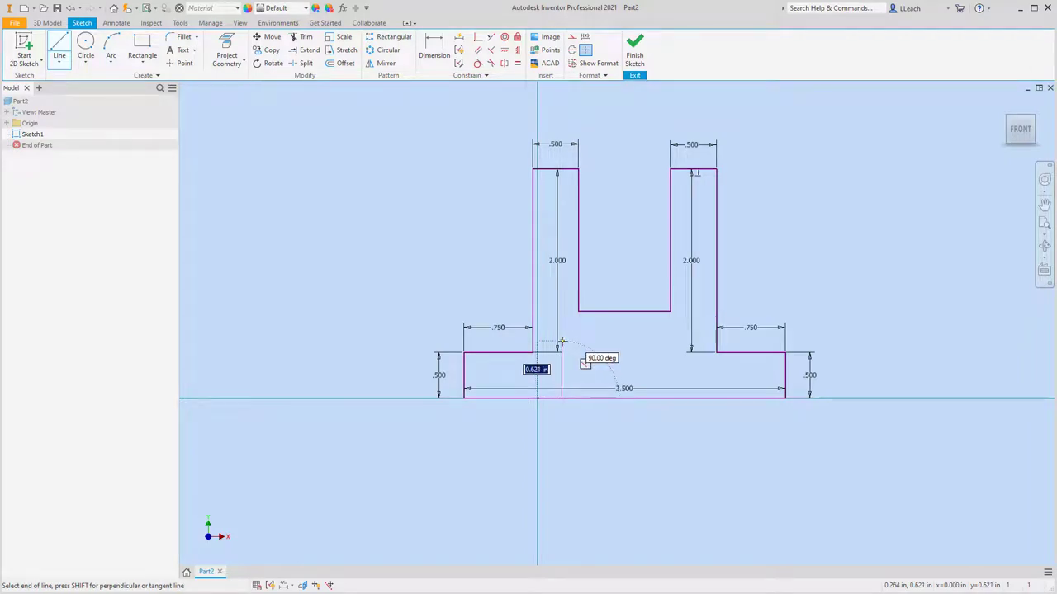
pyautogui.write('.75')
pyautogui.press('Return')
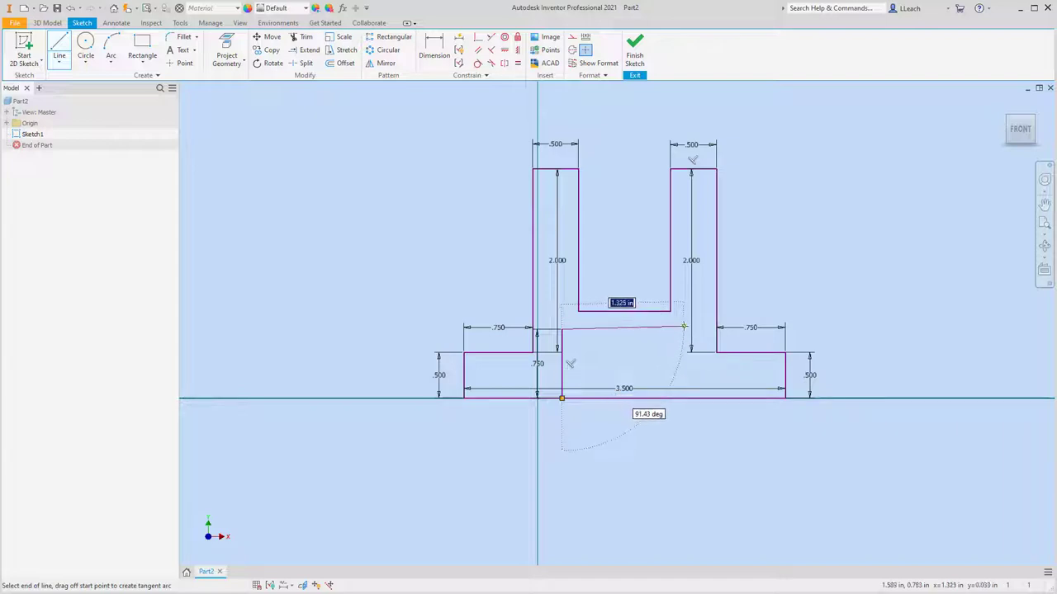
pyautogui.click(683, 328)
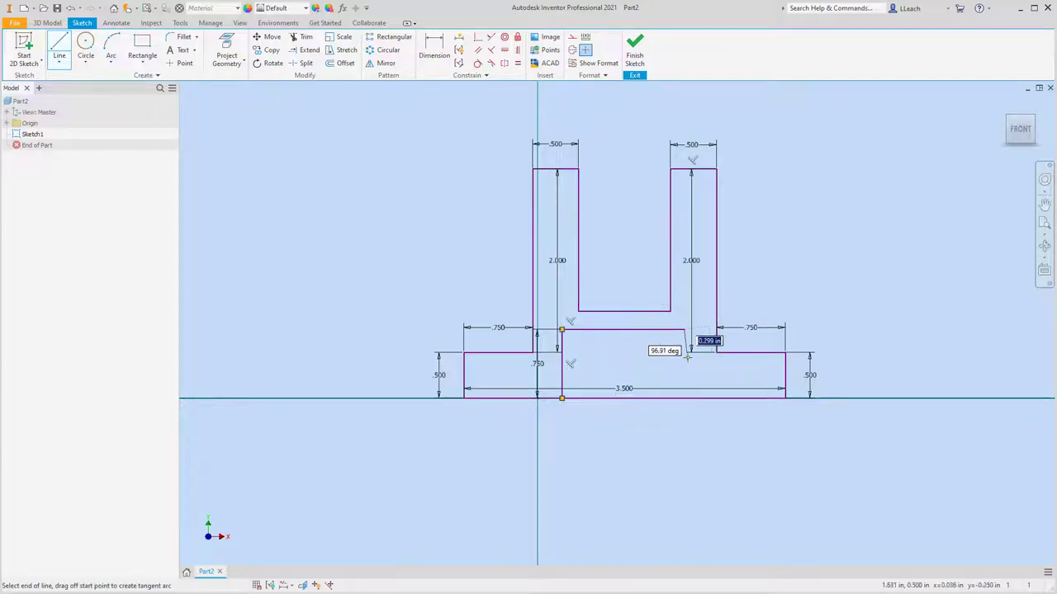
pyautogui.click(684, 399)
pyautogui.press('Escape')
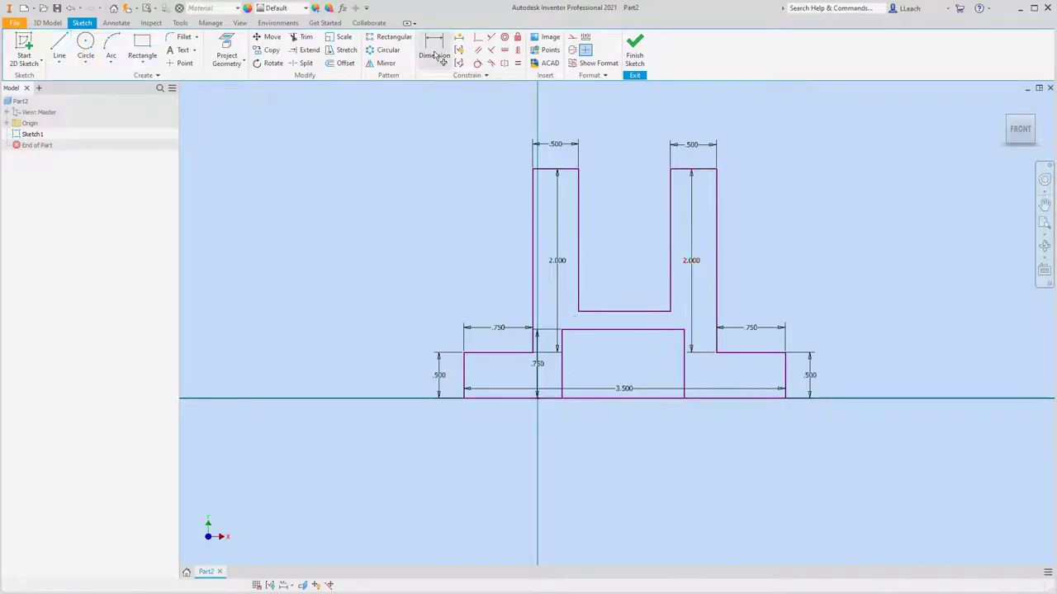
# Try to dimension the vertical gap between the central slot's floor and the notch's top edge.
pyautogui.click(436, 50)
pyautogui.click(626, 330)
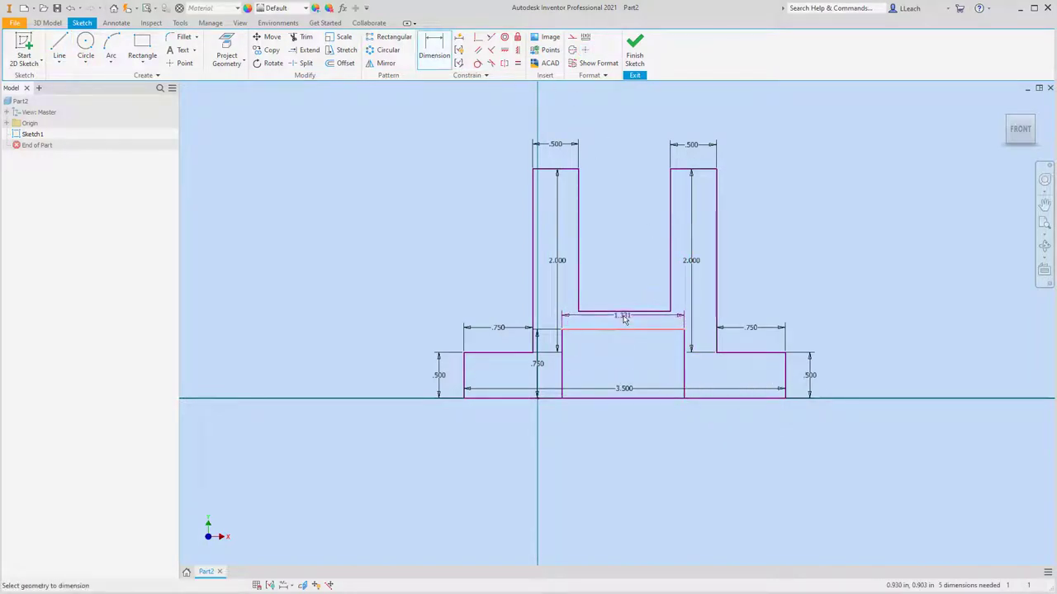
pyautogui.click(621, 312)
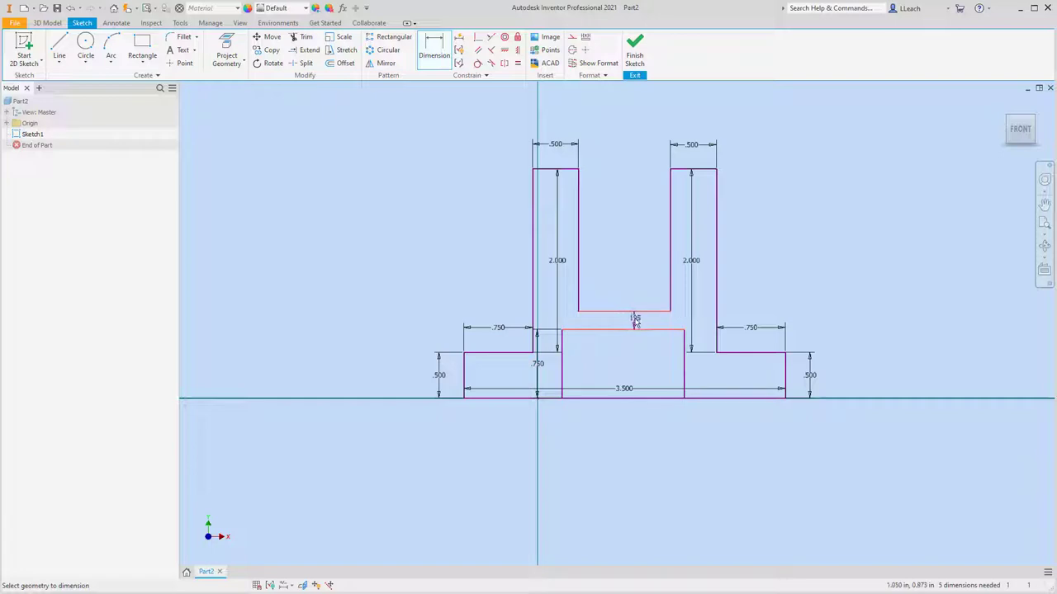
pyautogui.click(635, 322)
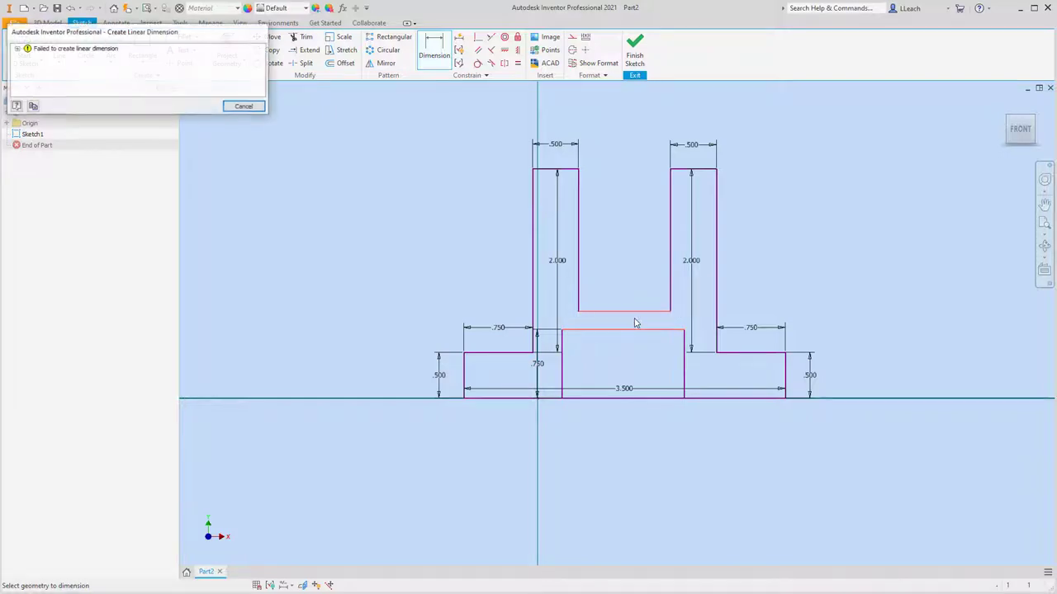
pyautogui.click(256, 106)
pyautogui.press('Escape')
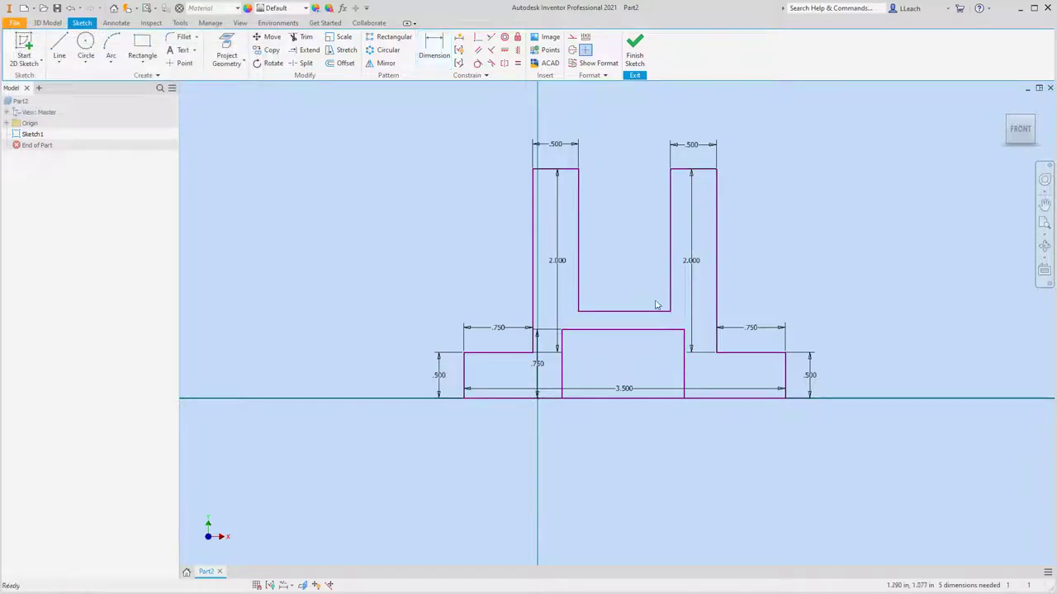
# Move the central slot's floor higher and retry dimensioning its distance from the notch's top edge.
pyautogui.moveTo(631, 315); pyautogui.dragTo(638, 289)
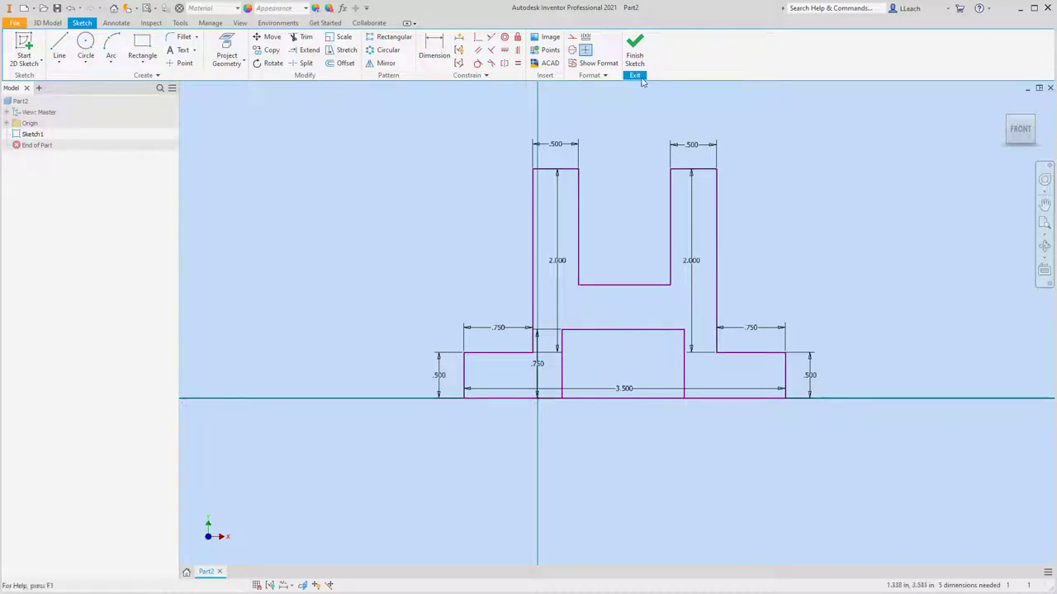
pyautogui.click(435, 47)
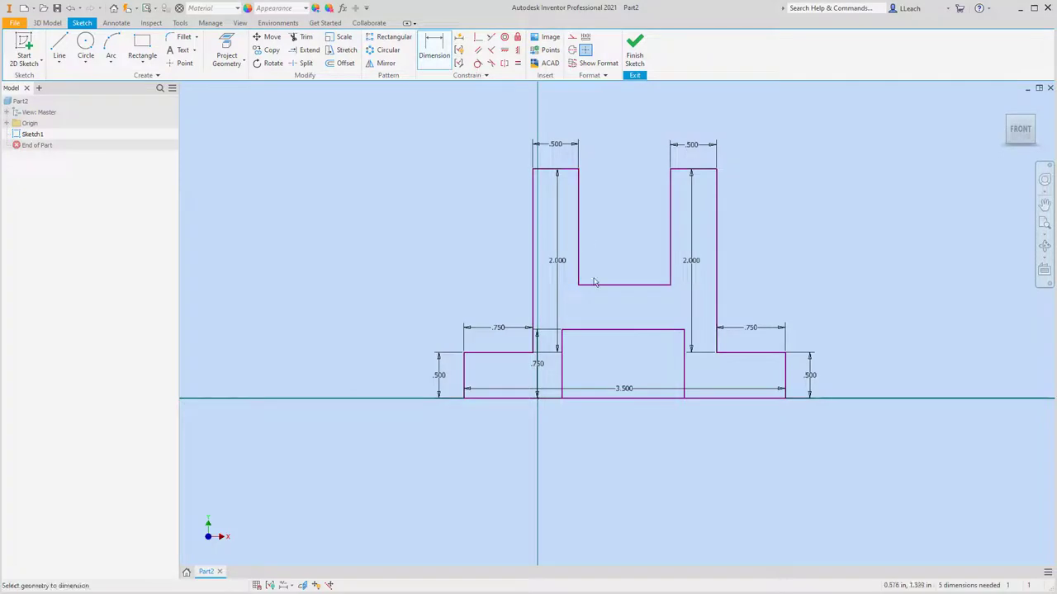
pyautogui.click(604, 285)
pyautogui.click(615, 330)
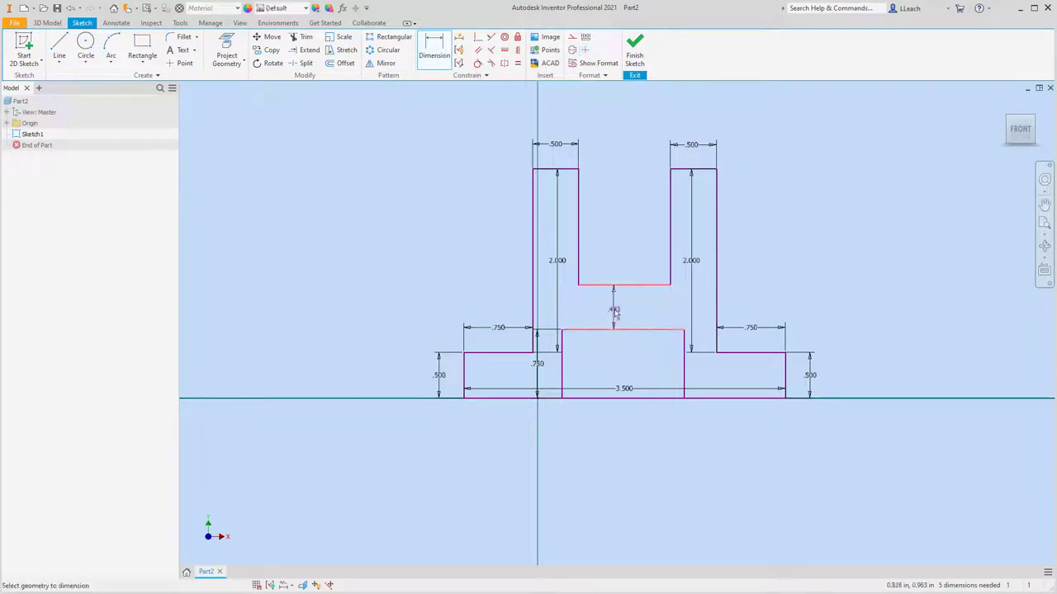
pyautogui.click(615, 312)
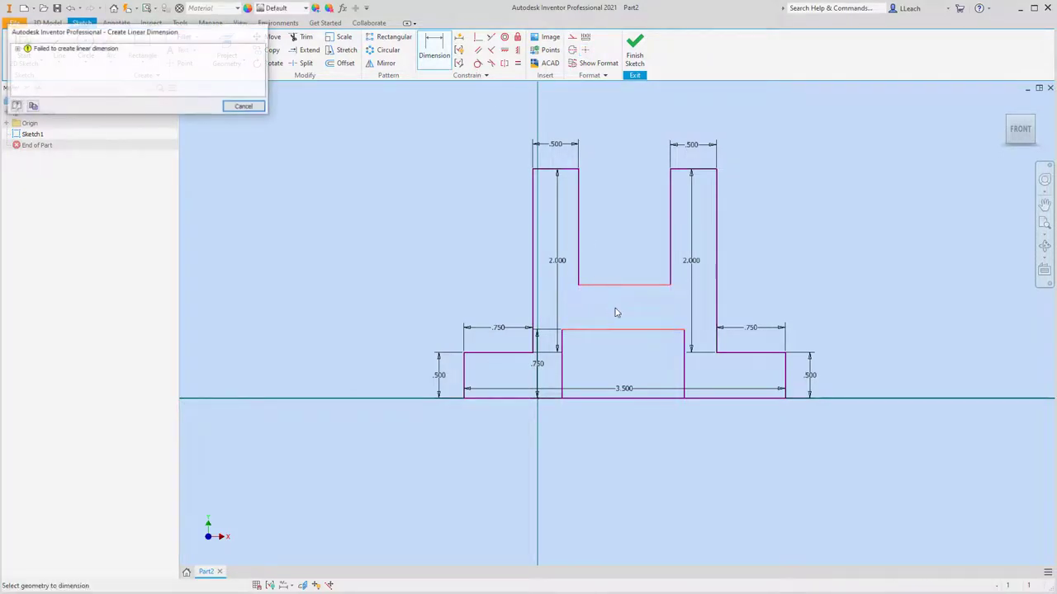
pyautogui.click(240, 106)
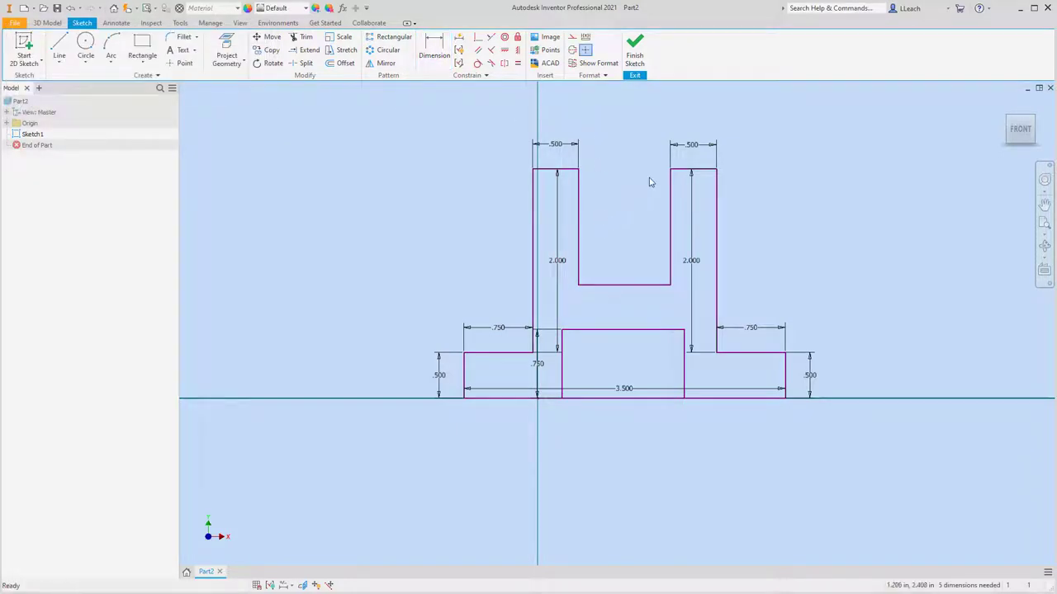
# Delete the 2 in height dimensions of both uprights and dimension the slot floor 0.5 in above the notch's top edge.
pyautogui.click(567, 264)
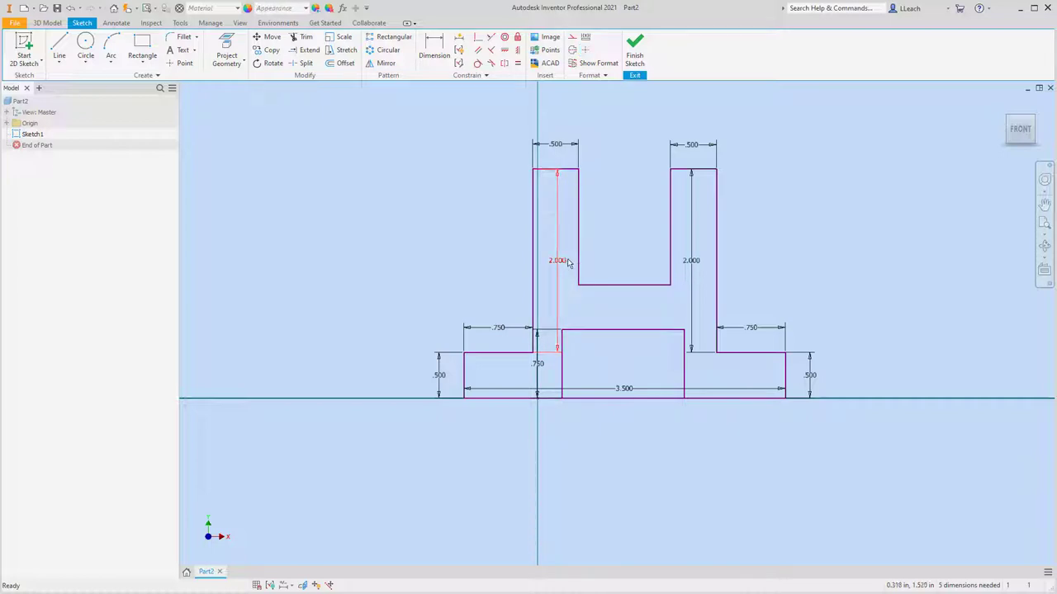
pyautogui.press('Delete')
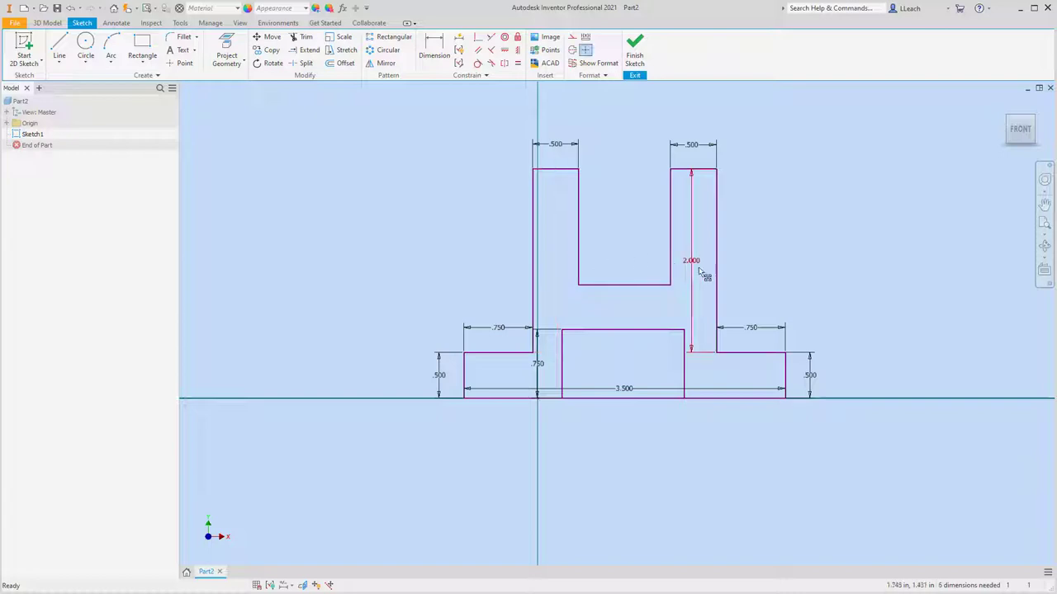
pyautogui.click(435, 48)
pyautogui.click(630, 331)
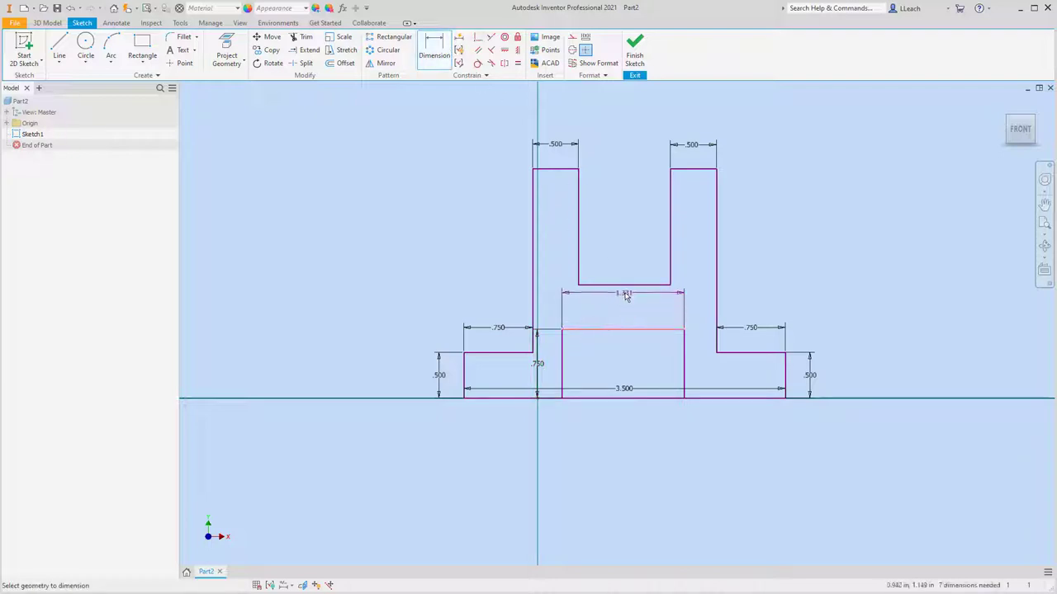
pyautogui.click(629, 285)
pyautogui.click(630, 310)
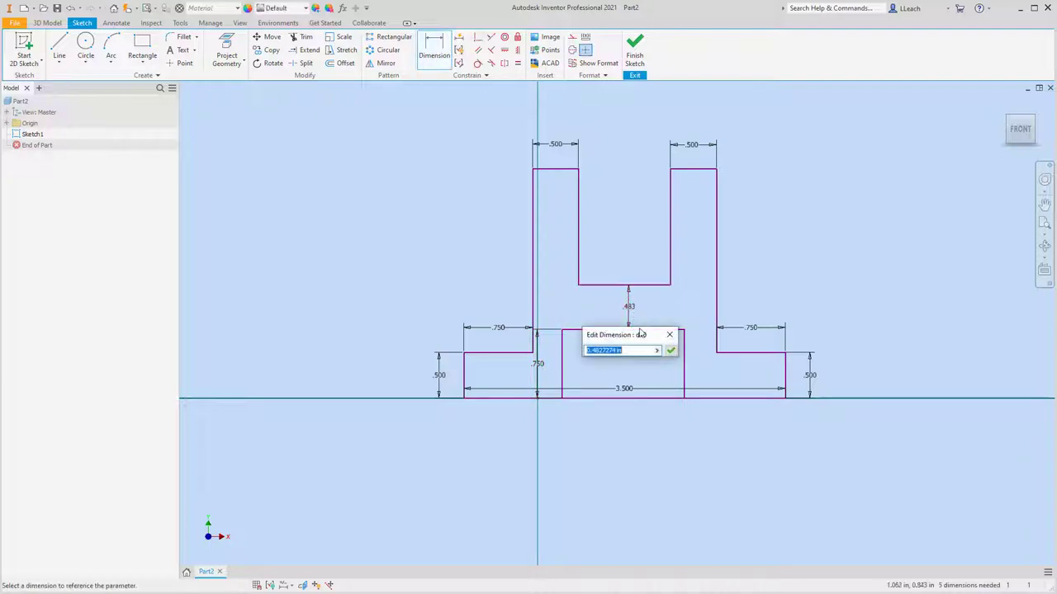
pyautogui.write('.5')
pyautogui.press('Return')
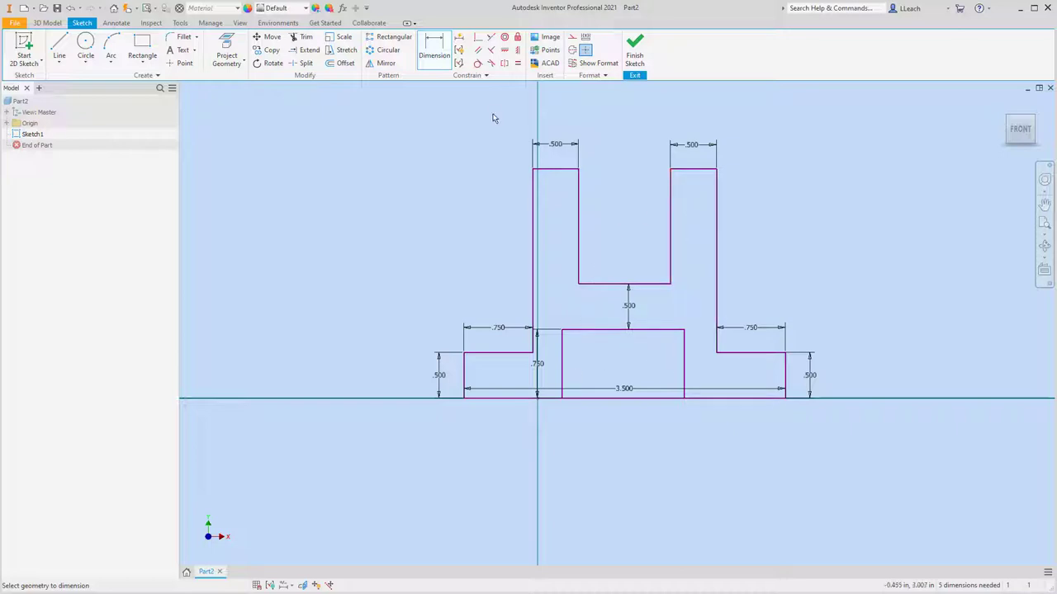
# Dimension the width between the notch's two vertical sides to 1.25 in.
pyautogui.click(563, 373)
pyautogui.click(683, 367)
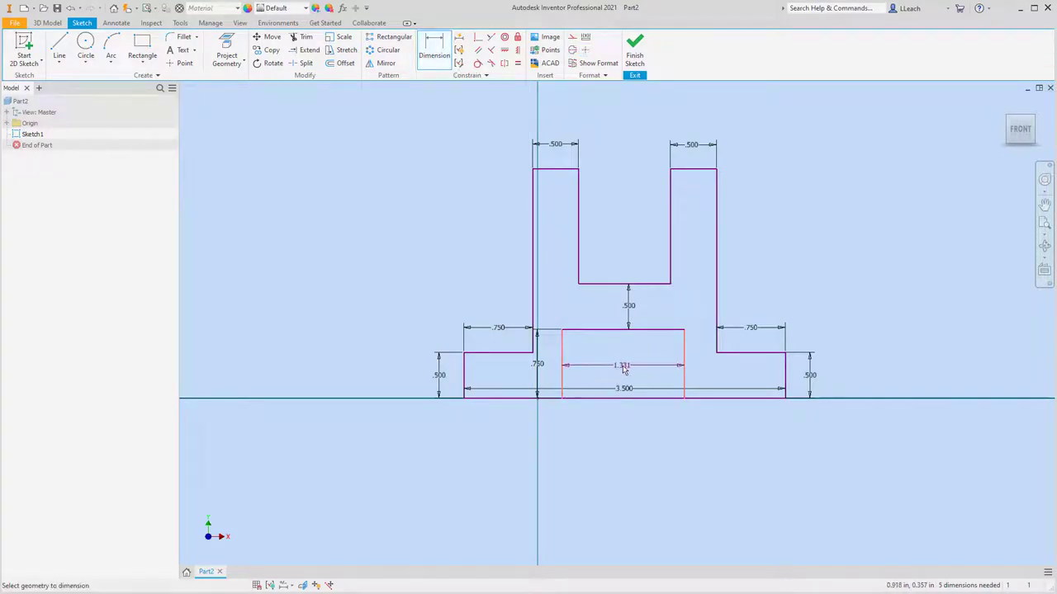
pyautogui.click(628, 369)
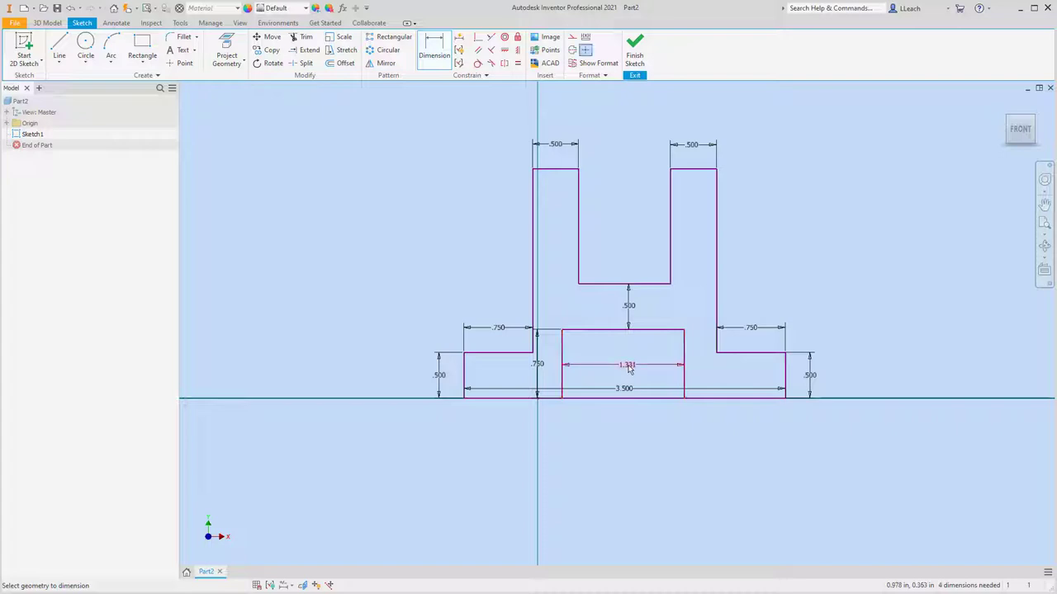
pyautogui.write('1')
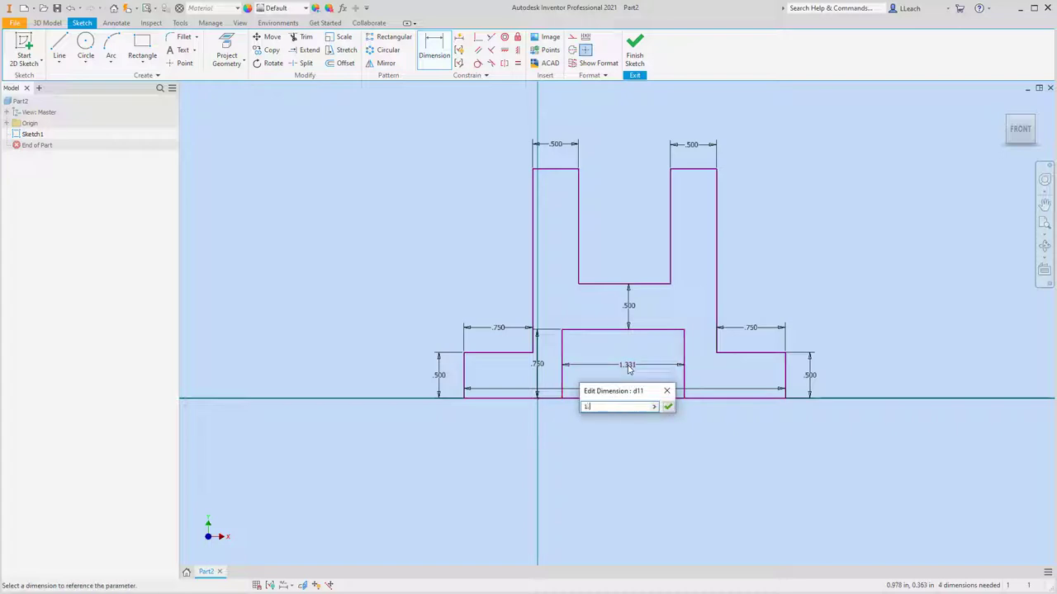
pyautogui.write('.25')
pyautogui.press('Return')
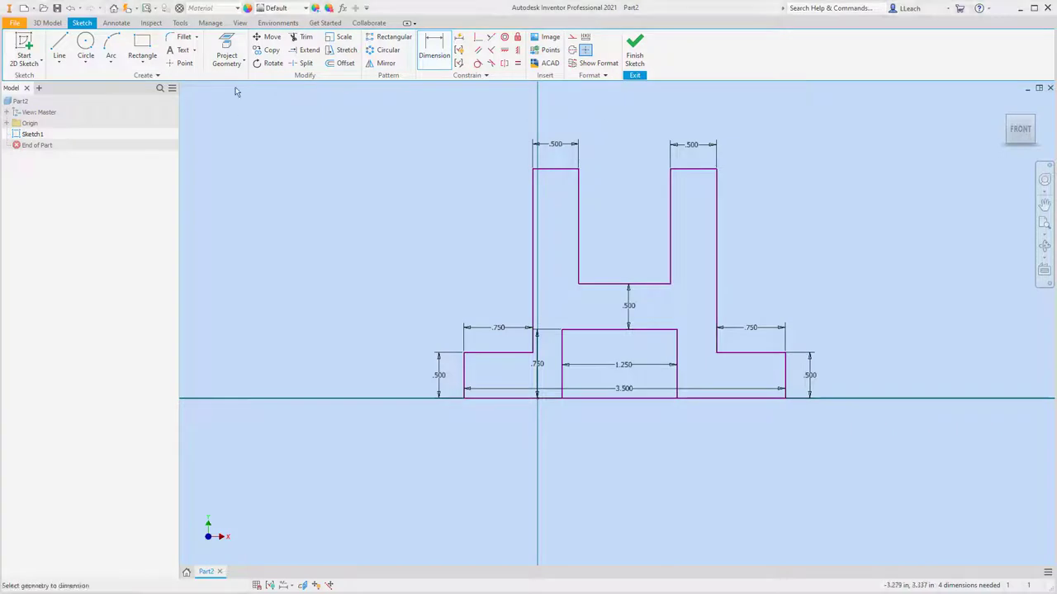
# Dimension the distance from the left foot's outer edge to the notch's left side to 1.125 in.
pyautogui.click(436, 48)
pyautogui.click(467, 375)
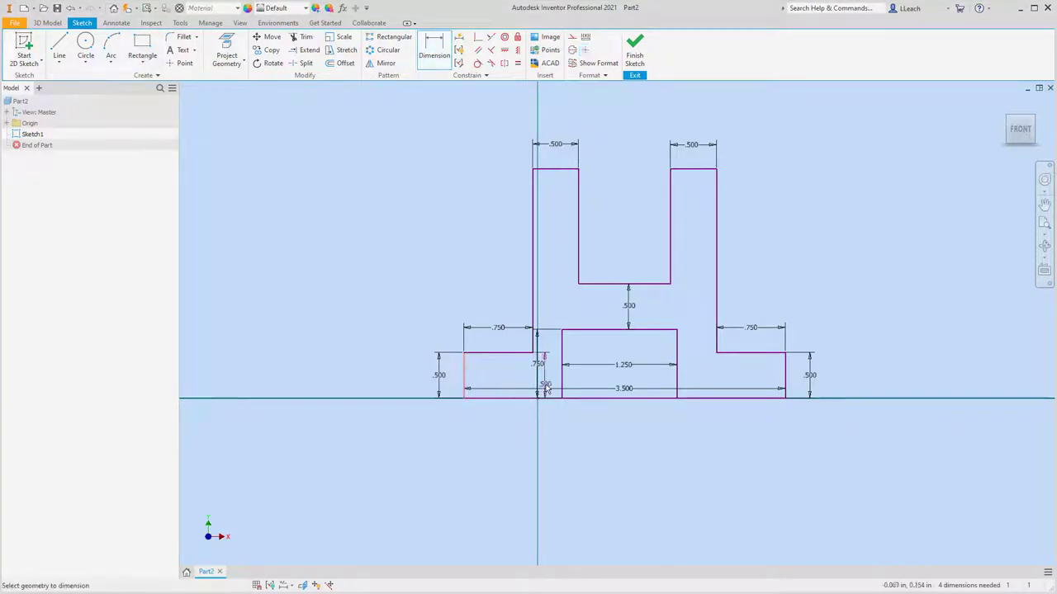
pyautogui.click(563, 388)
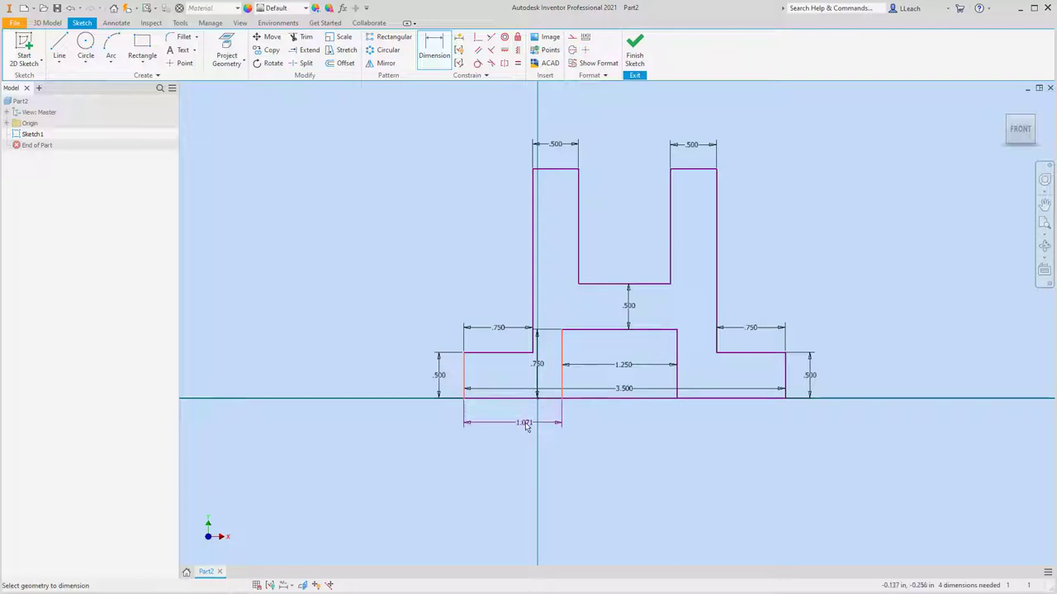
pyautogui.click(526, 426)
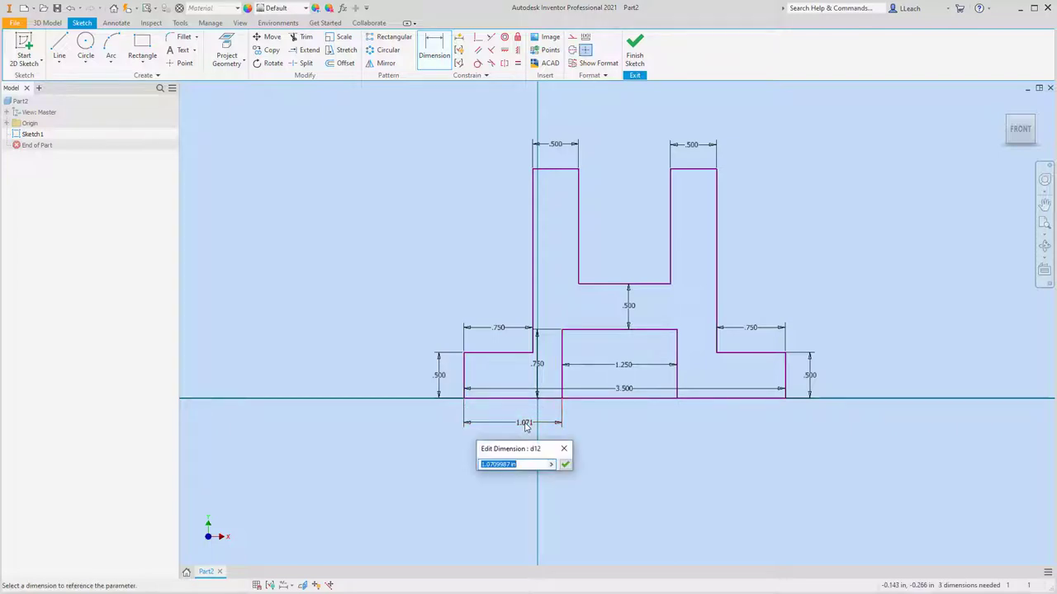
pyautogui.write('1.125')
pyautogui.click(563, 464)
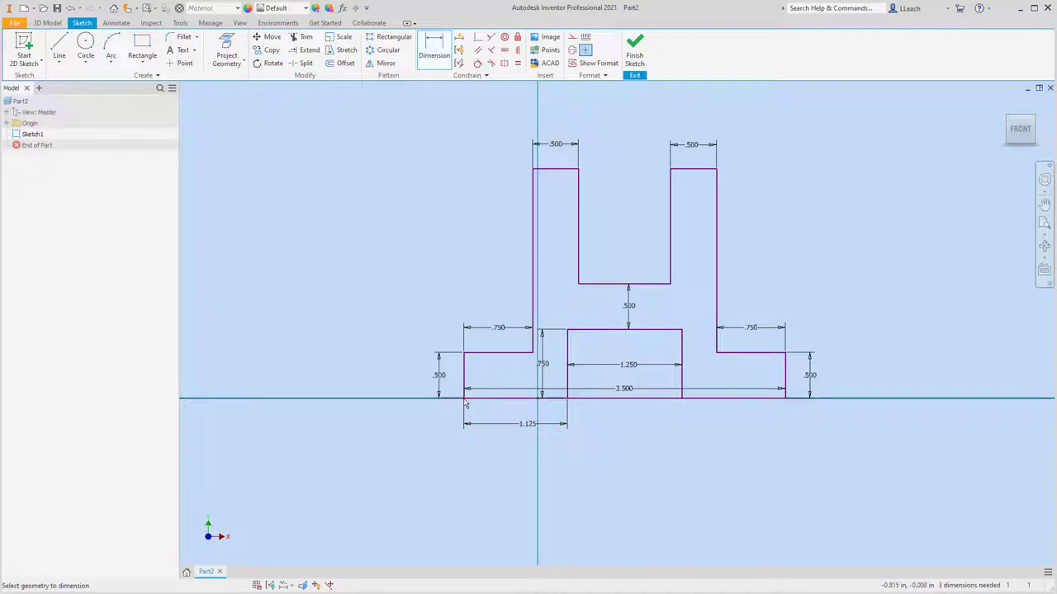
# Set a 0 in horizontal dimension between the profile's lower-left corner and the origin, and finish the sketch.
pyautogui.click(534, 400)
pyautogui.click(502, 453)
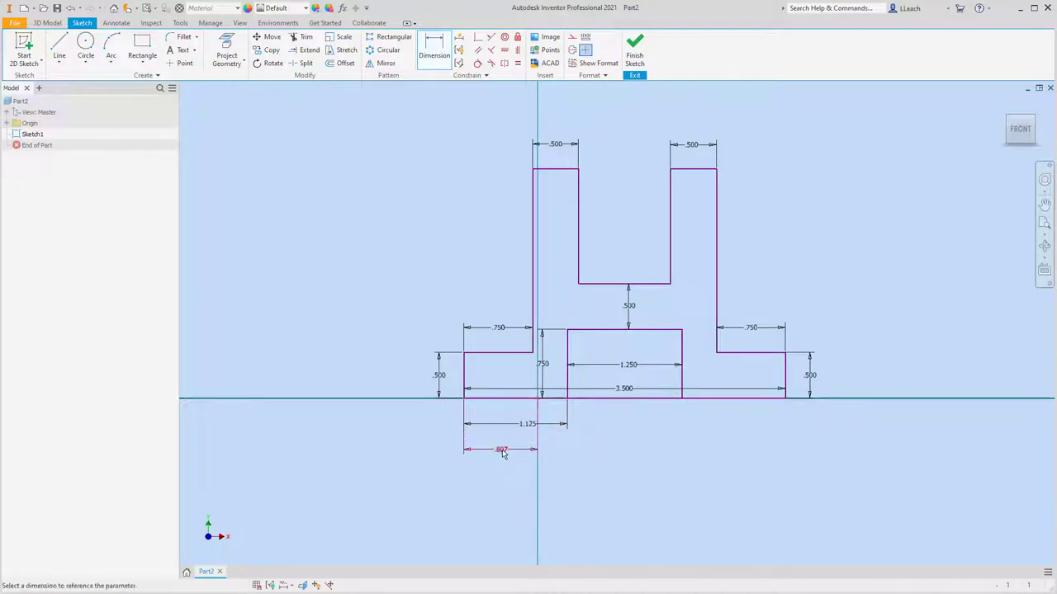
pyautogui.write('0')
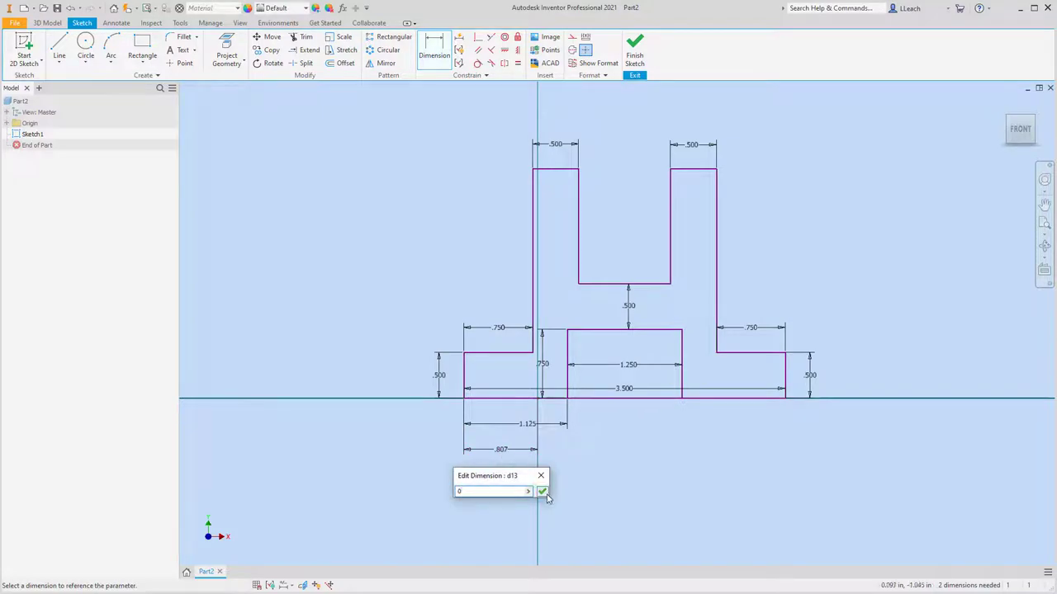
pyautogui.click(543, 492)
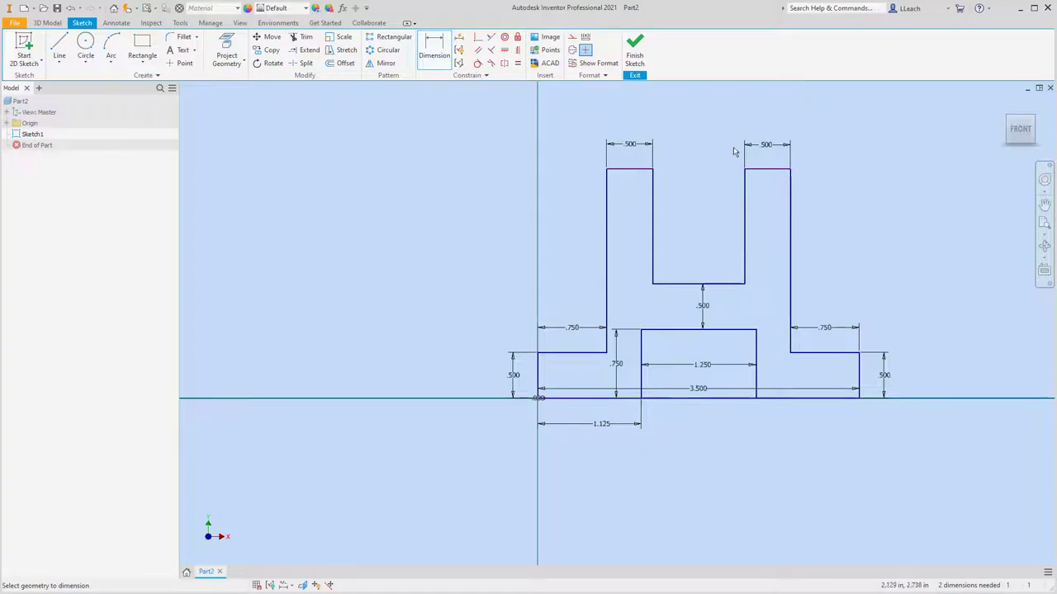
pyautogui.click(636, 52)
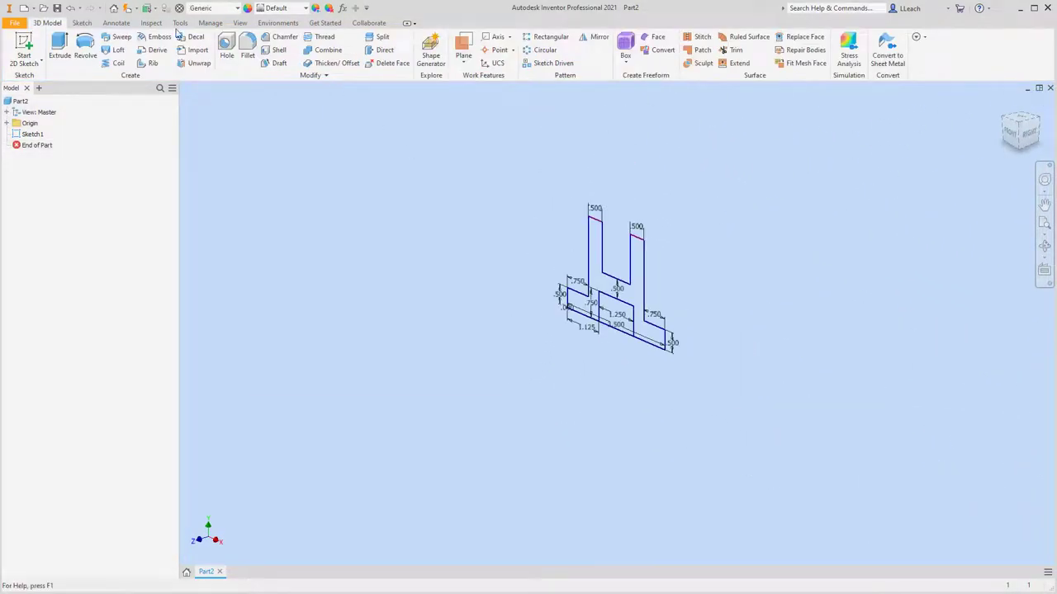
# Extrude the bracket profile 1.25 in in the flipped direction, leaving the notch area open.
pyautogui.click(59, 48)
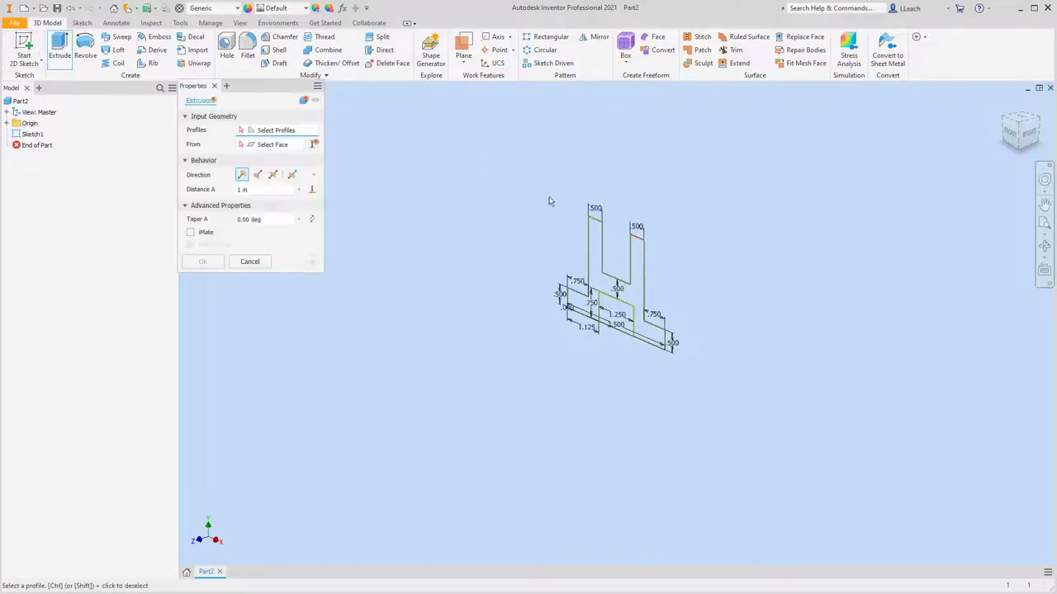
pyautogui.click(613, 293)
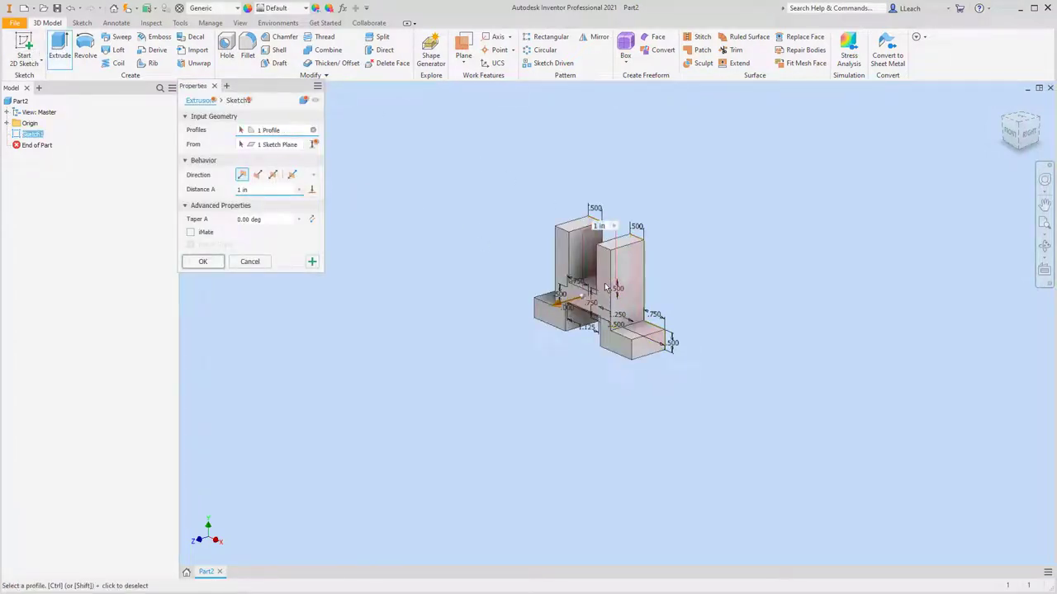
pyautogui.click(258, 175)
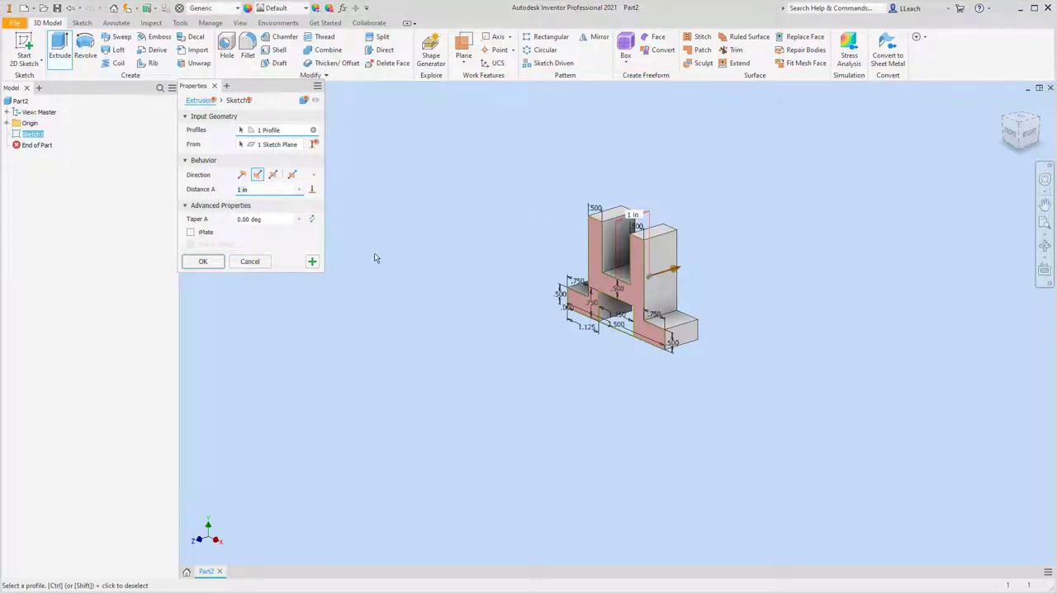
pyautogui.write('1.25')
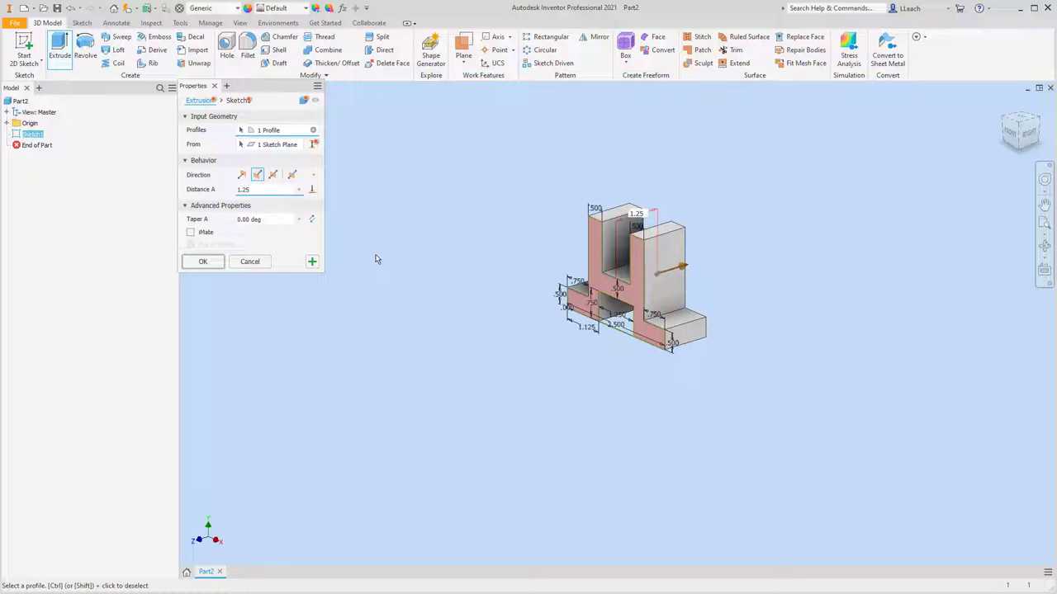
pyautogui.click(202, 261)
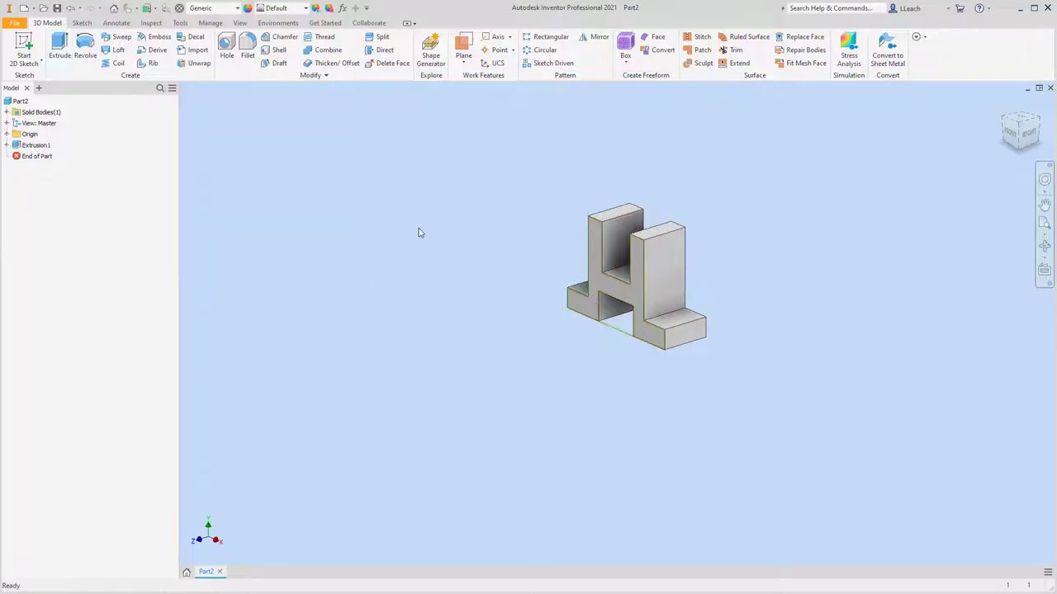
# Start a new 2D sketch on the top face of the right foot.
pyautogui.scroll(3, 701, 229)
pyautogui.scroll(-6, 701, 228)
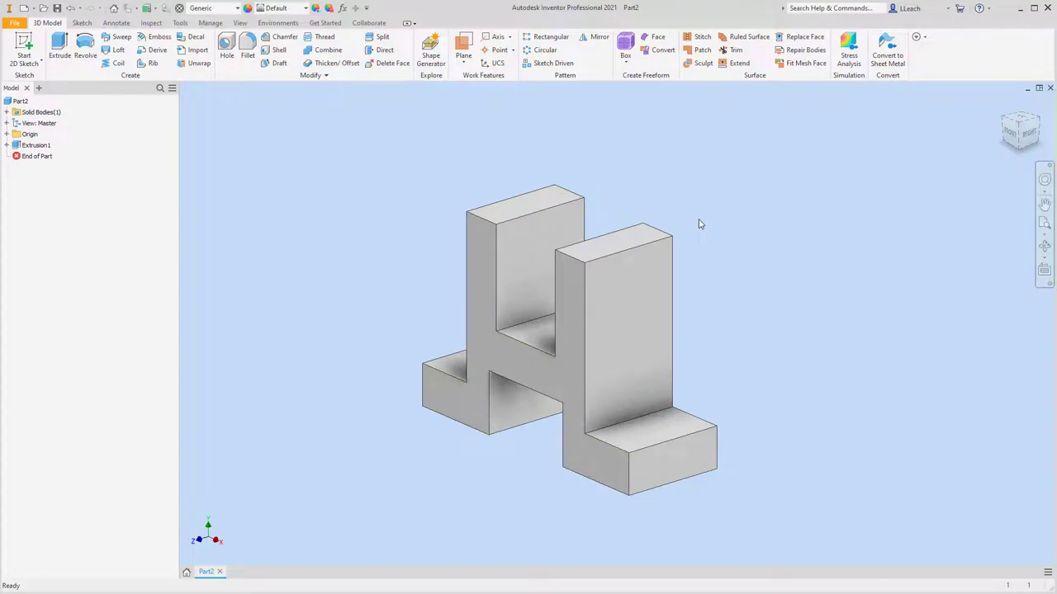
pyautogui.moveTo(698, 223); pyautogui.dragTo(741, 201, button='middle')
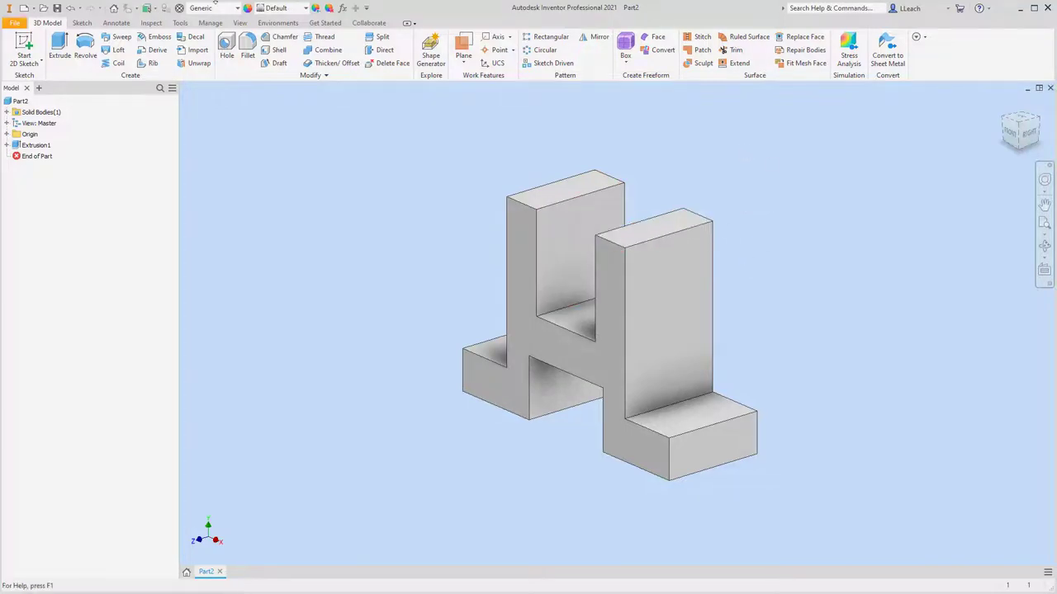
pyautogui.click(33, 65)
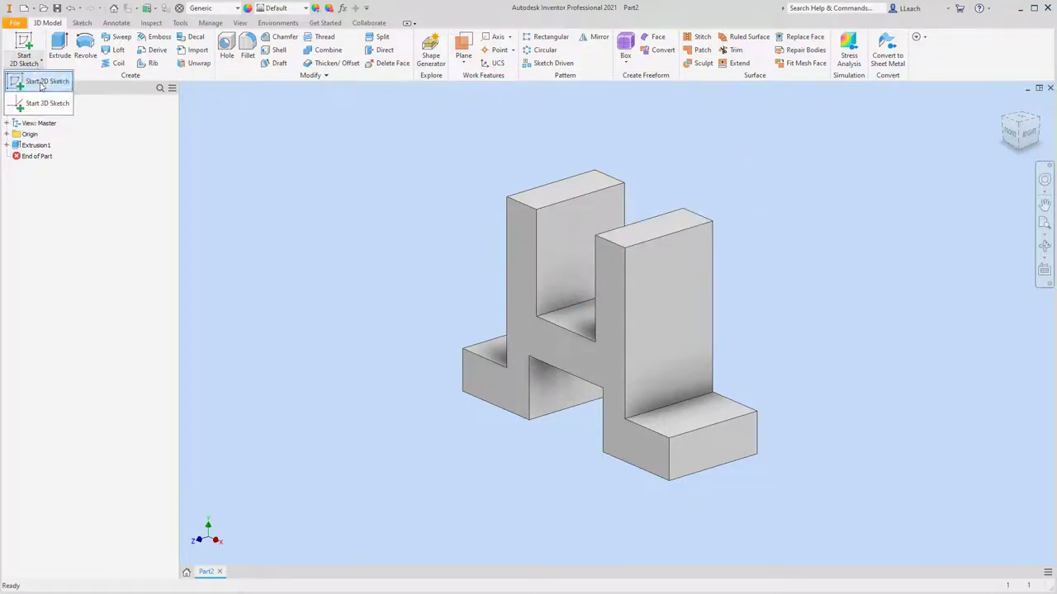
pyautogui.click(43, 81)
pyautogui.click(692, 421)
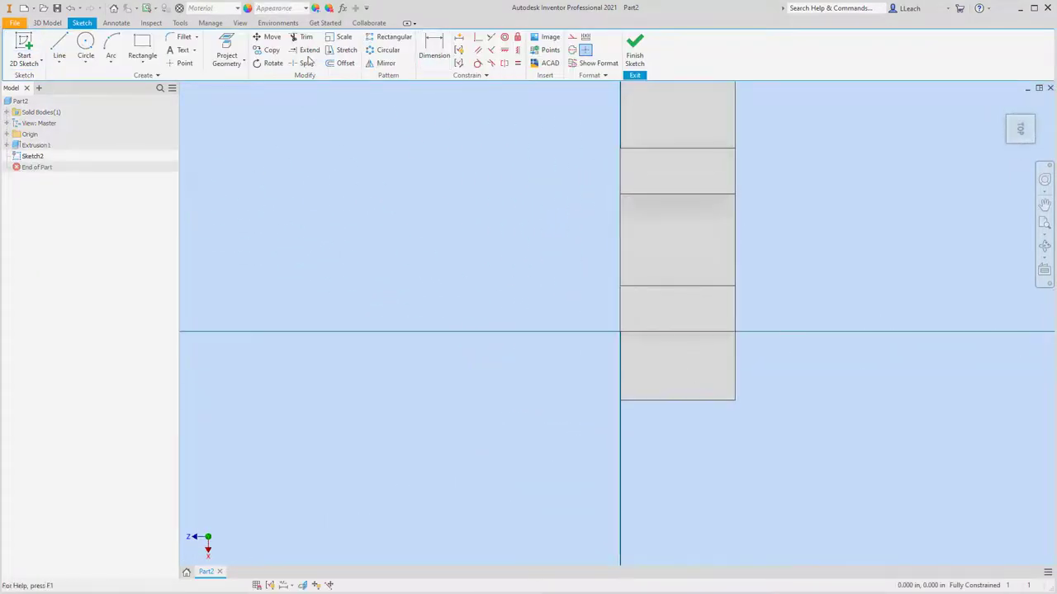
# Sketch a center-point circle about 0.46 in in diameter near the middle of the right foot's top face.
pyautogui.click(86, 64)
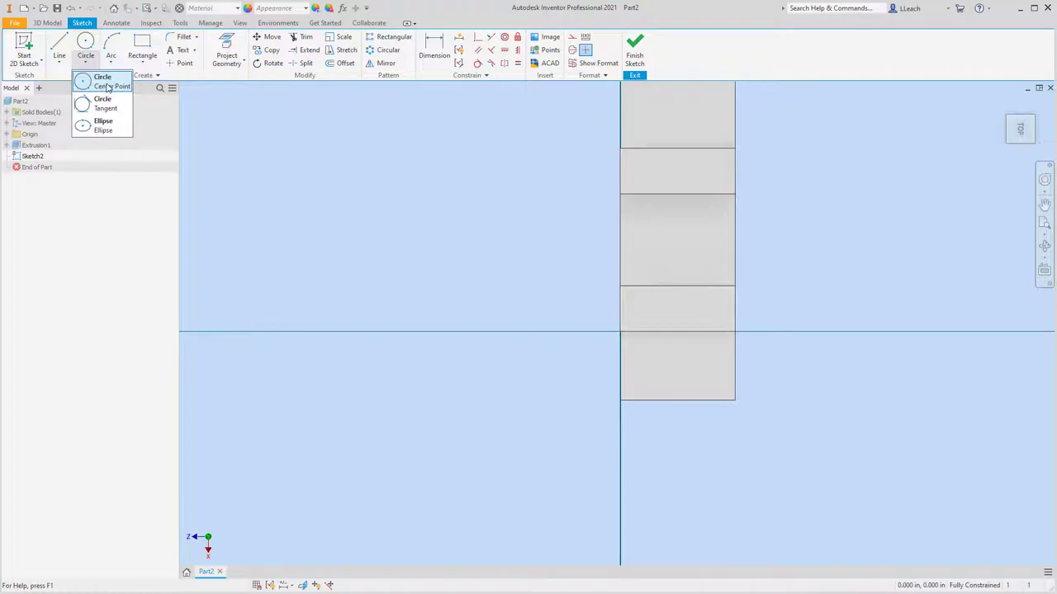
pyautogui.click(101, 87)
pyautogui.click(675, 365)
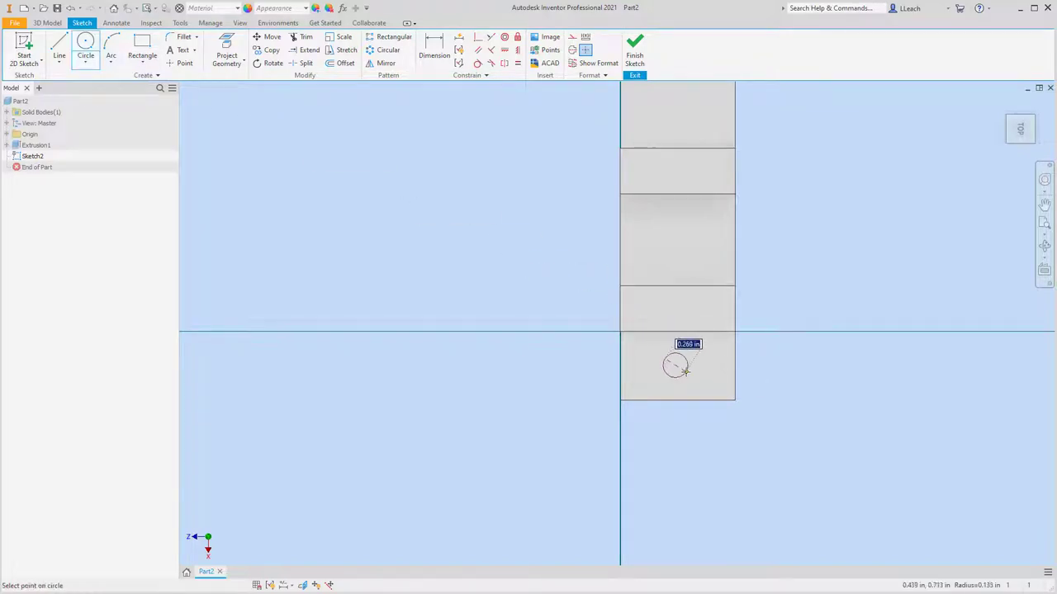
pyautogui.click(692, 350)
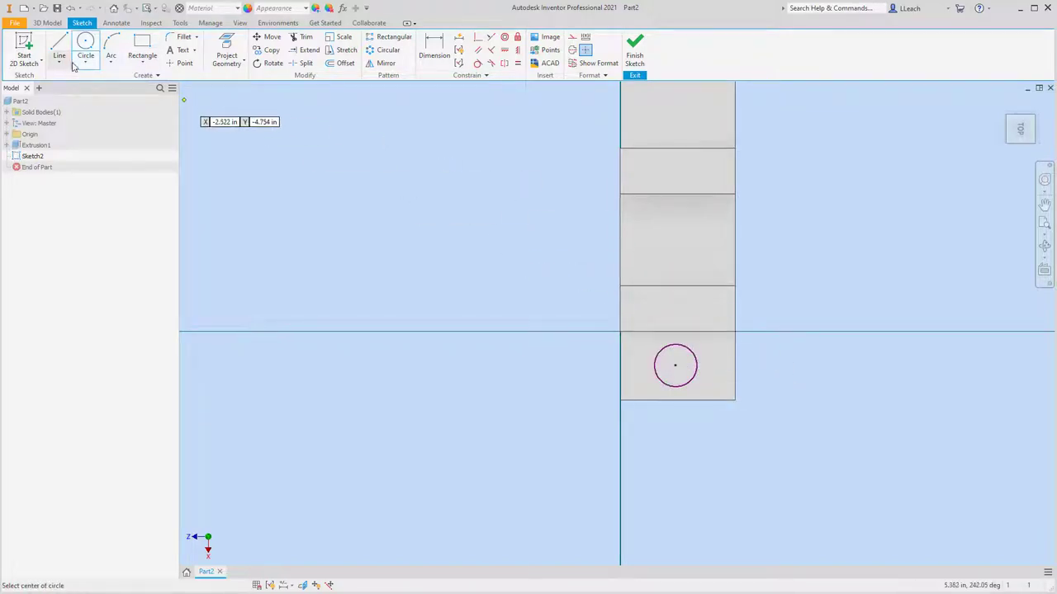
# Dimension the circle's diameter to 0.375 in.
pyautogui.click(433, 50)
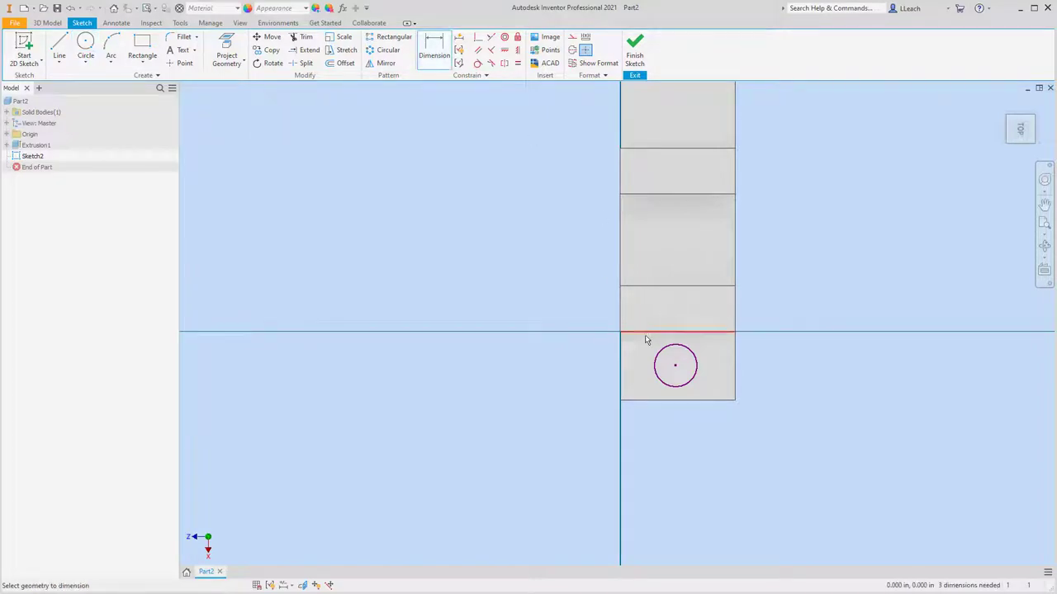
pyautogui.click(697, 365)
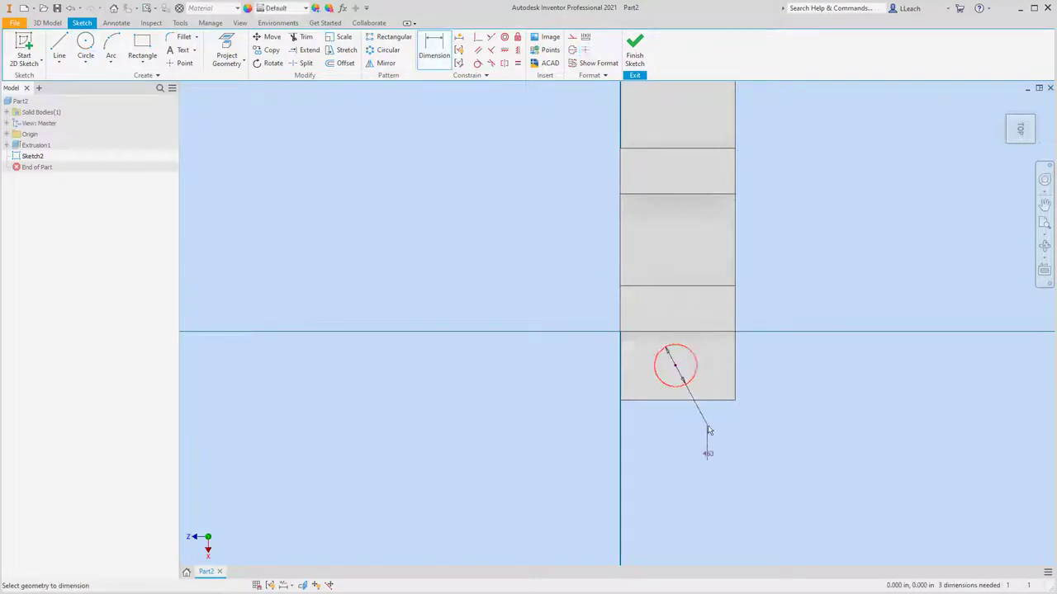
pyautogui.click(777, 403)
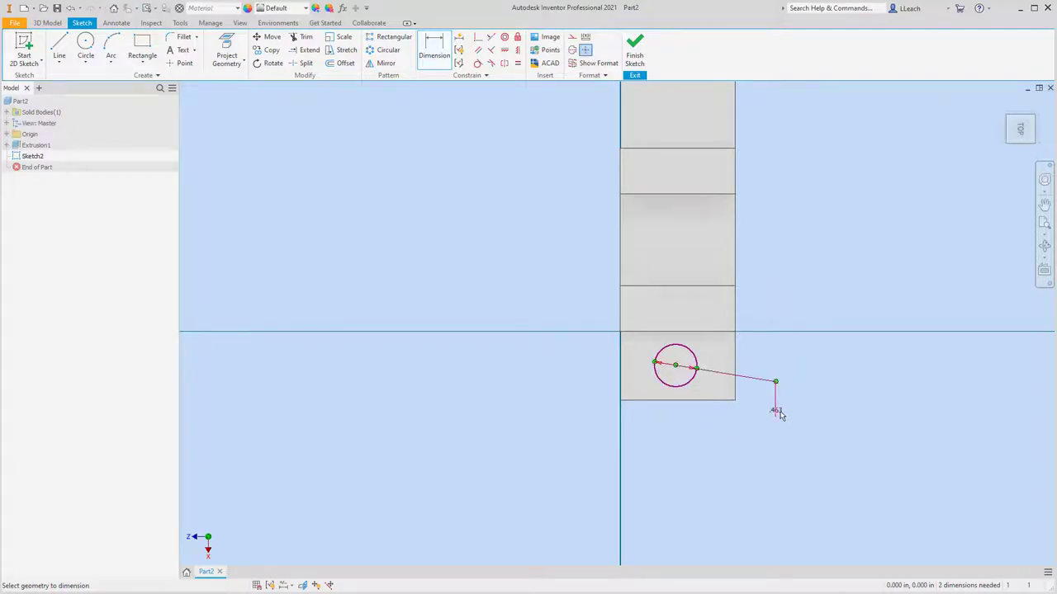
pyautogui.click(781, 414)
pyautogui.write('.375')
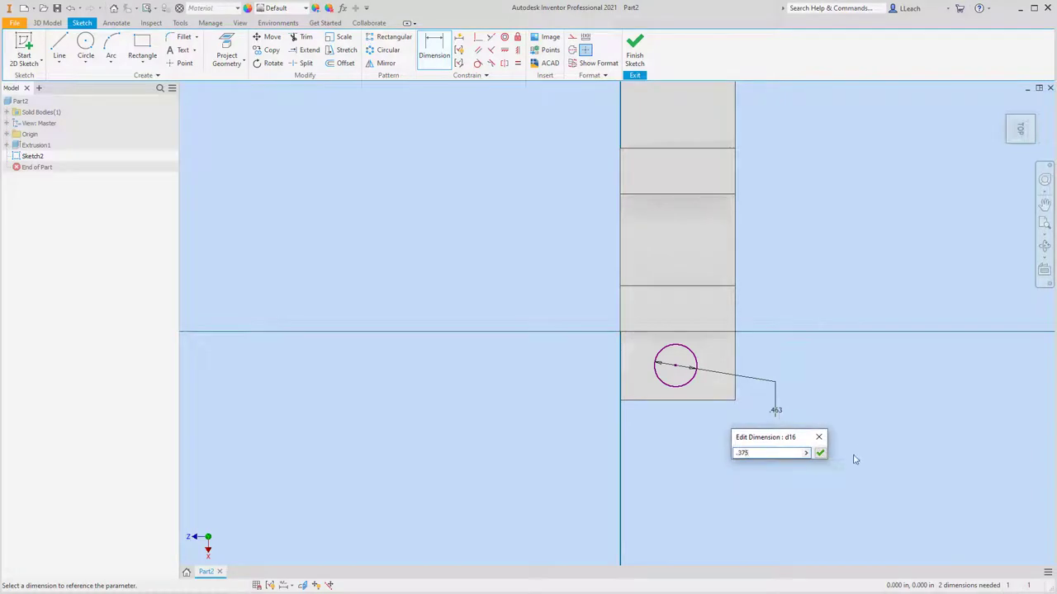
pyautogui.click(820, 452)
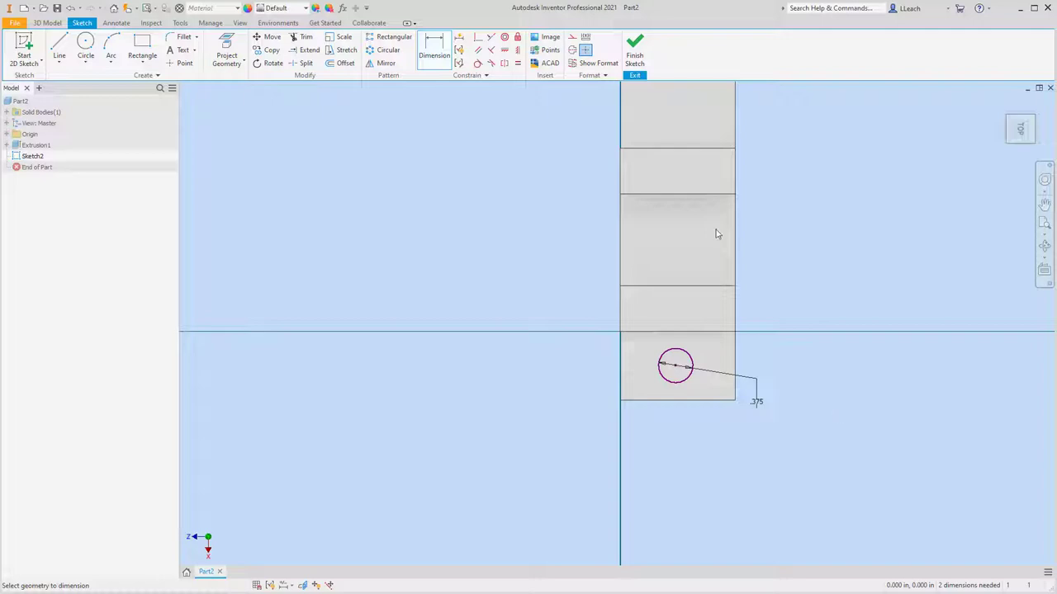
# Dimension the distance from the circle's center to the foot's long side edge to 0.625 in.
pyautogui.click(676, 367)
pyautogui.click(735, 366)
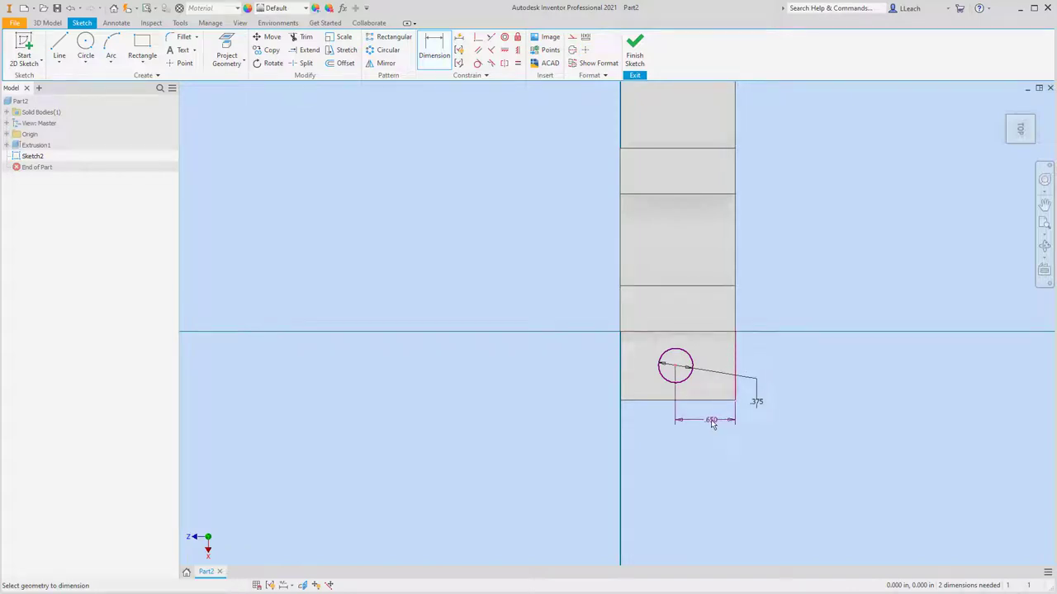
pyautogui.click(711, 423)
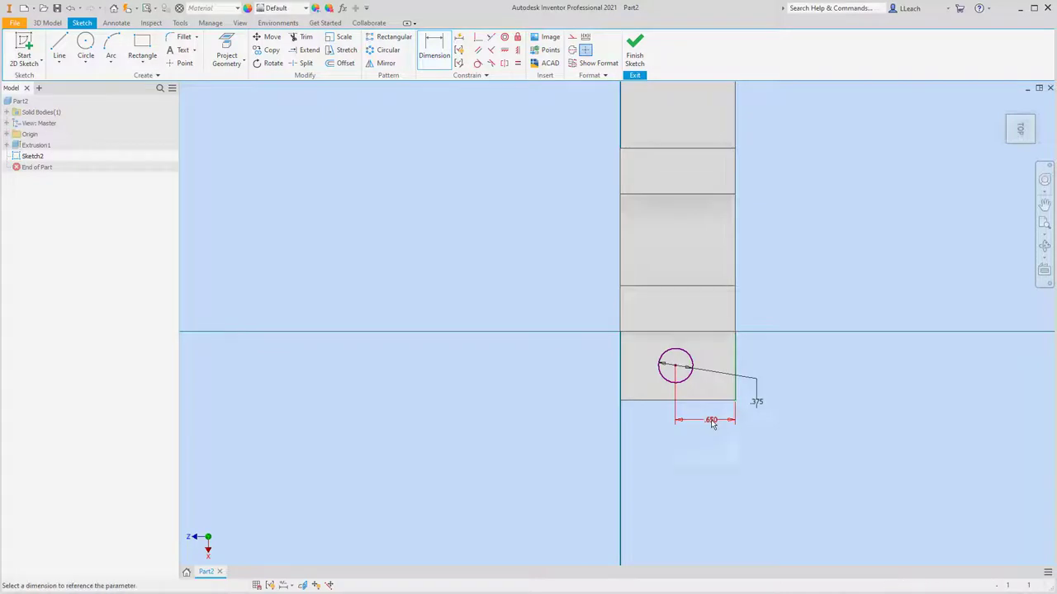
pyautogui.write('.')
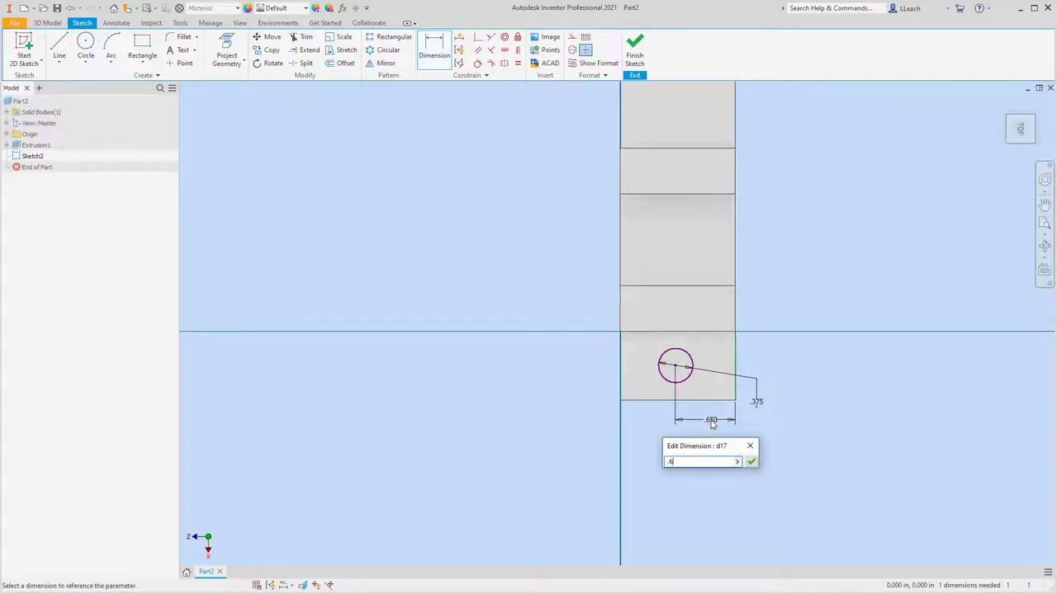
pyautogui.write('625')
pyautogui.click(750, 462)
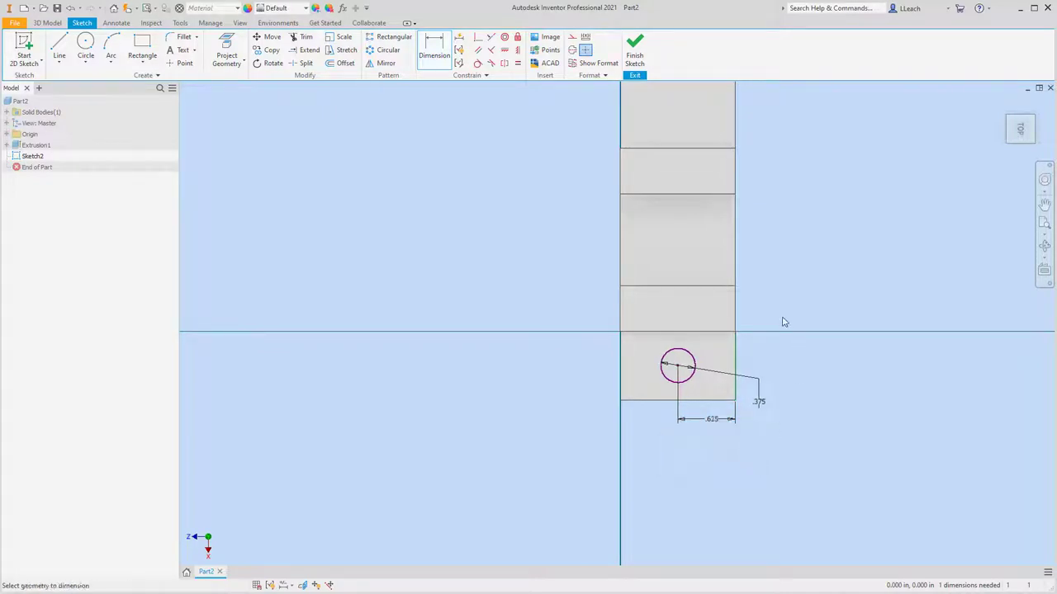
# Dimension the distance from the circle's center to the right foot's outer end edge to 0.375 in.
pyautogui.click(678, 369)
pyautogui.click(675, 399)
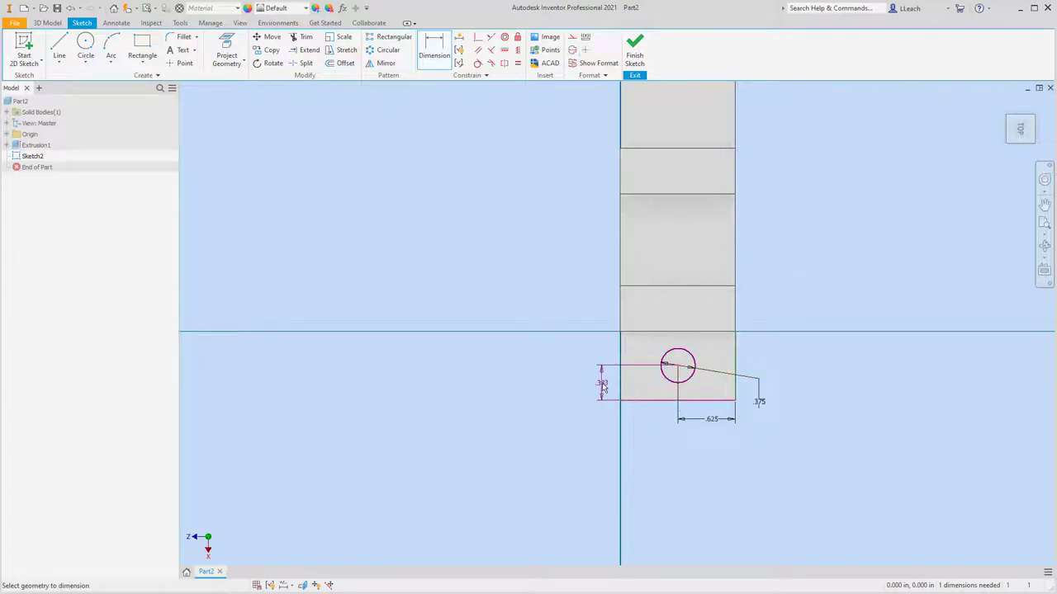
pyautogui.click(603, 388)
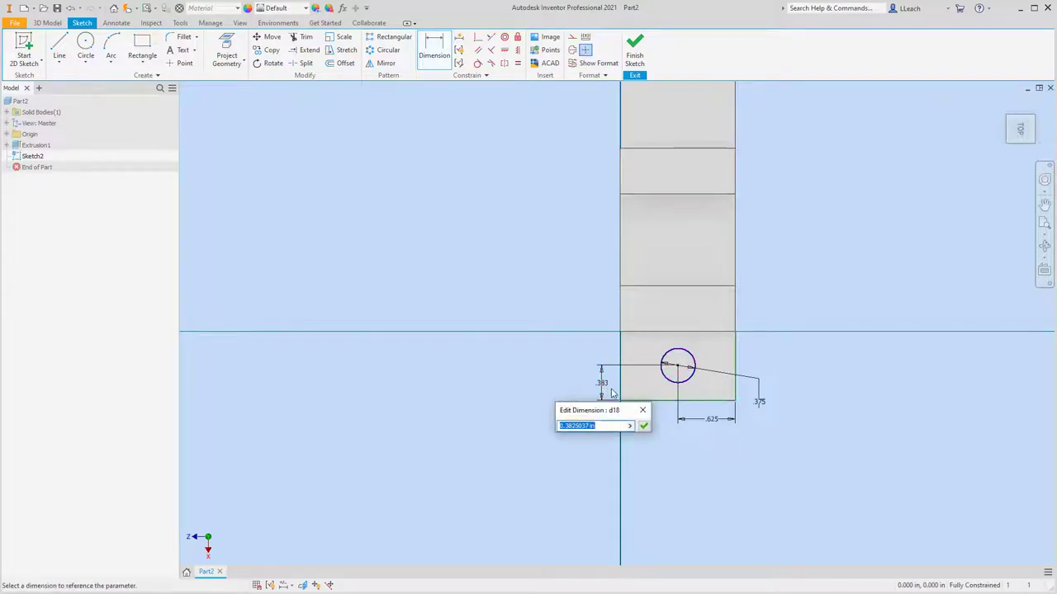
pyautogui.write('.375')
pyautogui.click(643, 425)
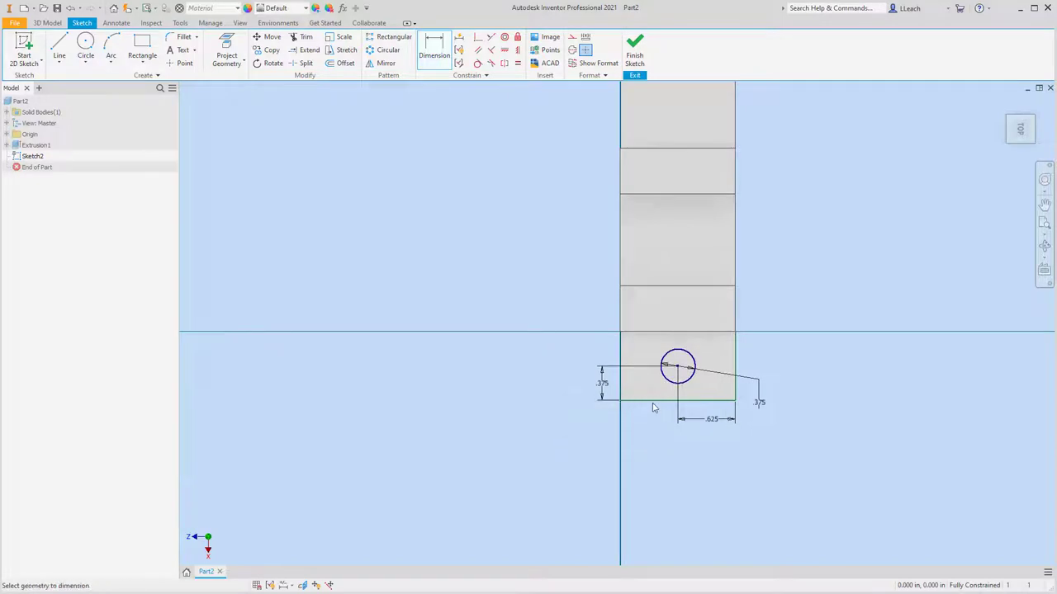
# Sketch a second center-point circle about 0.55 in in diameter outside the part, beside the opposite foot.
pyautogui.moveTo(600, 323); pyautogui.dragTo(559, 377, button='middle')
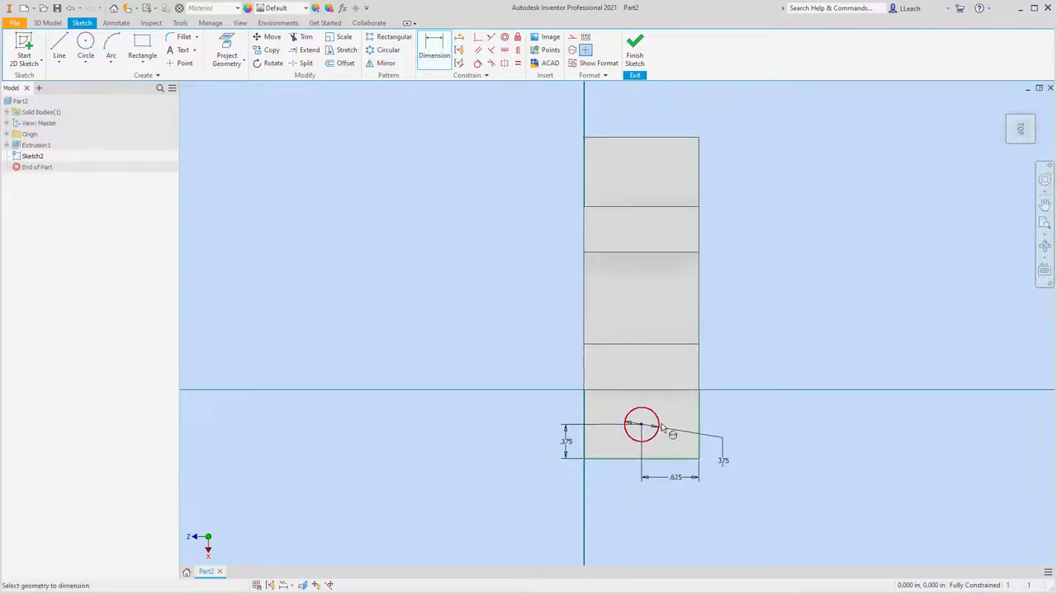
pyautogui.click(85, 64)
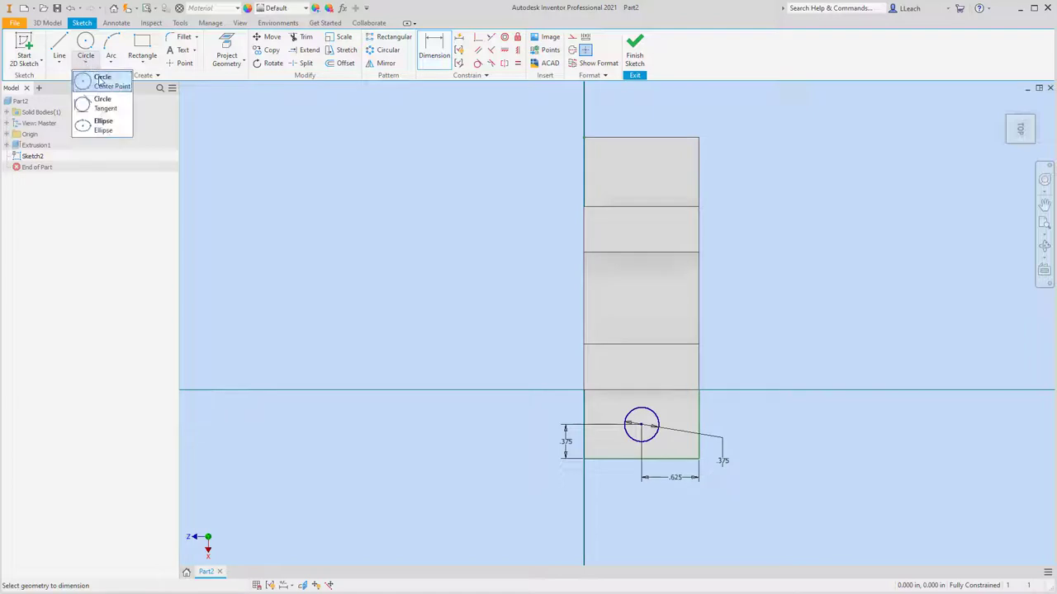
pyautogui.click(99, 79)
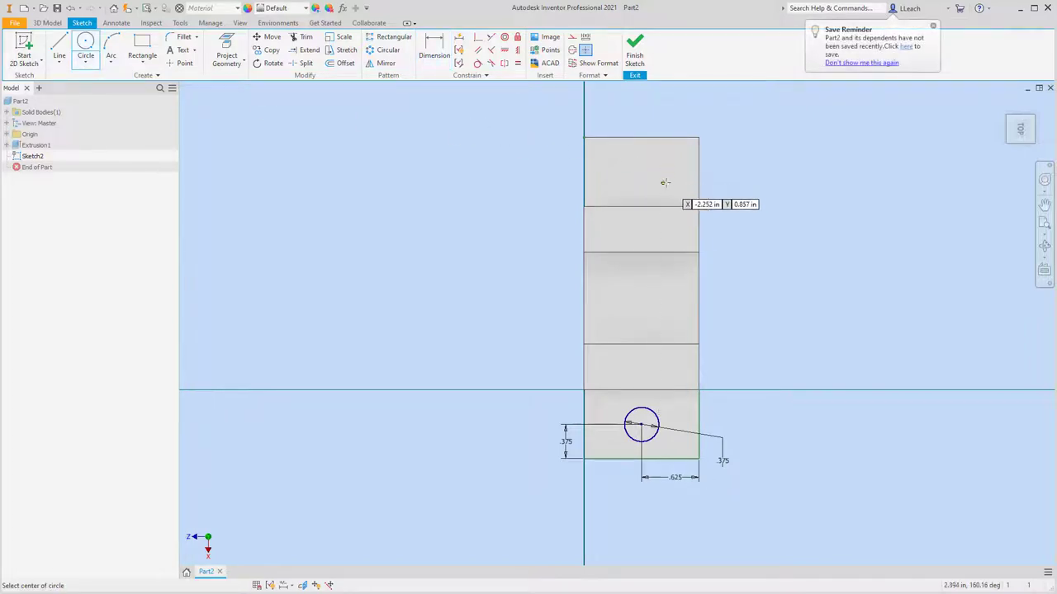
pyautogui.click(699, 176)
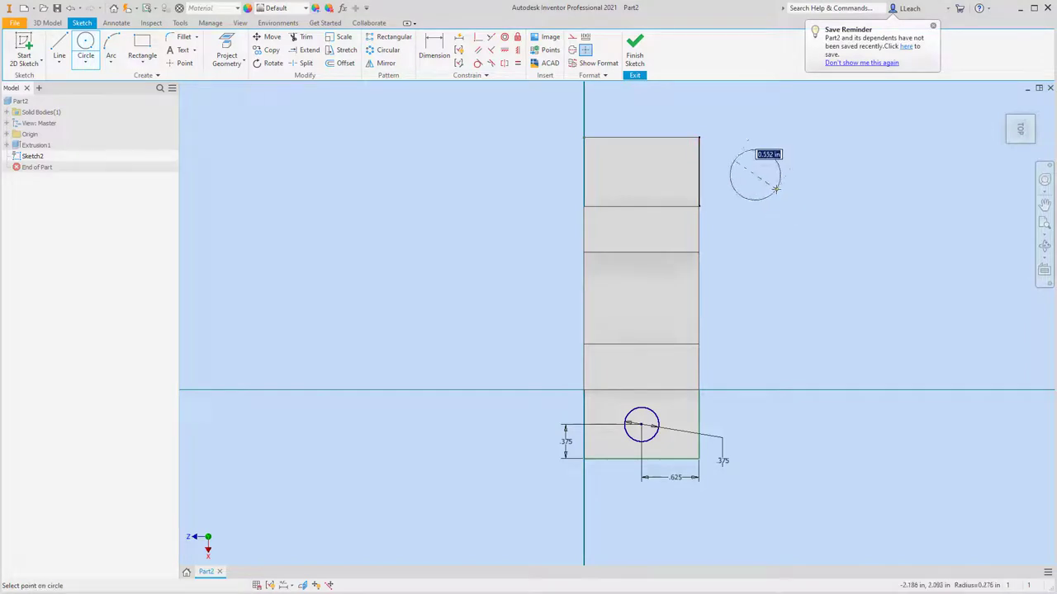
pyautogui.click(773, 157)
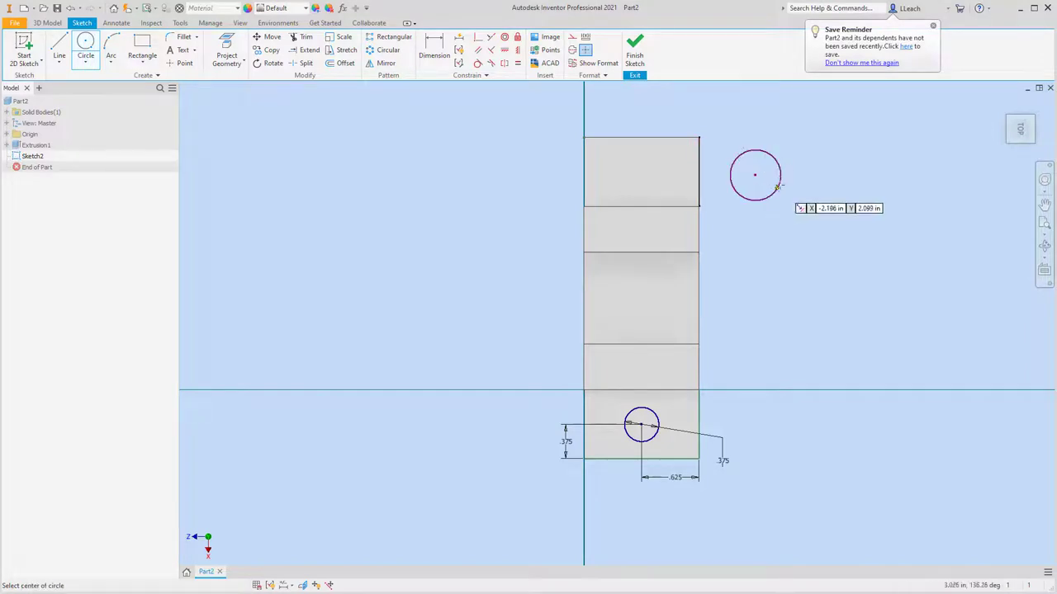
# Apply an Equal constraint between the dimensioned circle and the second circle.
pyautogui.click(517, 64)
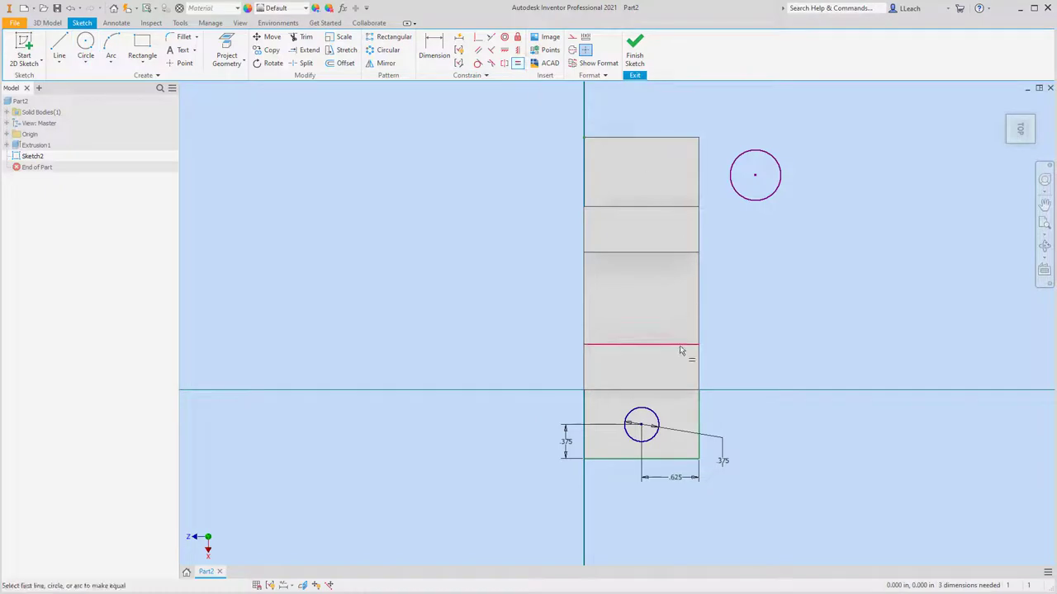
pyautogui.click(654, 412)
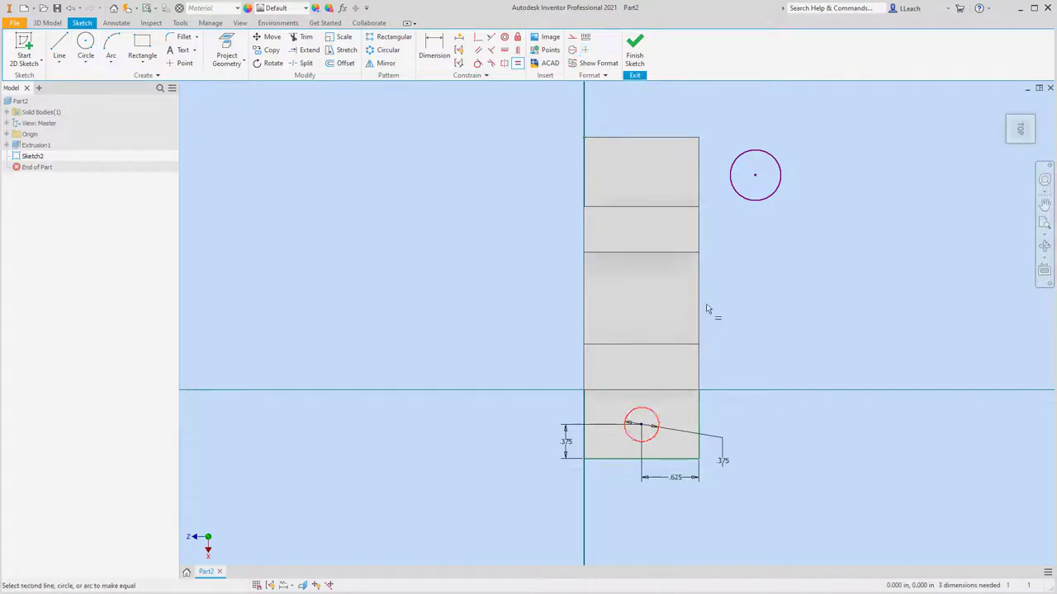
pyautogui.click(756, 201)
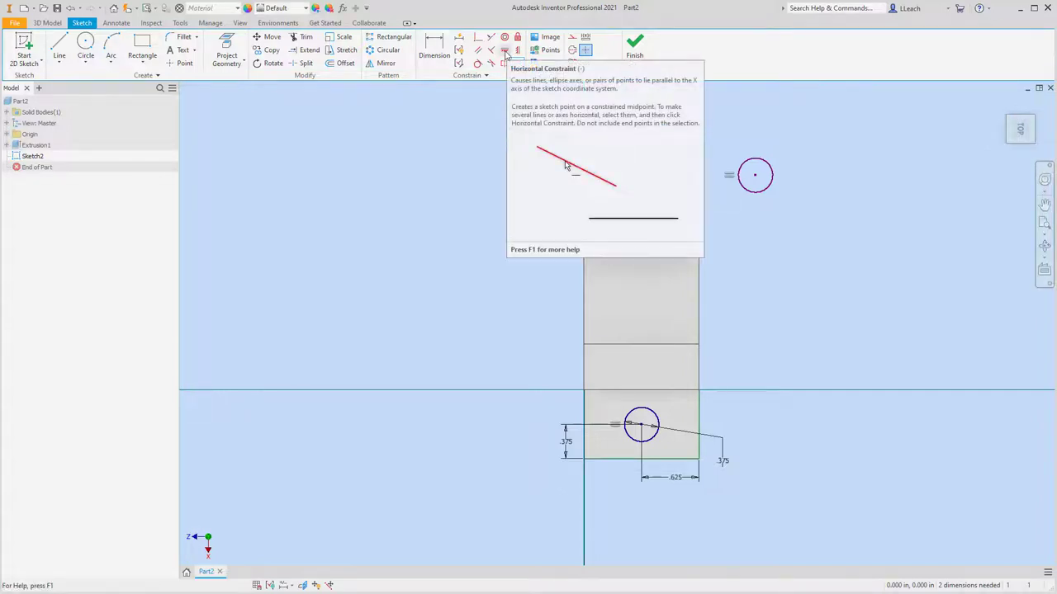
pyautogui.click(518, 63)
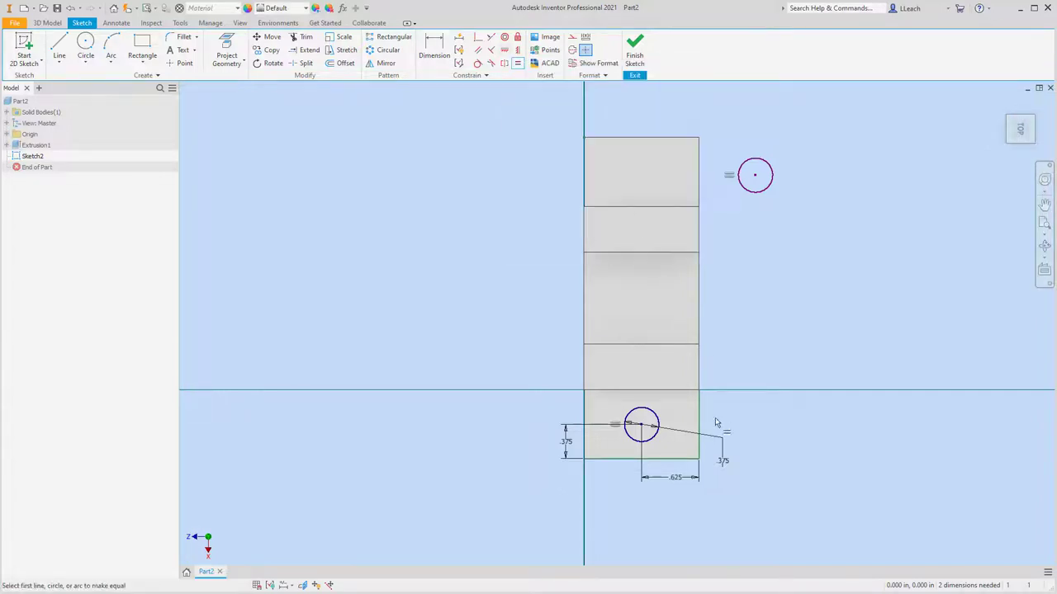
# Align the second circle's center with the first circle's center using a Horizontal constraint.
pyautogui.click(504, 50)
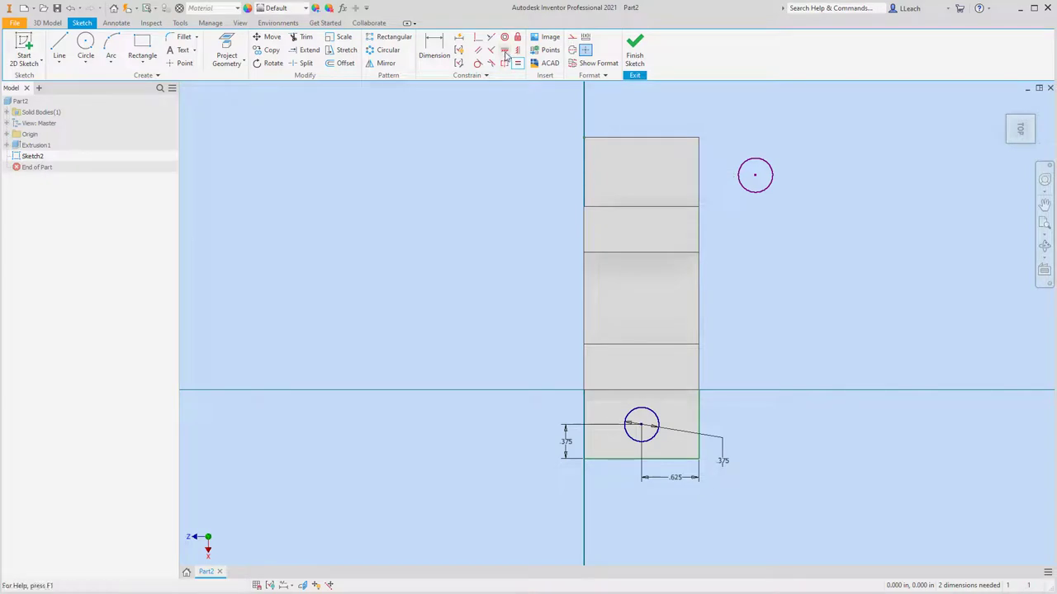
pyautogui.click(644, 428)
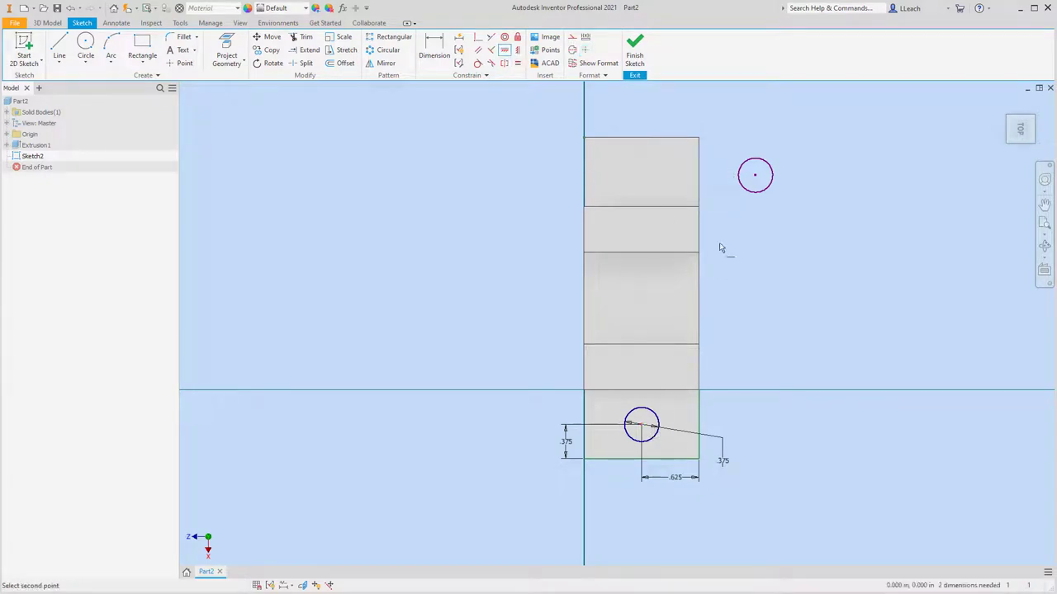
pyautogui.click(755, 176)
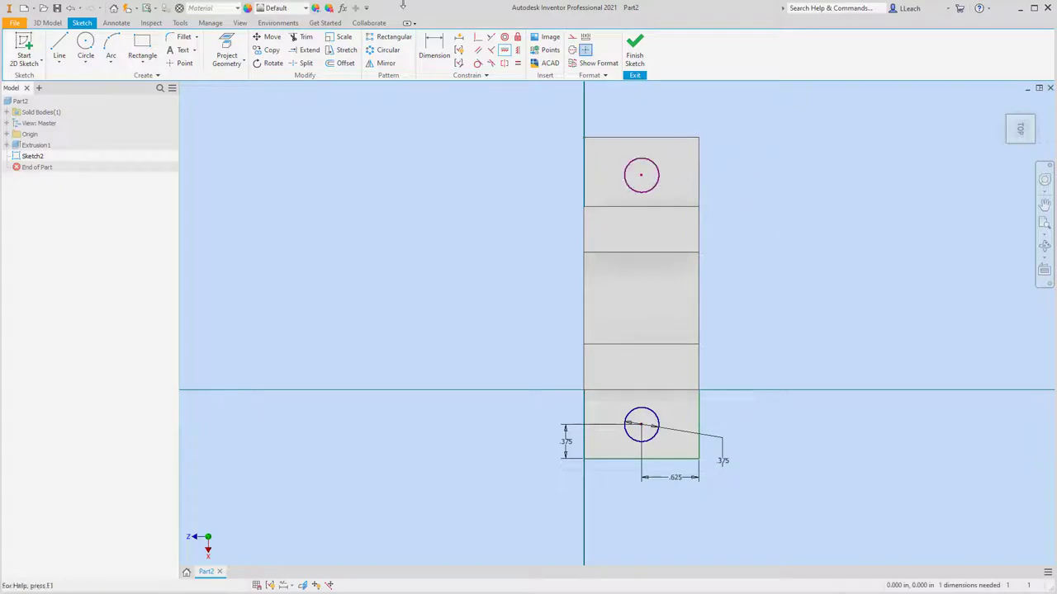
# Dimension the second circle's center 0.375 in from the left foot's outer end edge, and finish the sketch.
pyautogui.click(435, 47)
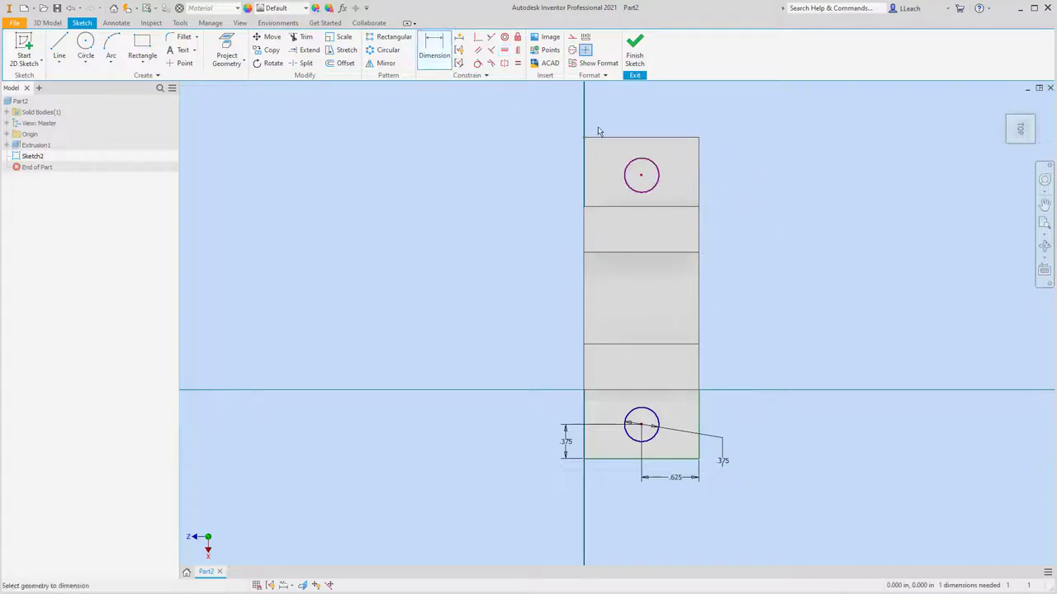
pyautogui.click(644, 171)
pyautogui.click(698, 138)
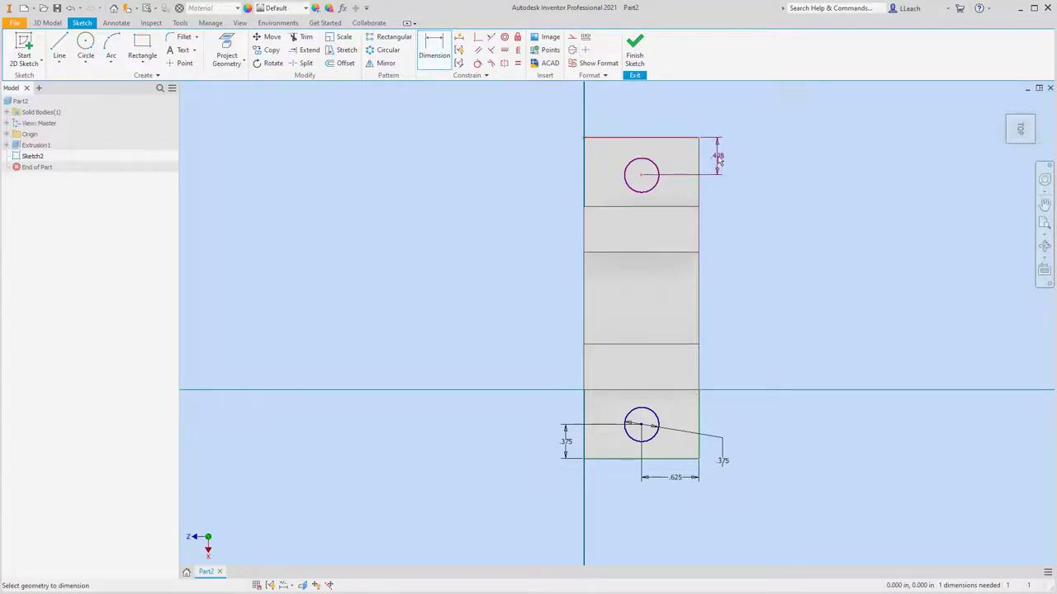
pyautogui.click(719, 161)
pyautogui.click(719, 159)
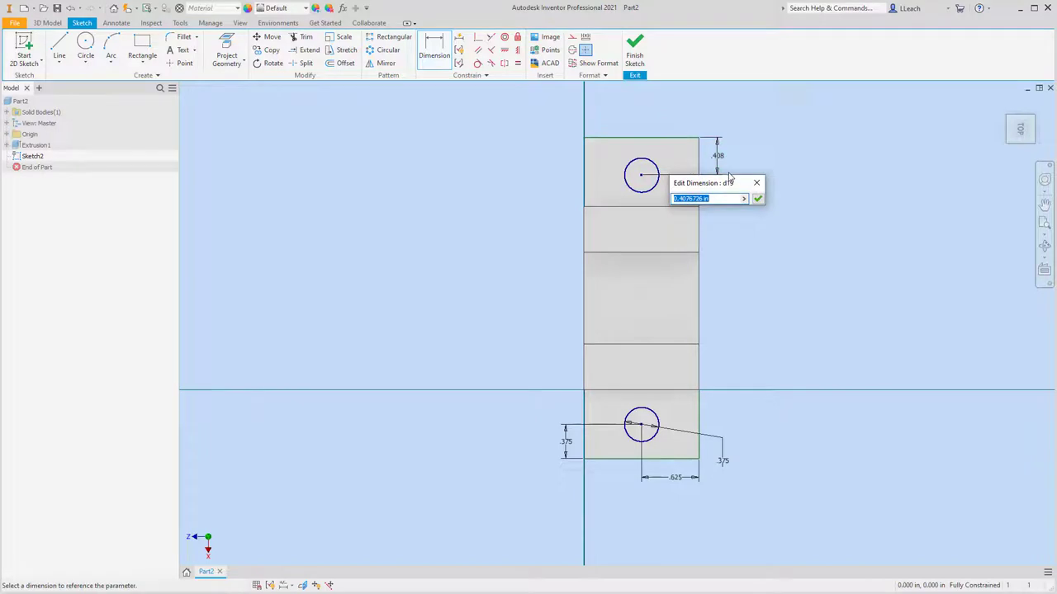
pyautogui.write('.375')
pyautogui.click(758, 199)
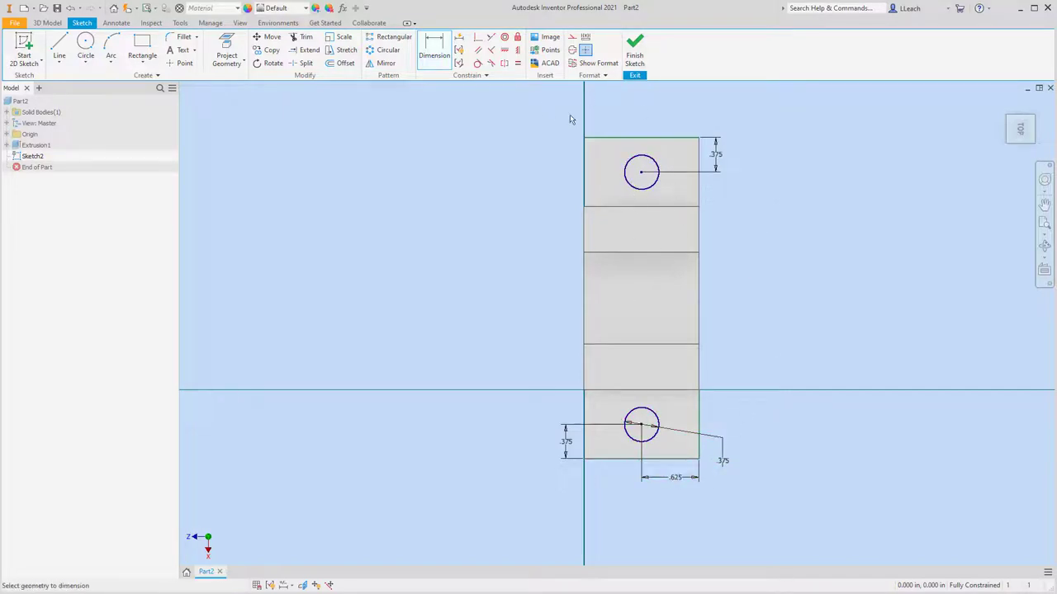
pyautogui.click(633, 48)
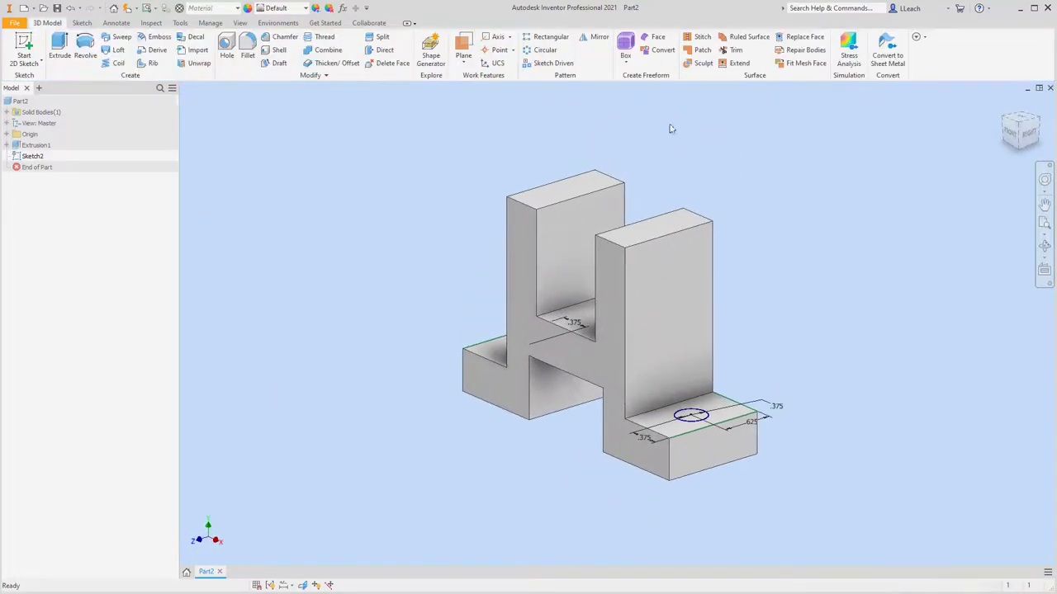
# Extrude both circle profiles as a Through All cut downward through the two feet.
pyautogui.click(60, 50)
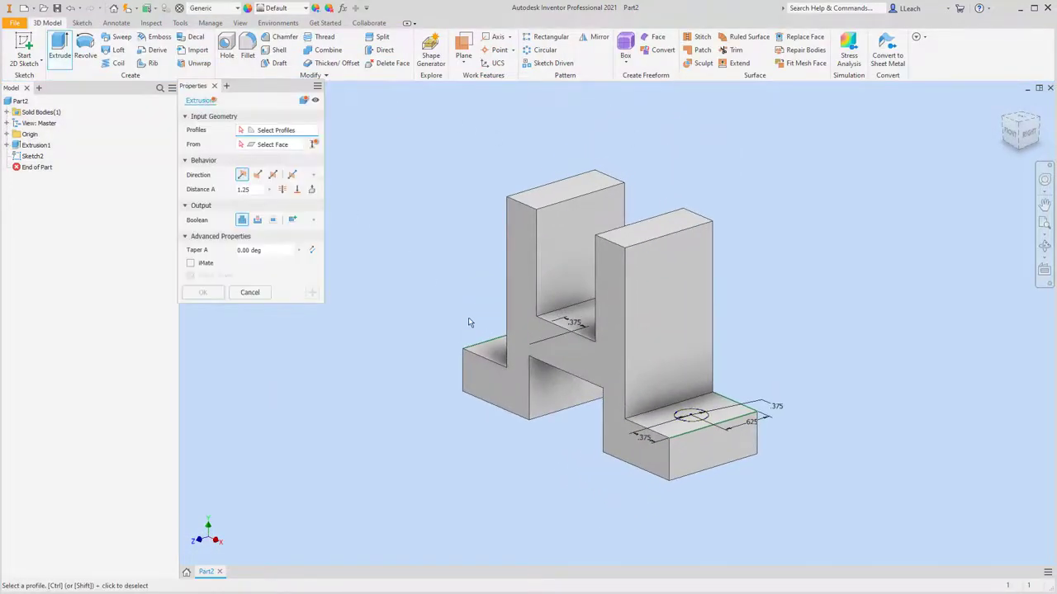
pyautogui.click(522, 350)
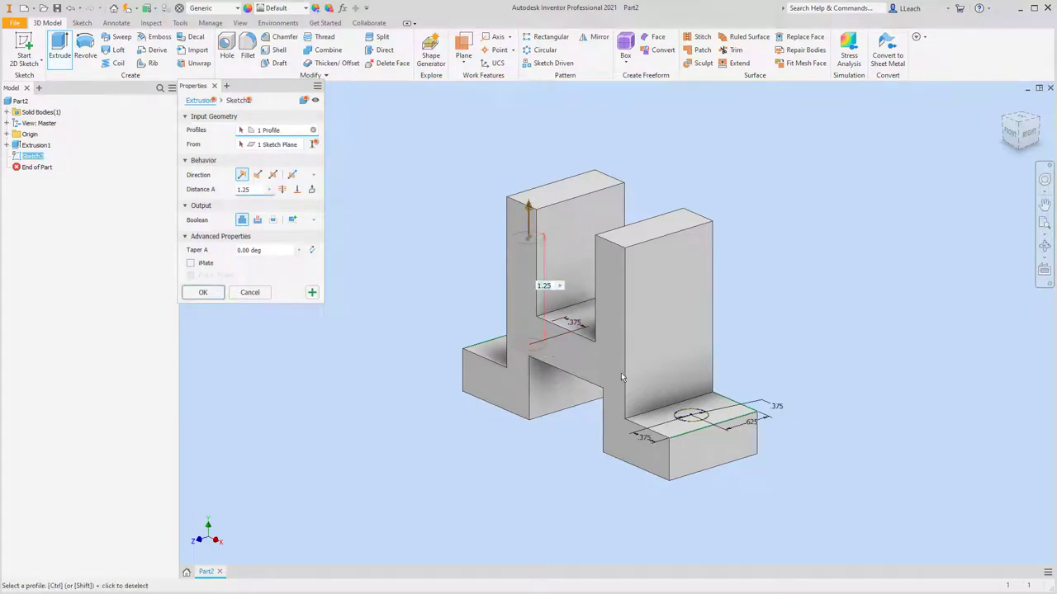
pyautogui.click(690, 417)
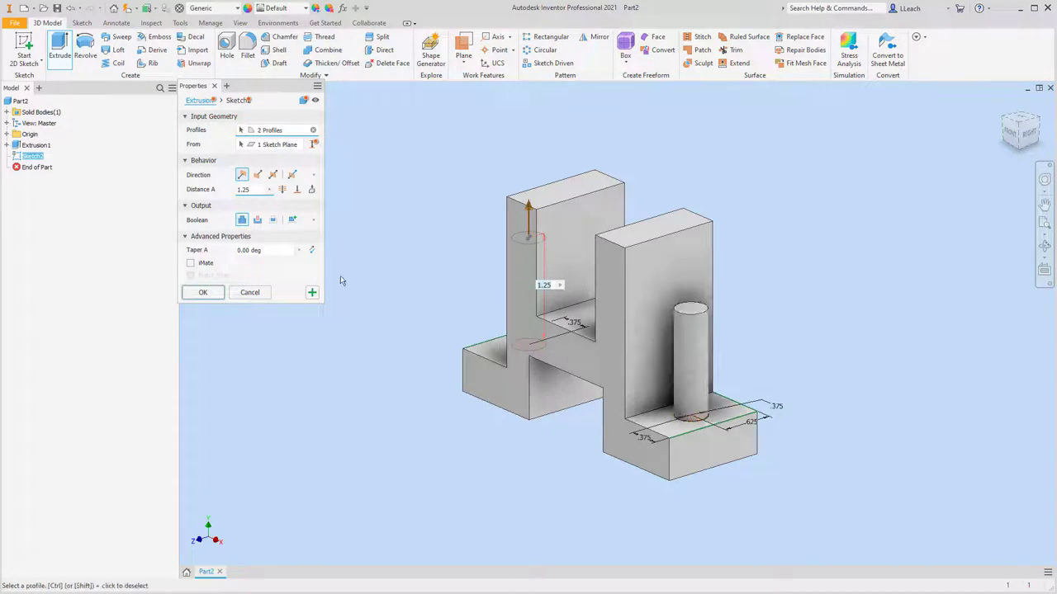
pyautogui.click(257, 220)
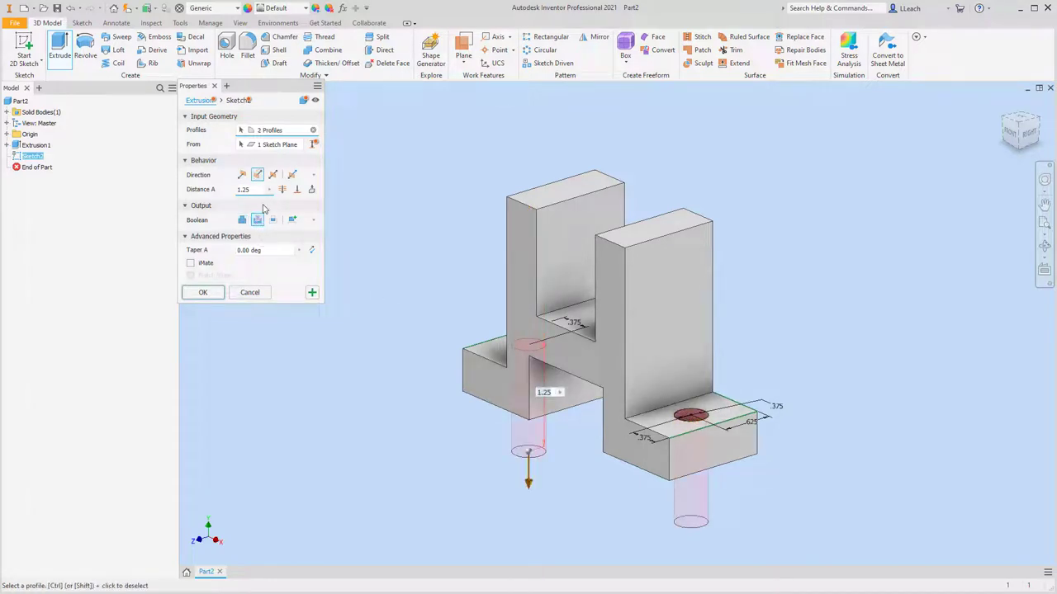
pyautogui.click(282, 190)
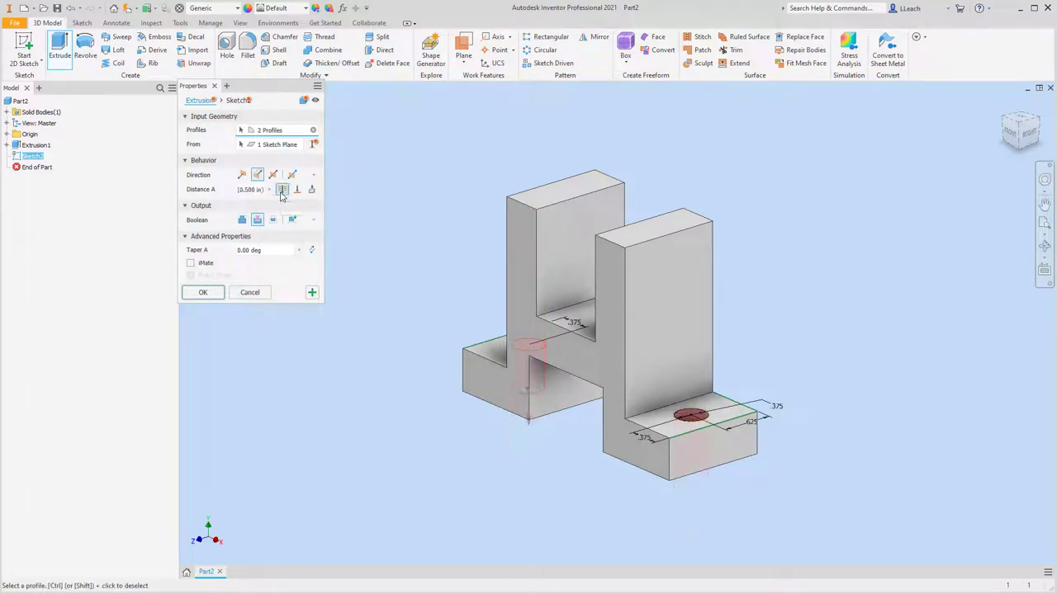
pyautogui.click(202, 293)
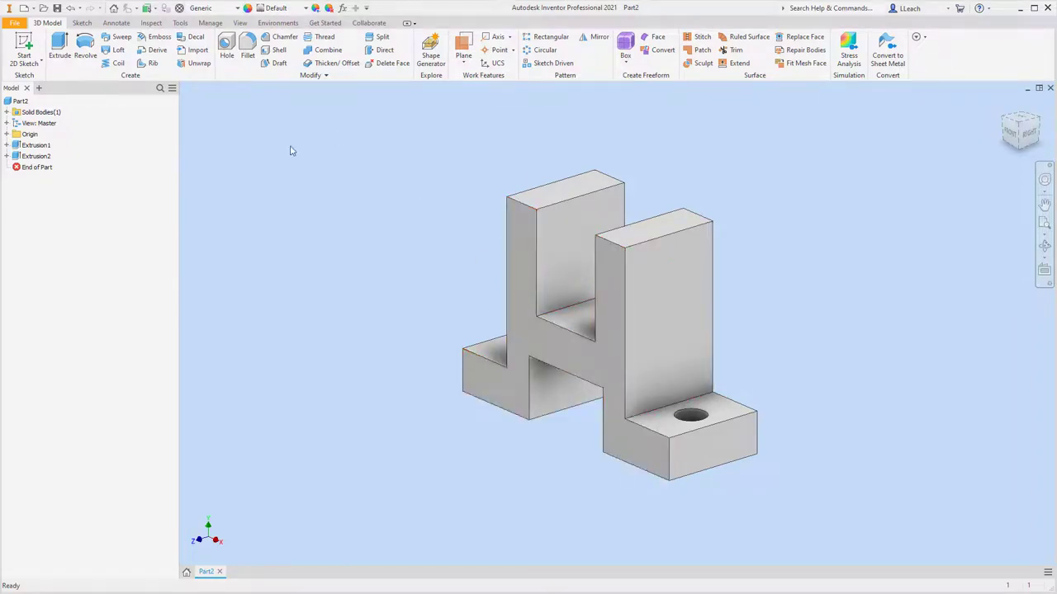
# Chamfer the front outer vertical edge of the right foot using two distances of 0.30 in each.
pyautogui.click(284, 39)
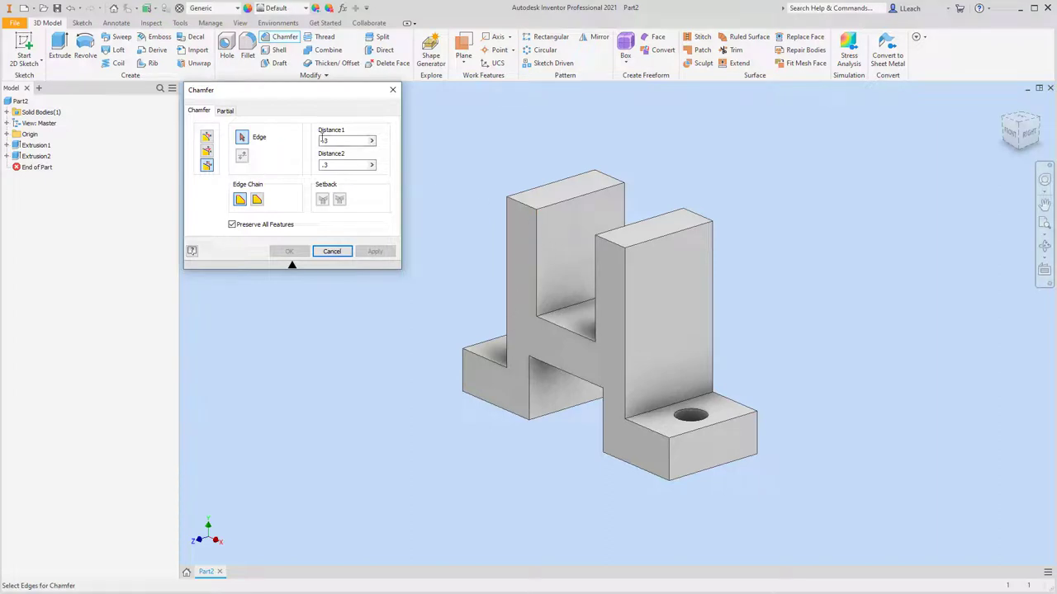
pyautogui.moveTo(332, 141); pyautogui.dragTo(316, 141)
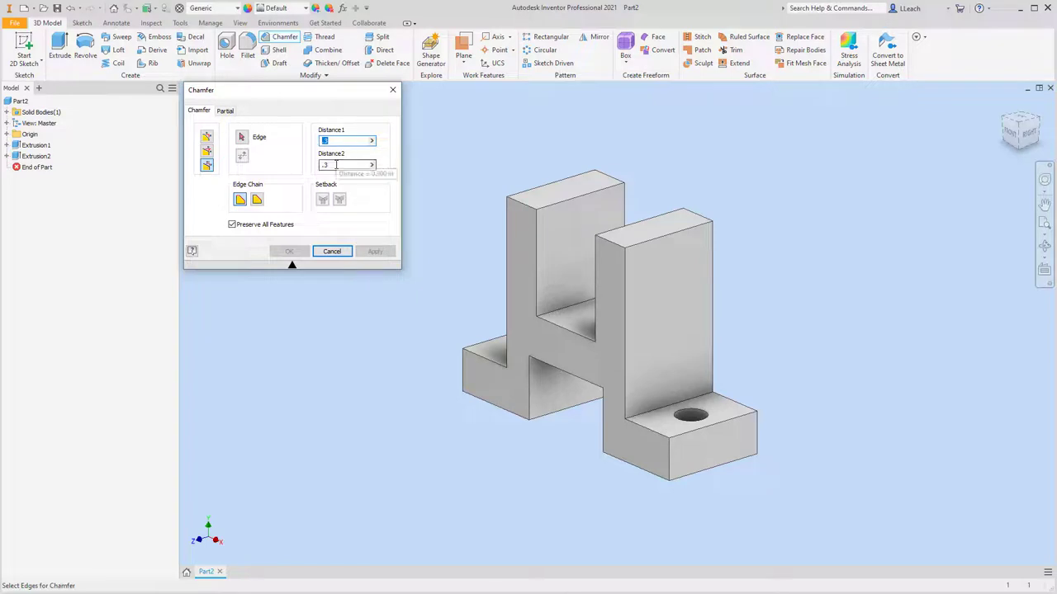
pyautogui.click(339, 138)
pyautogui.write('0')
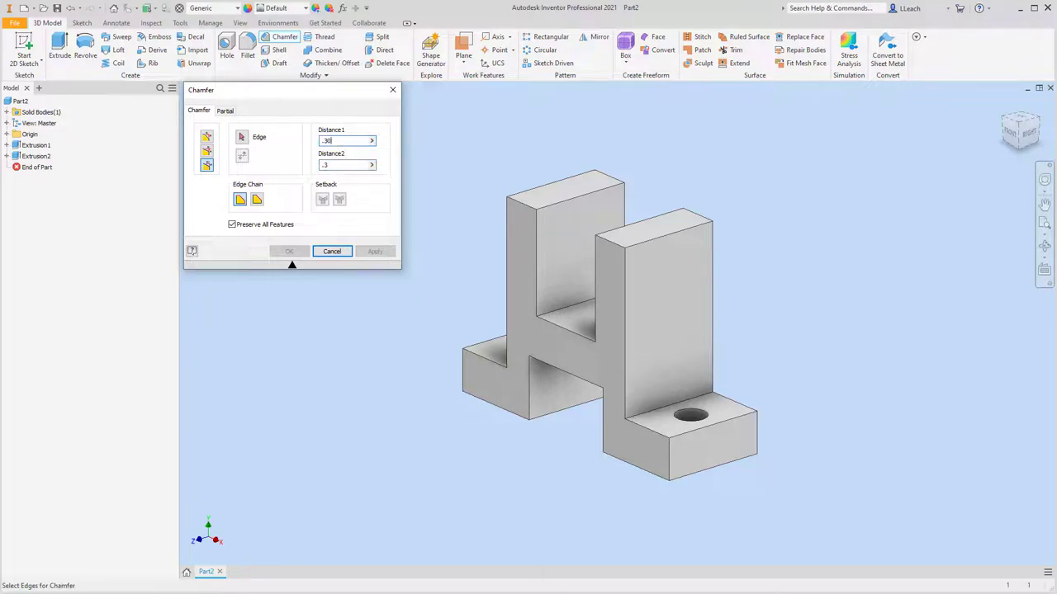
pyautogui.click(340, 162)
pyautogui.click(670, 458)
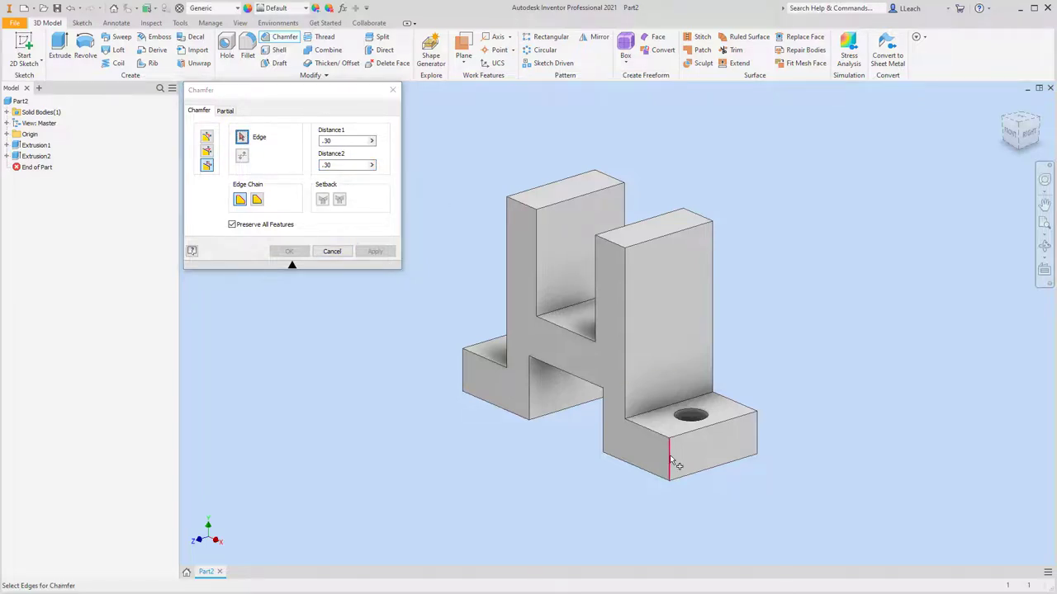
pyautogui.click(761, 435)
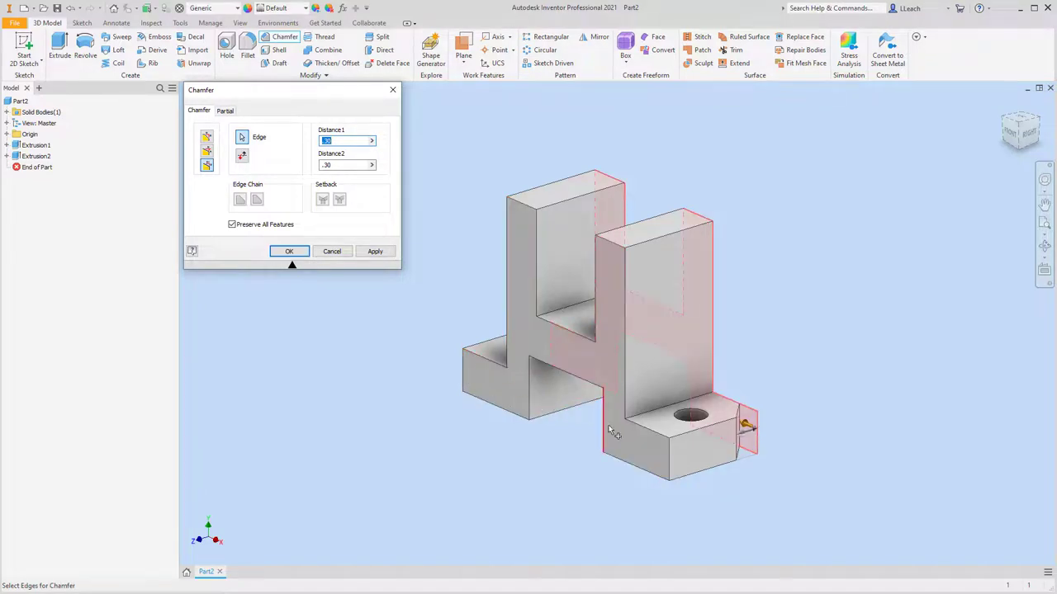
pyautogui.click(672, 461)
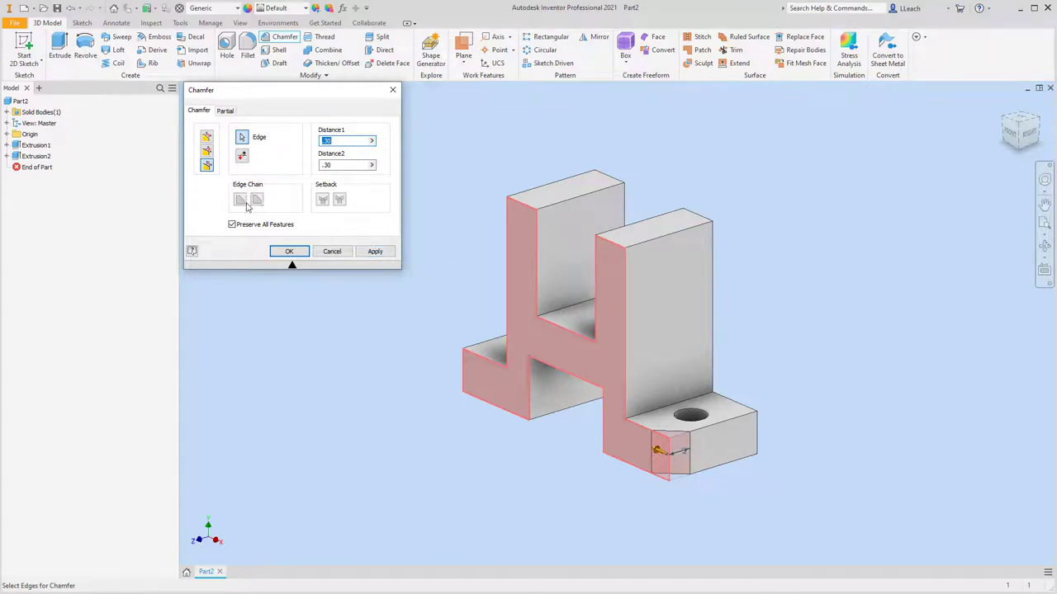
pyautogui.click(373, 251)
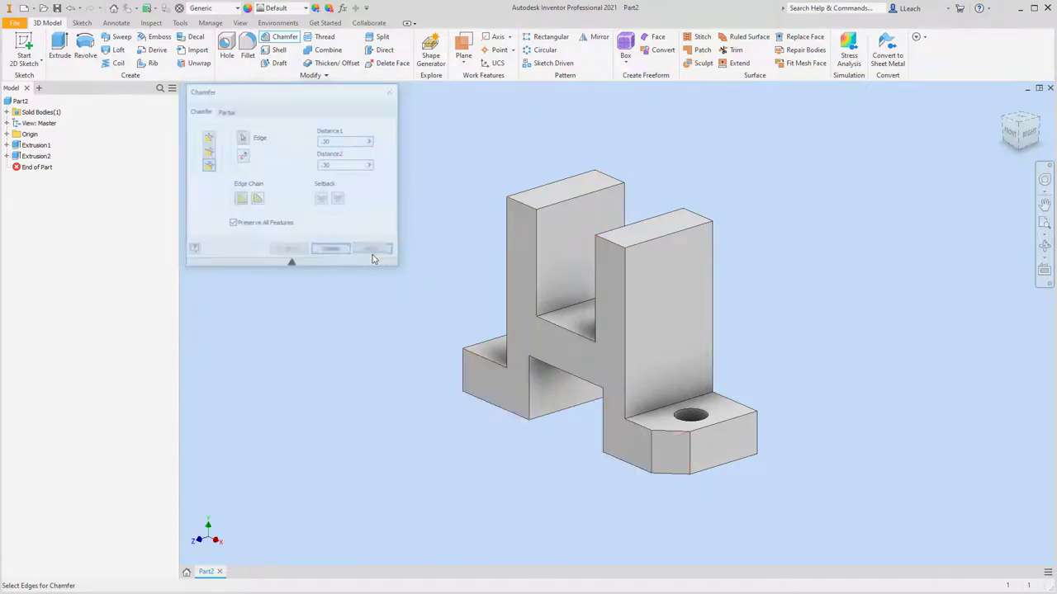
# Chamfer the right foot's rear outer vertical edge and the left foot's front outer vertical edge by 0.30 in.
pyautogui.click(756, 431)
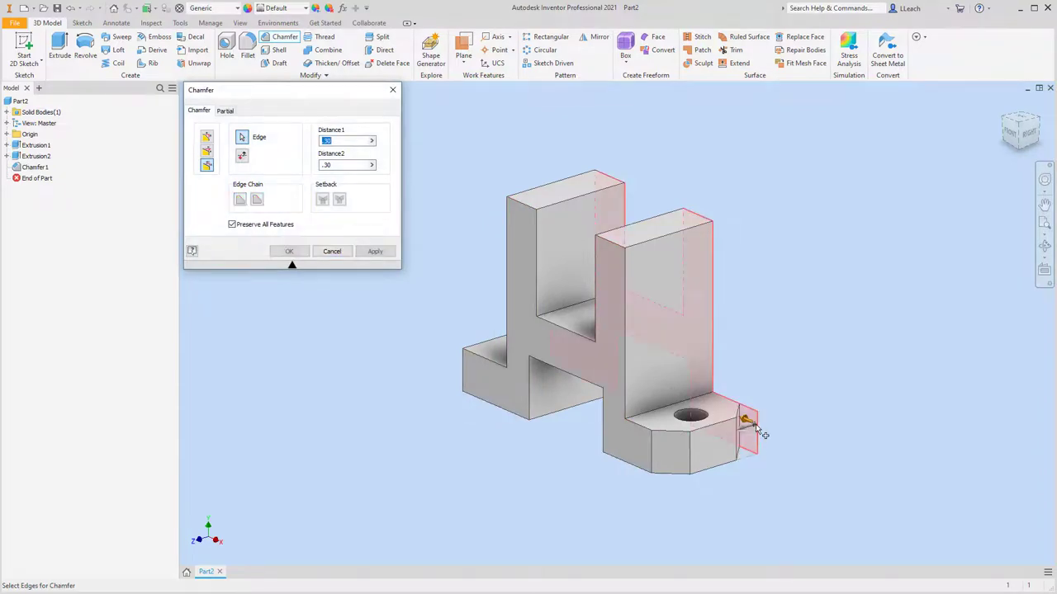
pyautogui.click(375, 252)
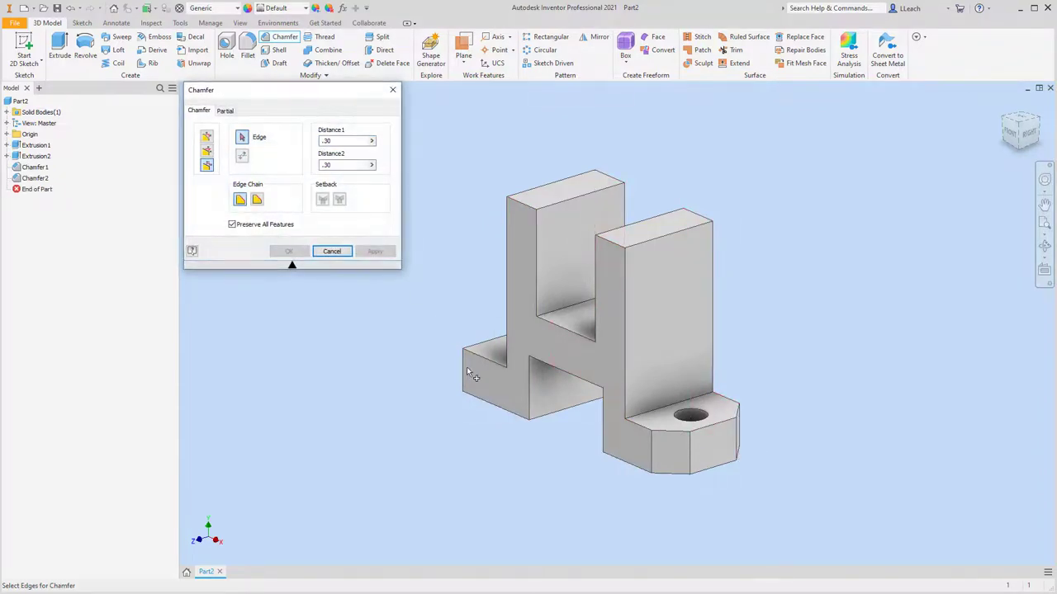
pyautogui.click(375, 251)
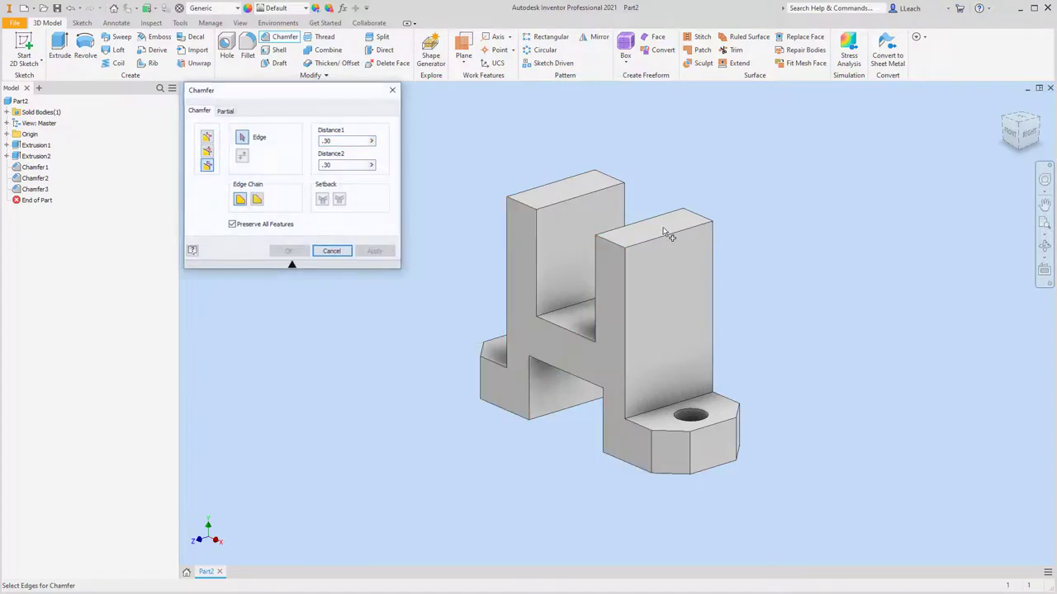
# Chamfer the left foot's rear outer vertical edge by 0.30 in on both sides and end the Chamfer command.
pyautogui.click(1006, 122)
pyautogui.click(1006, 123)
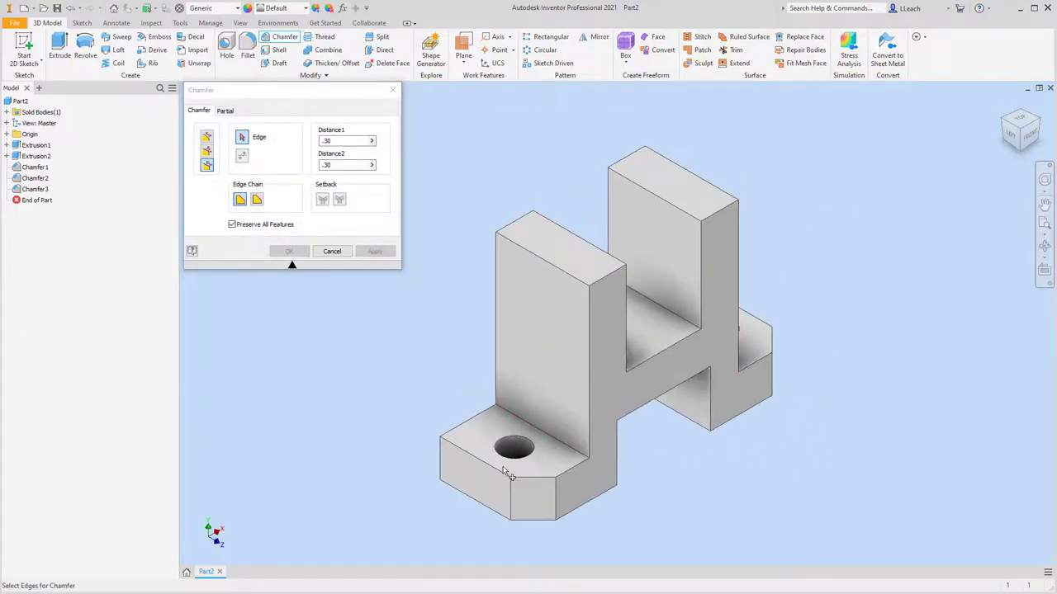
pyautogui.click(446, 471)
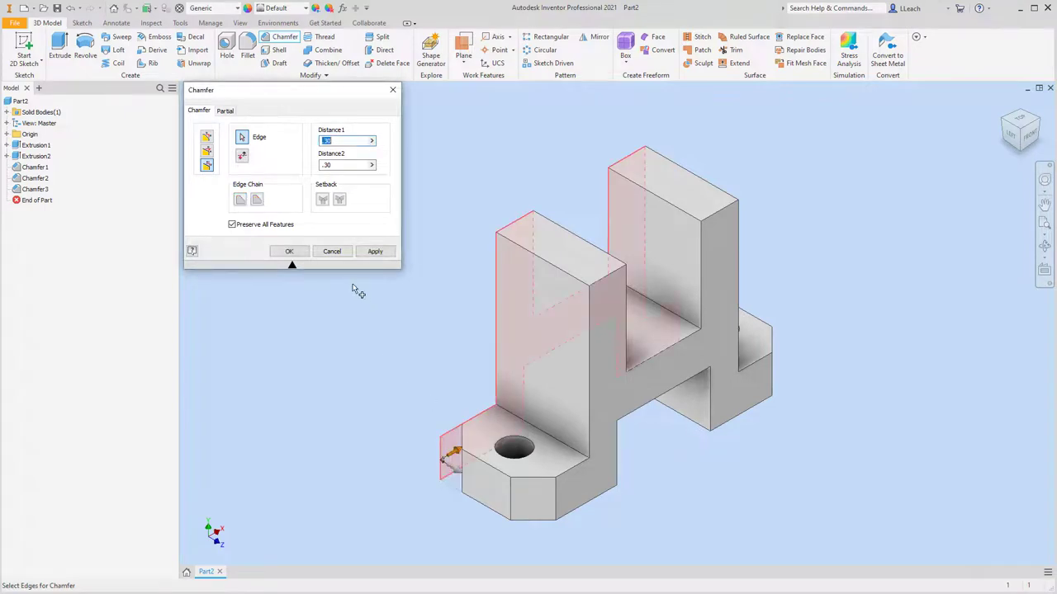
pyautogui.click(374, 252)
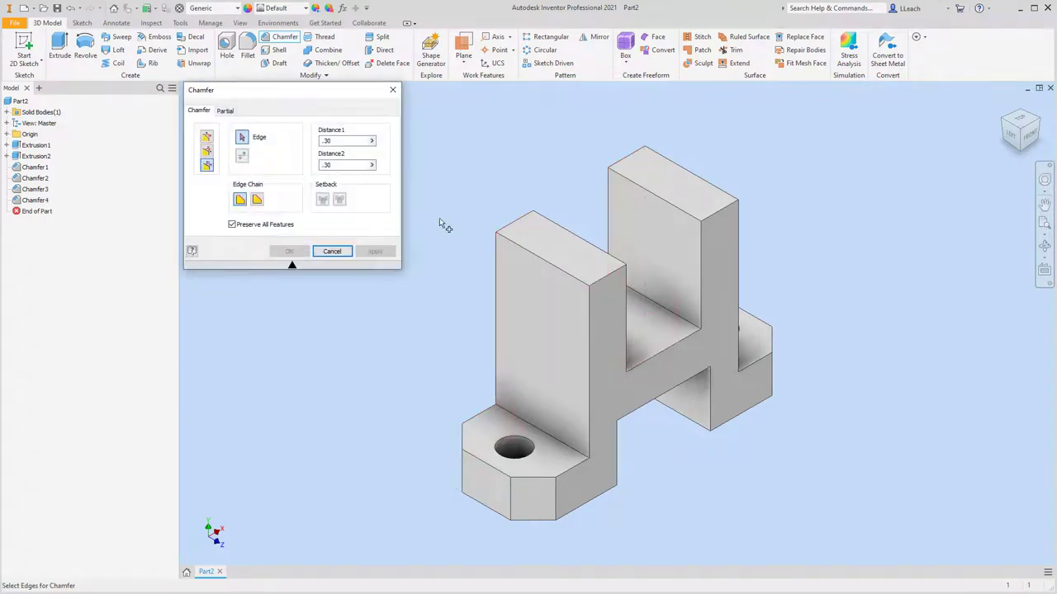
pyautogui.click(392, 89)
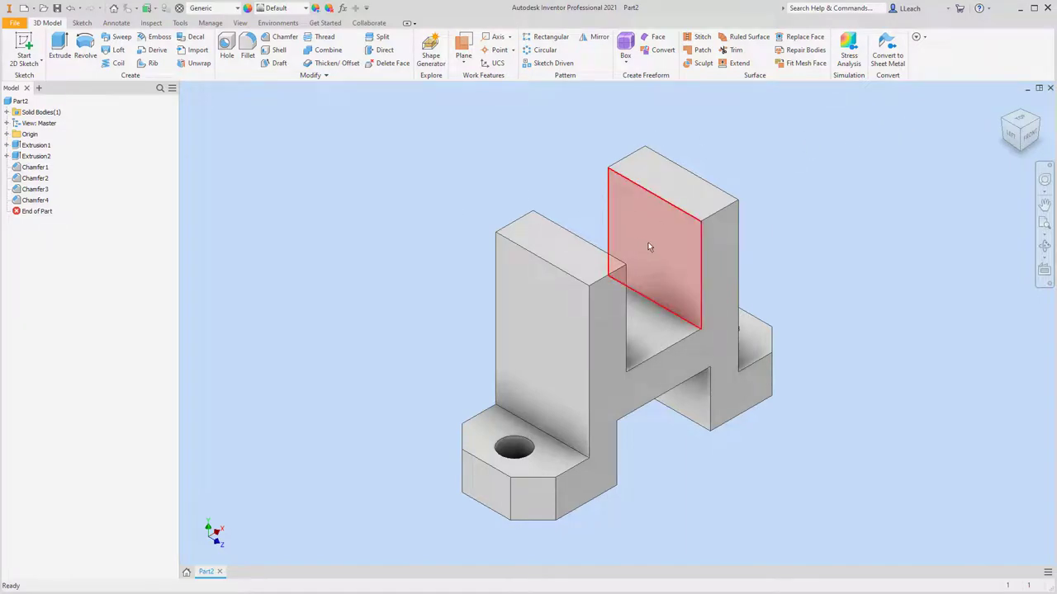
# Delete Chamfer4 from the left foot's rear corner, with the model in its home view.
pyautogui.click(41, 200)
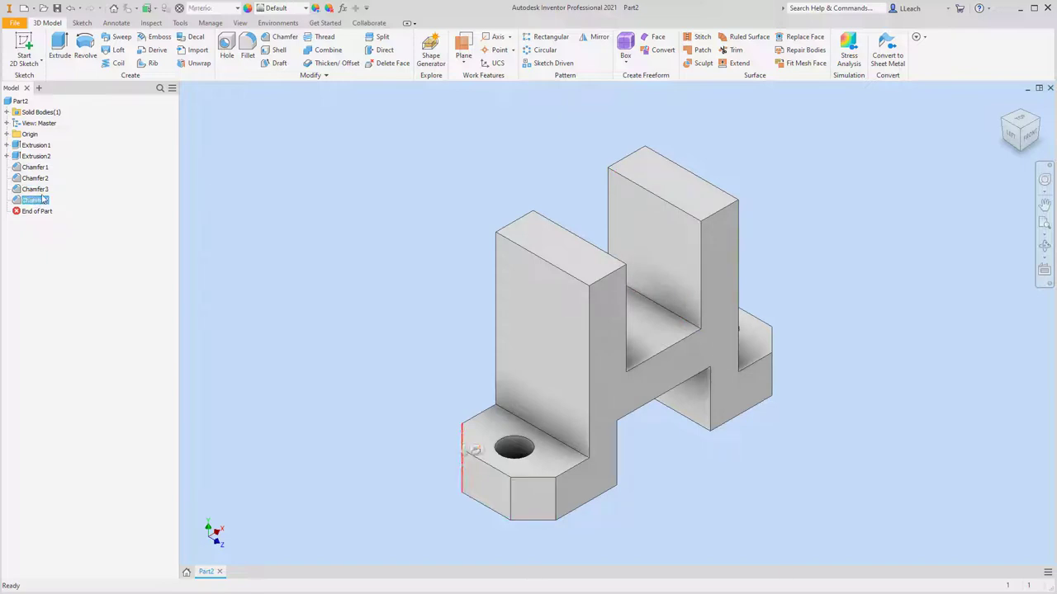
pyautogui.click(1003, 110)
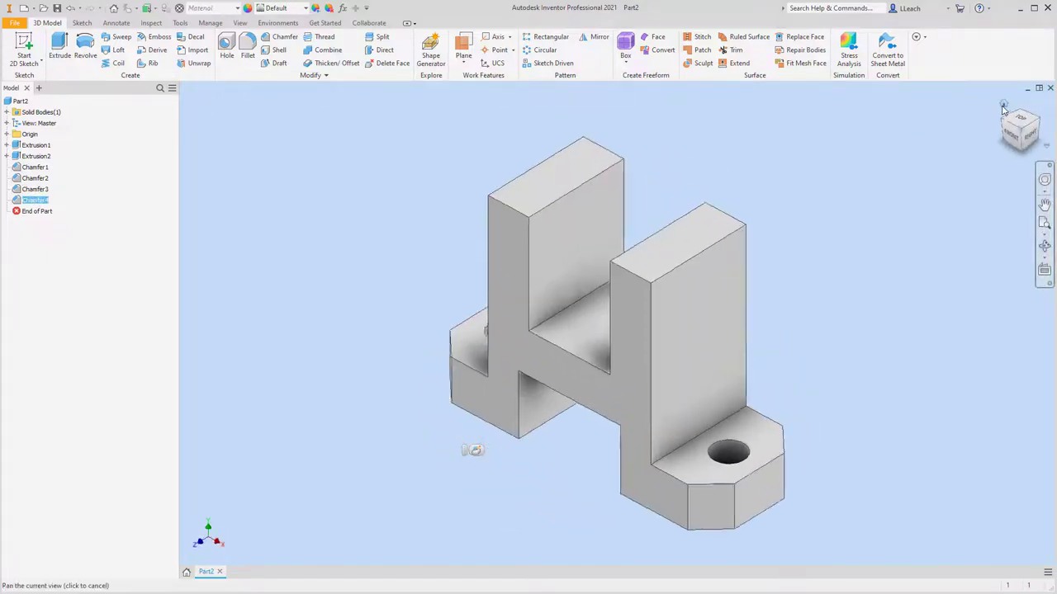
pyautogui.rightClick(41, 203)
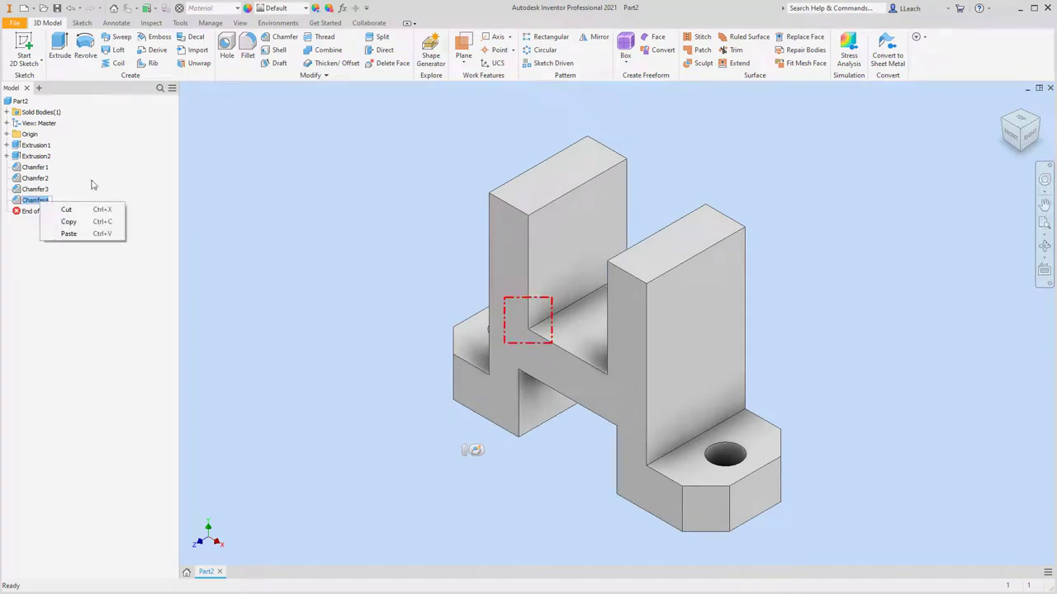
pyautogui.press('Escape')
pyautogui.rightClick(42, 204)
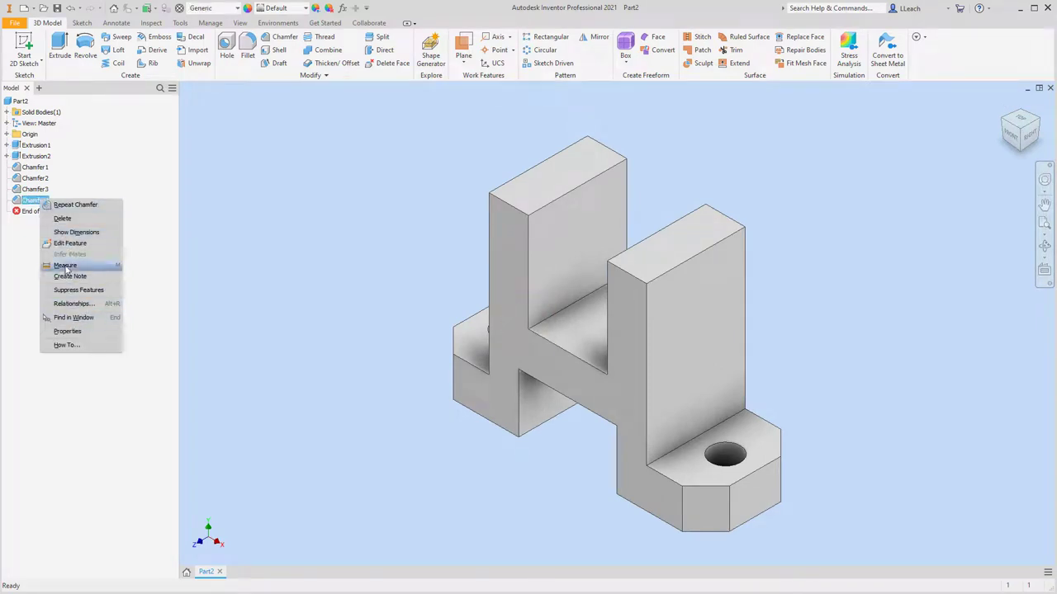
pyautogui.click(65, 219)
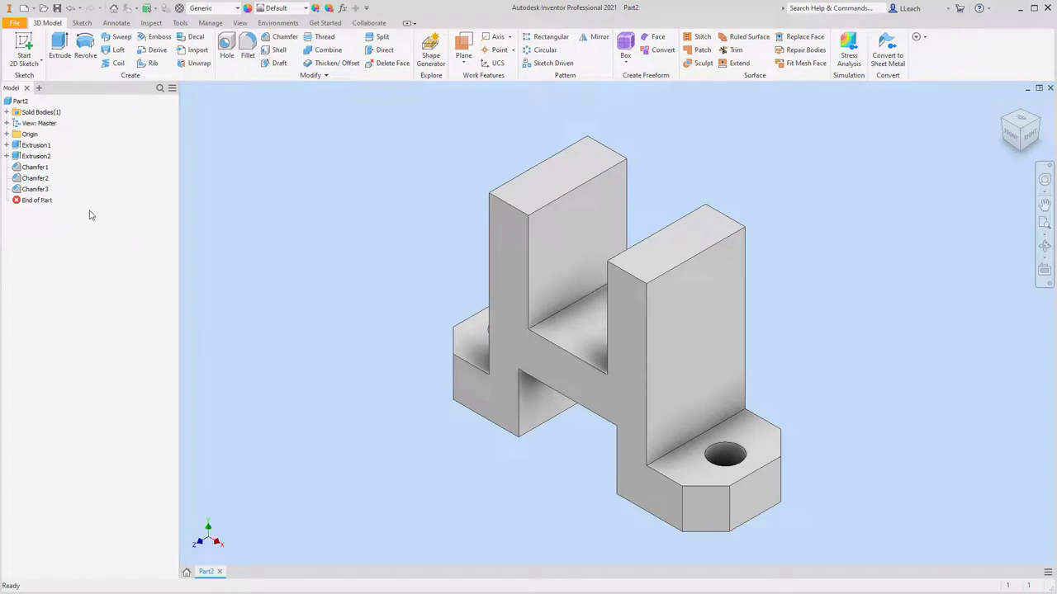
# Delete Chamfer2 from the right foot's rear outer corner.
pyautogui.rightClick(37, 182)
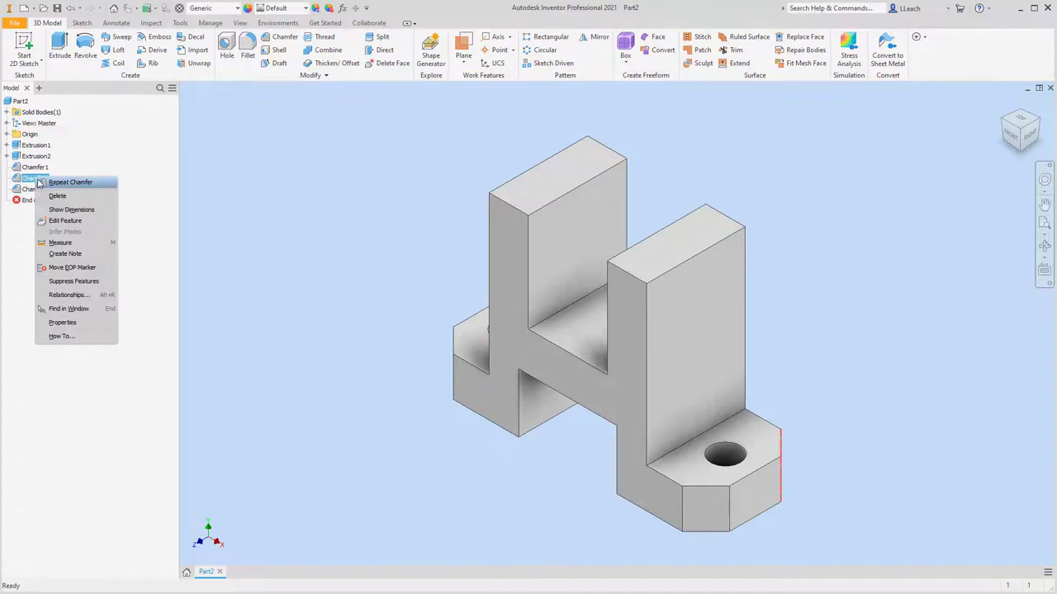
pyautogui.click(59, 198)
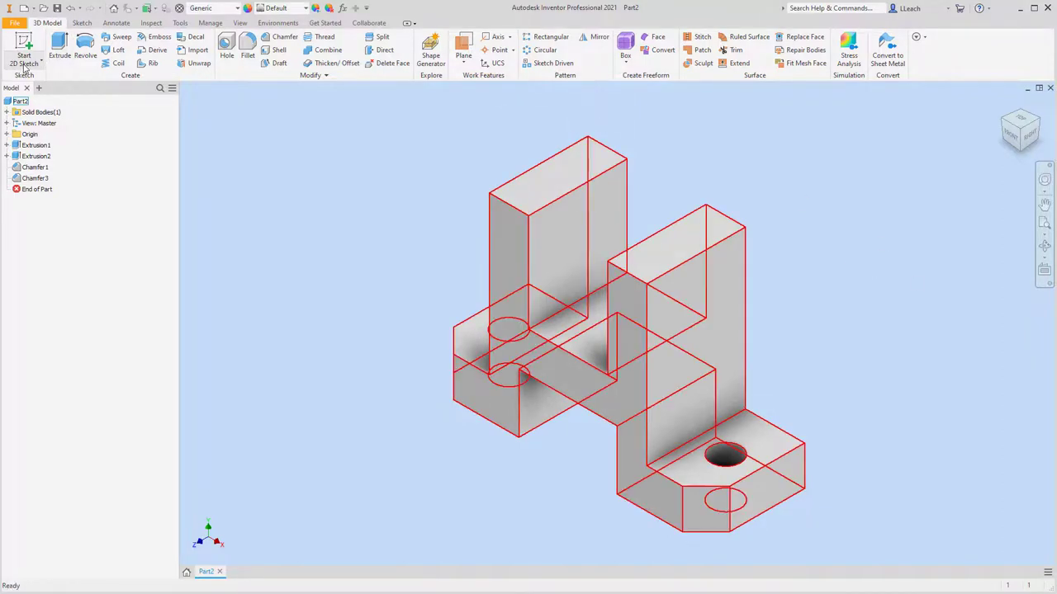
# Start a 2D sketch on the right upright's outer face and draw a center-point circle about 0.34 in in diameter near its middle.
pyautogui.click(25, 69)
pyautogui.click(37, 75)
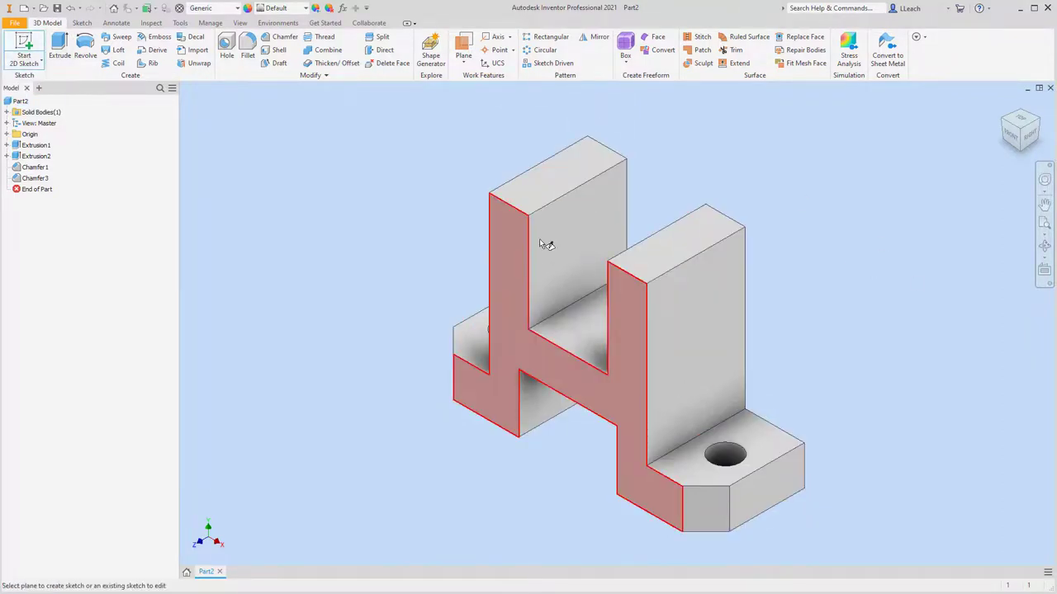
pyautogui.click(698, 304)
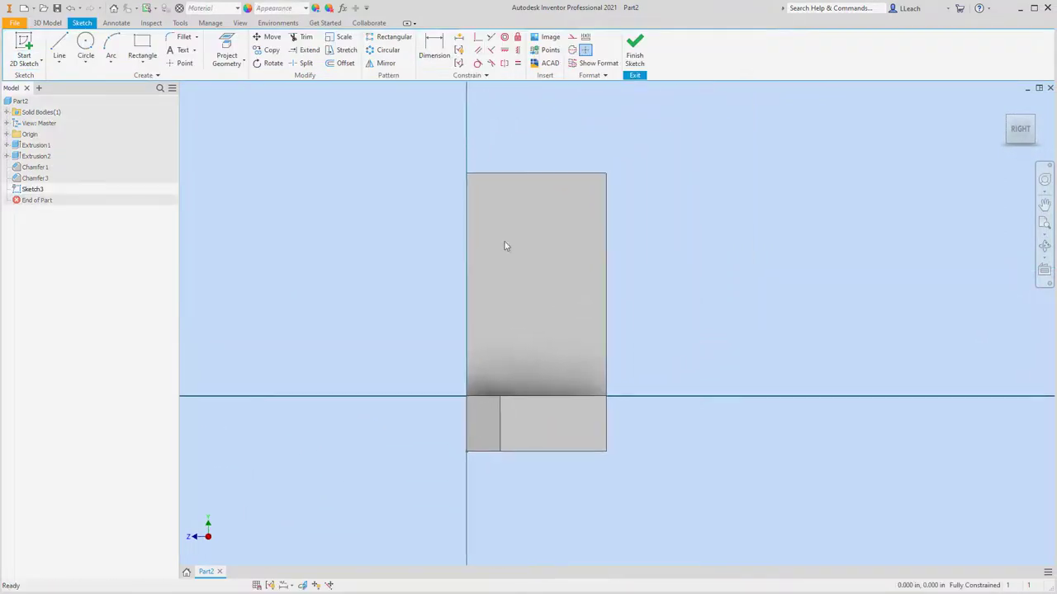
pyautogui.click(86, 64)
pyautogui.click(99, 79)
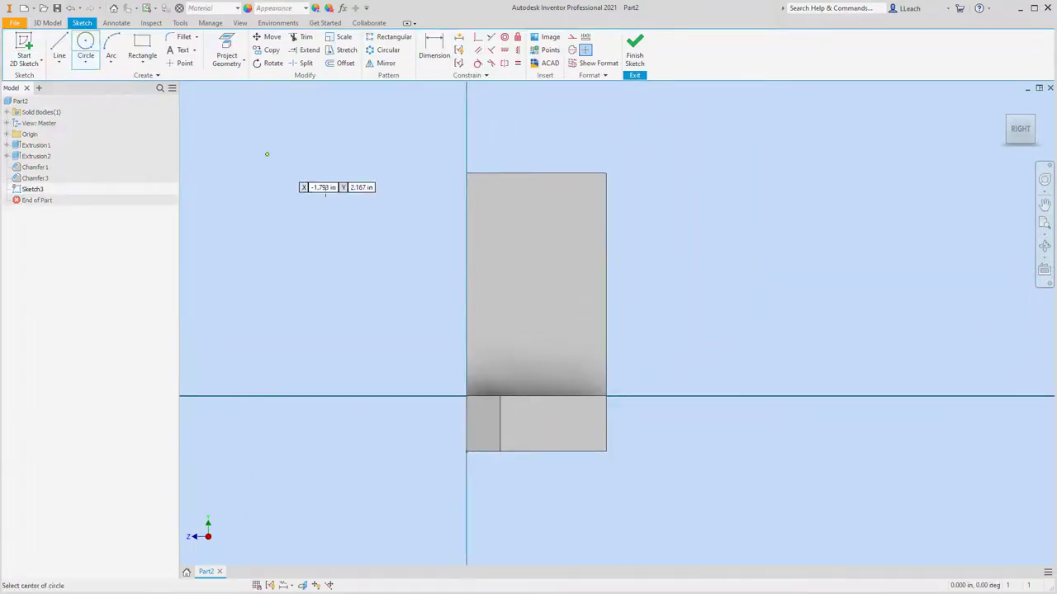
pyautogui.click(528, 277)
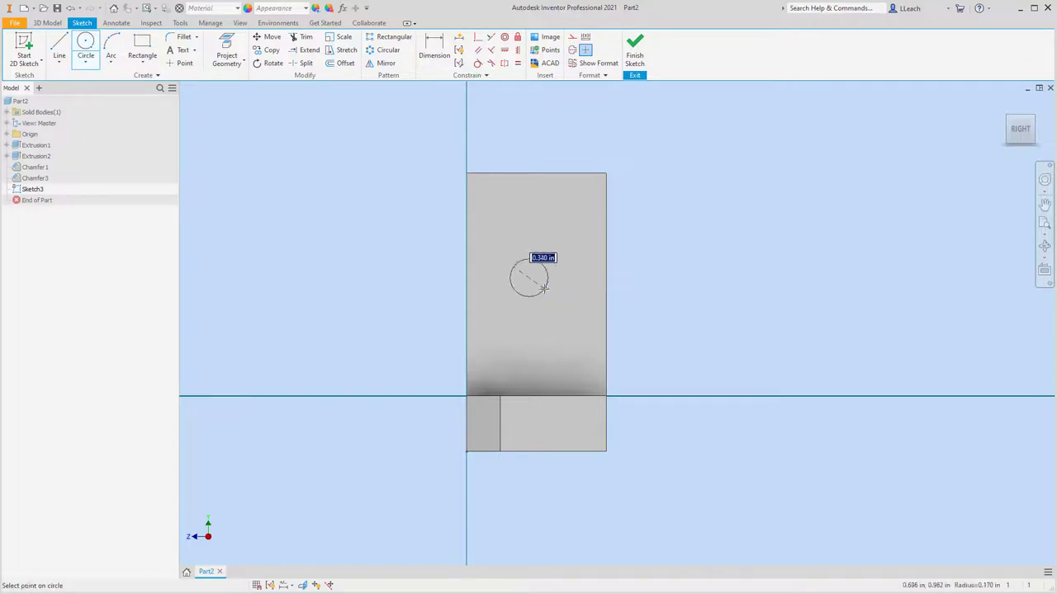
pyautogui.click(541, 264)
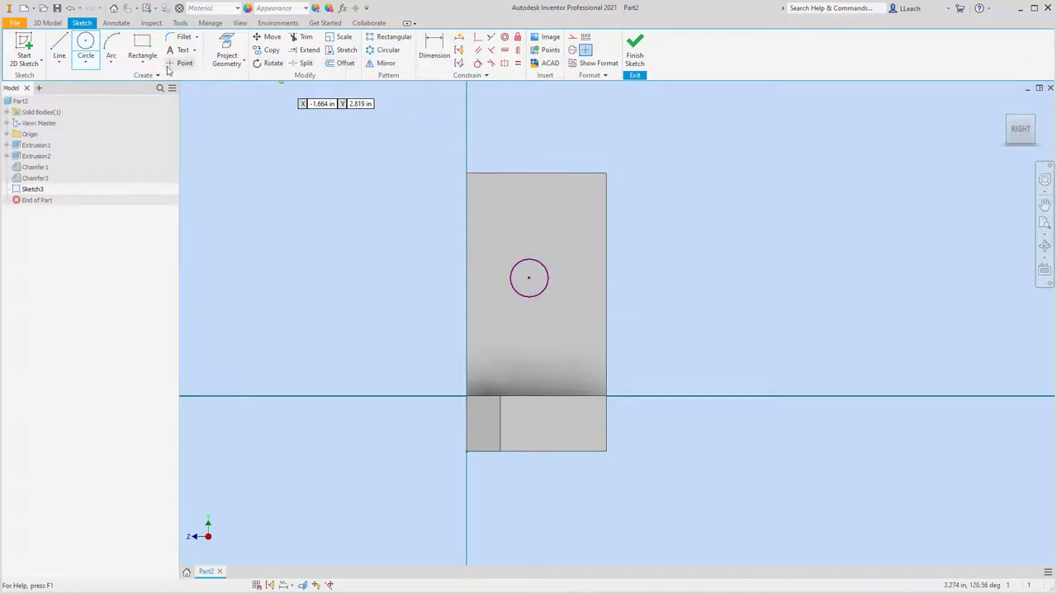
# Dimension the circle on the right upright's outer face with a diameter of 0.50 in.
pyautogui.click(432, 54)
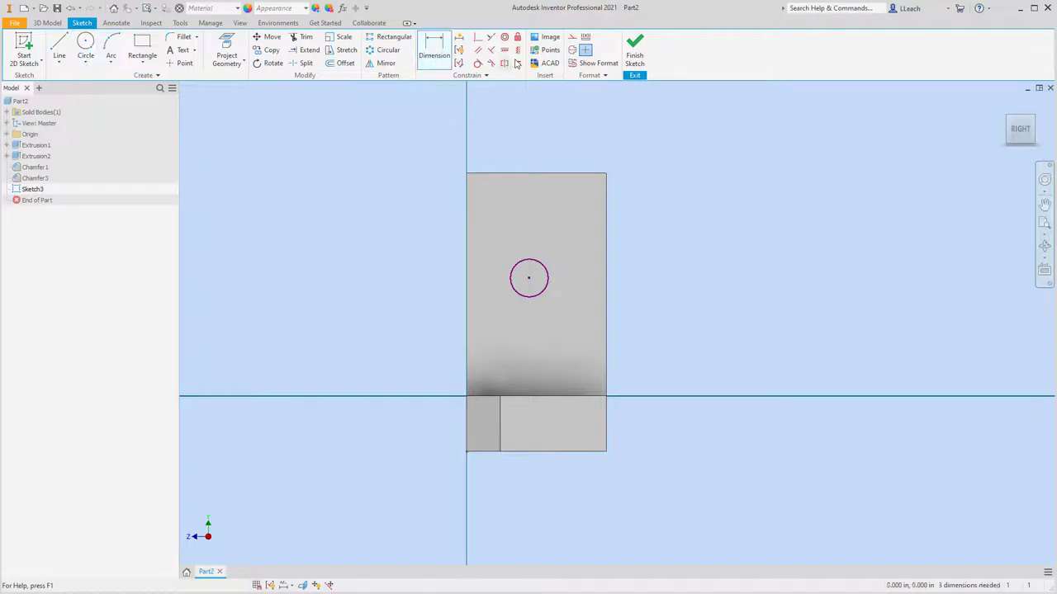
pyautogui.click(536, 266)
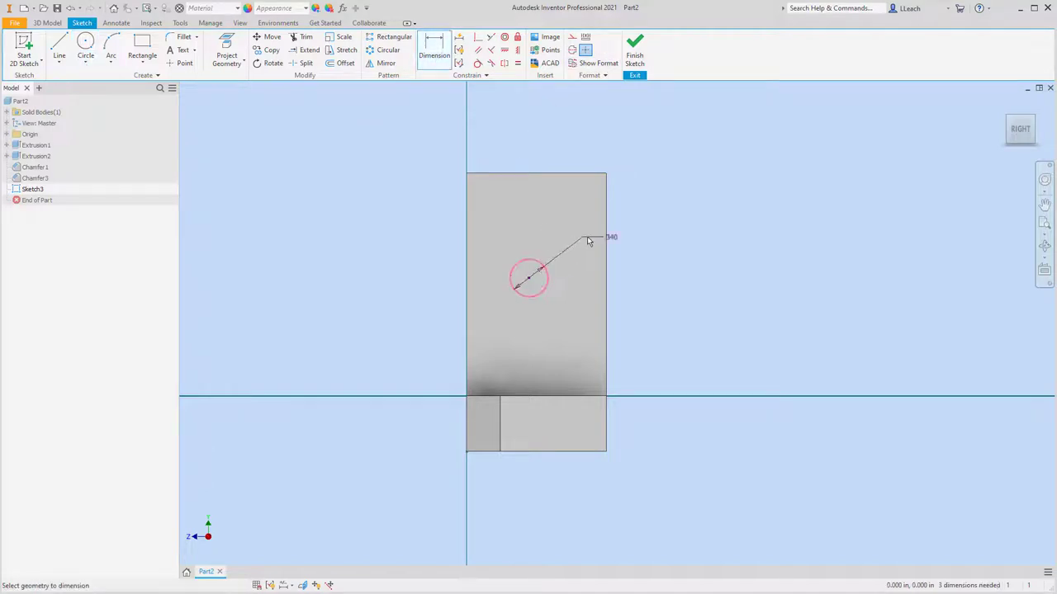
pyautogui.click(634, 226)
pyautogui.click(660, 223)
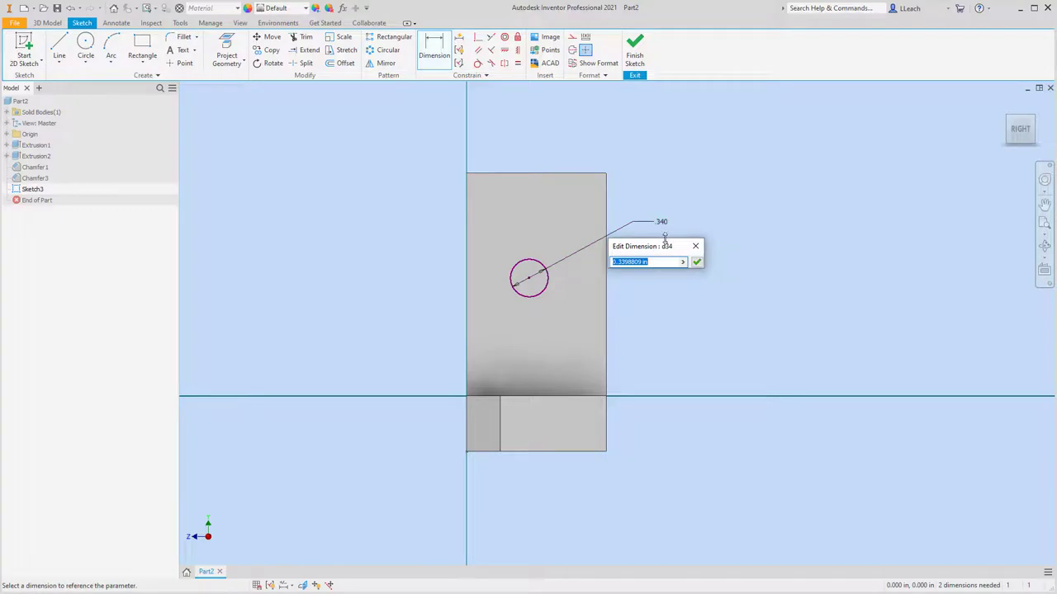
pyautogui.press('BackSpace')
pyautogui.write('.50')
pyautogui.press('Return')
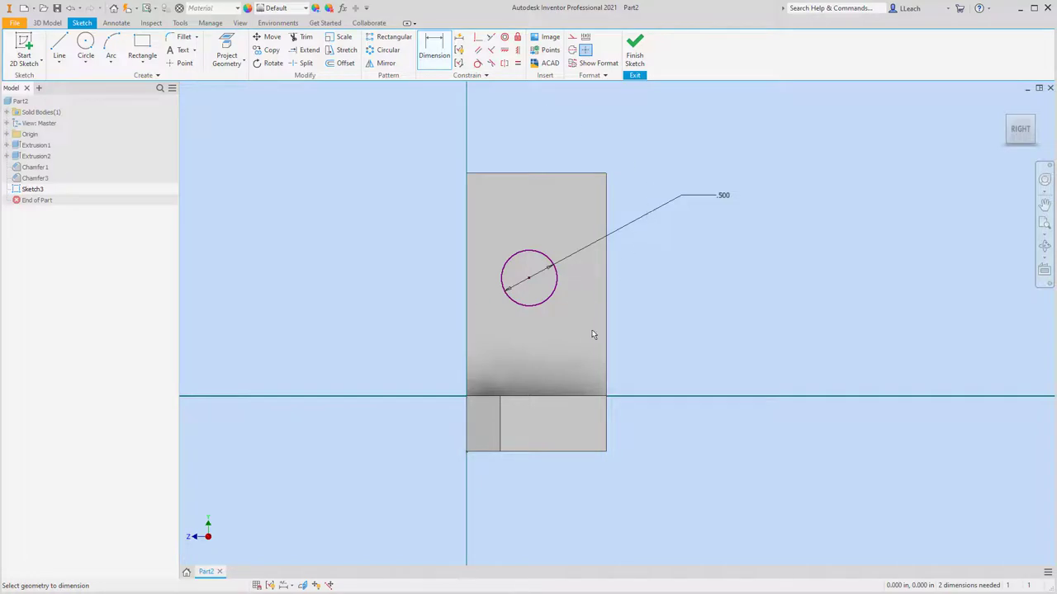
# Dimension the circle's center 1.5 in above the bottom edge of the upright's outer face.
pyautogui.click(514, 396)
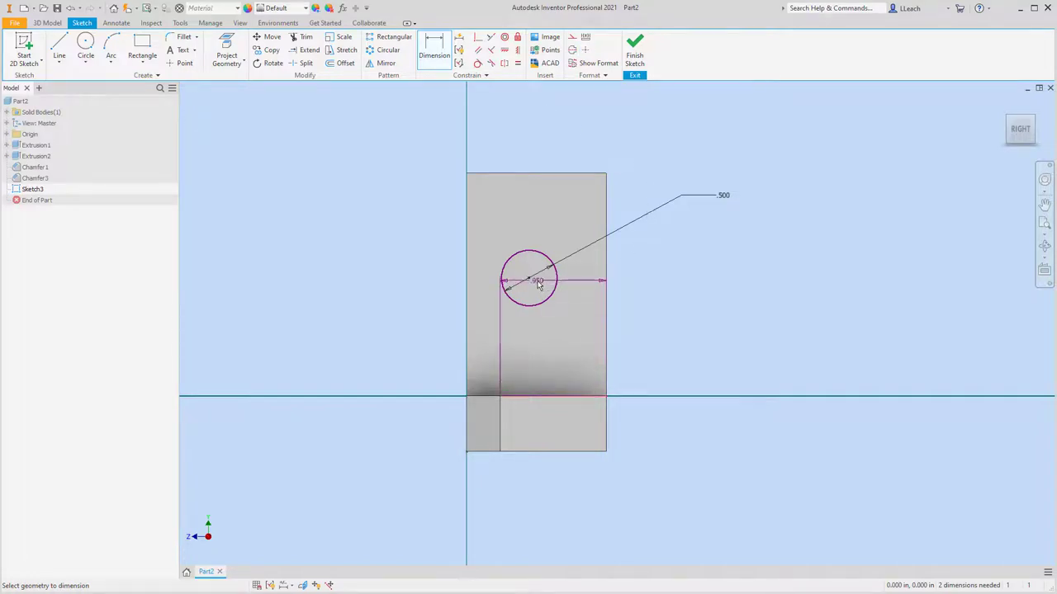
pyautogui.click(530, 278)
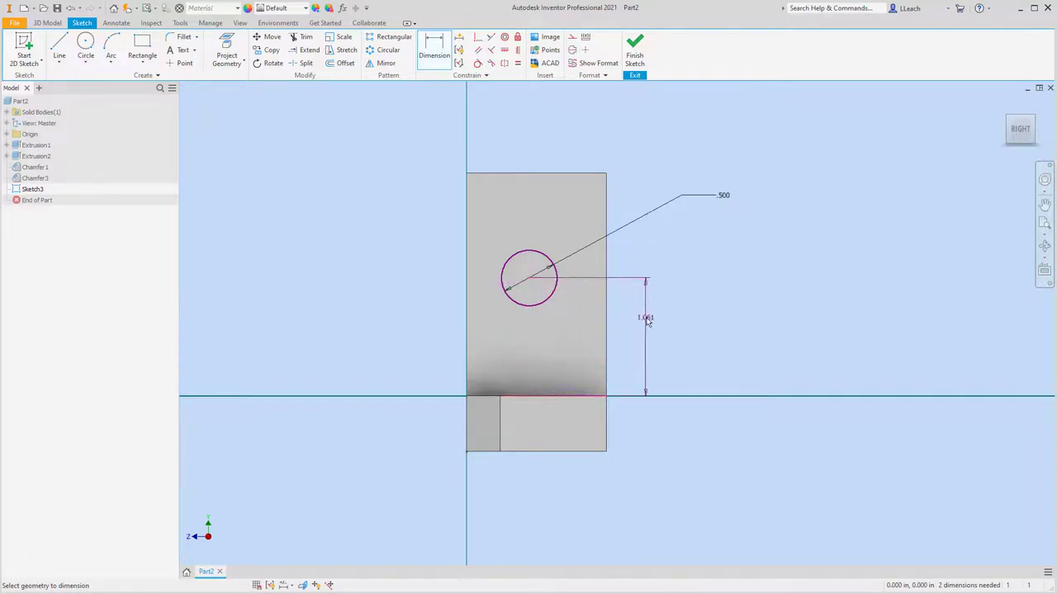
pyautogui.click(649, 322)
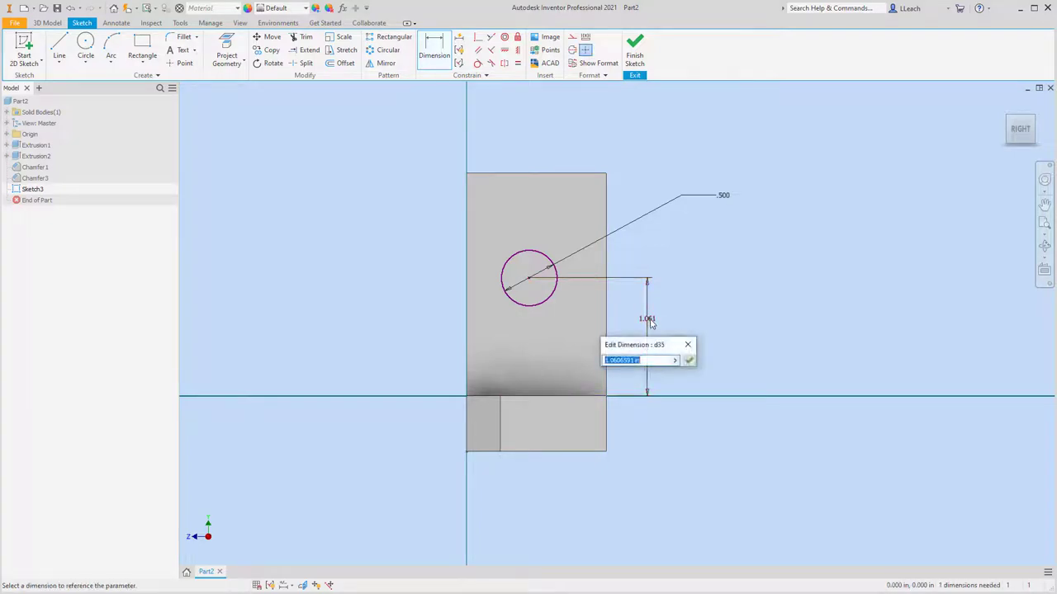
pyautogui.write('1.5')
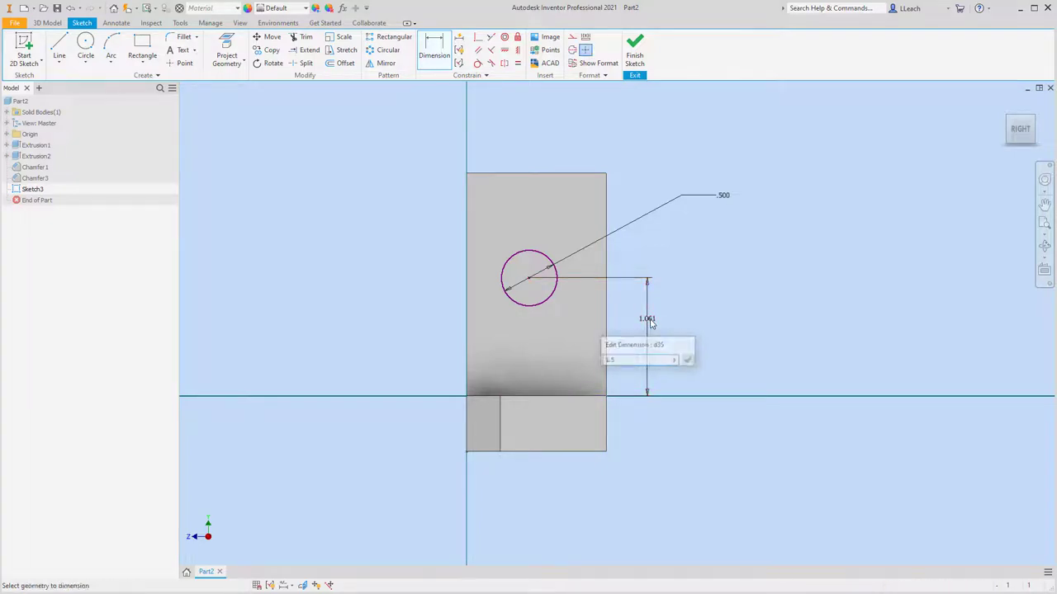
pyautogui.press('Return')
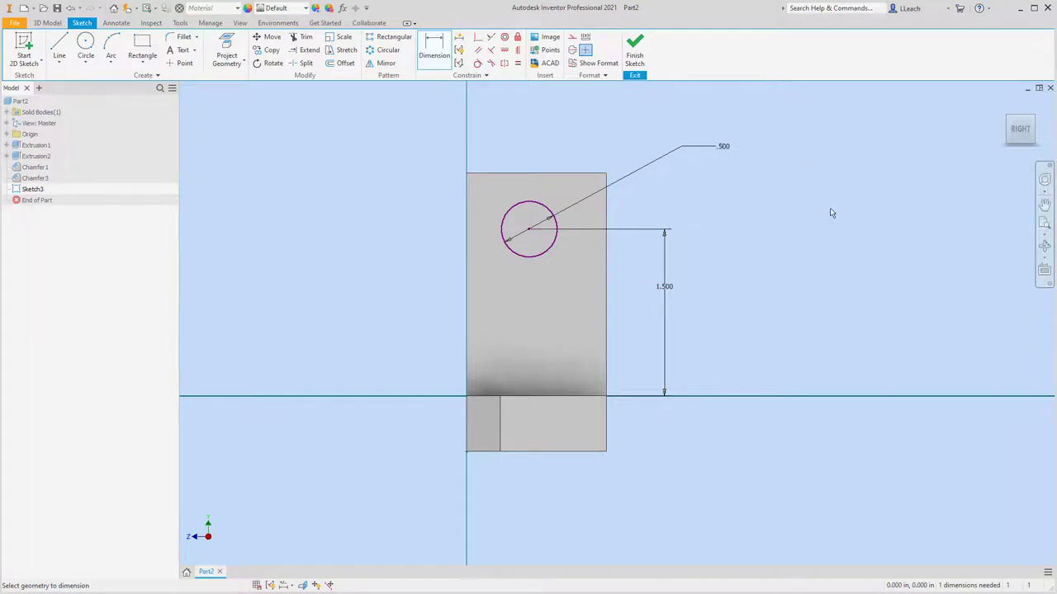
# Dimension the circle's center 0.625 in from the upright's rear vertical edge and finish the sketch.
pyautogui.click(434, 50)
pyautogui.click(554, 238)
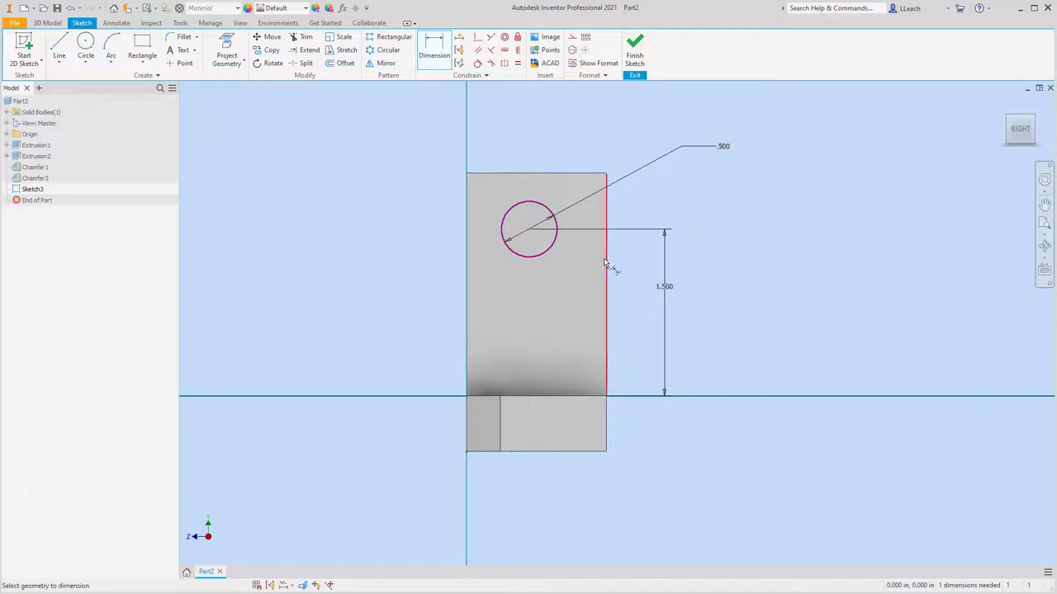
pyautogui.click(606, 266)
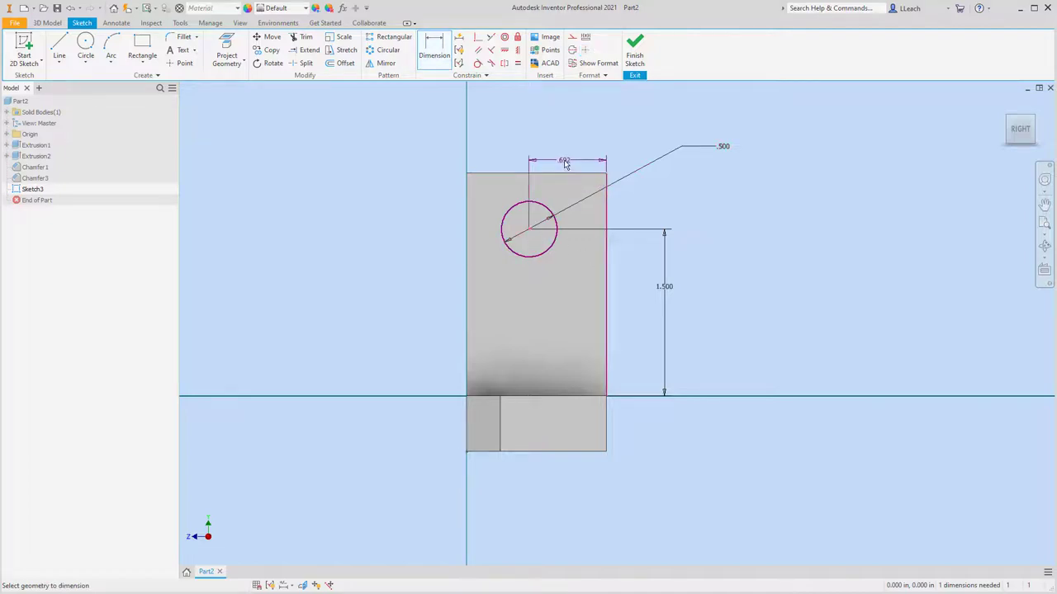
pyautogui.click(566, 158)
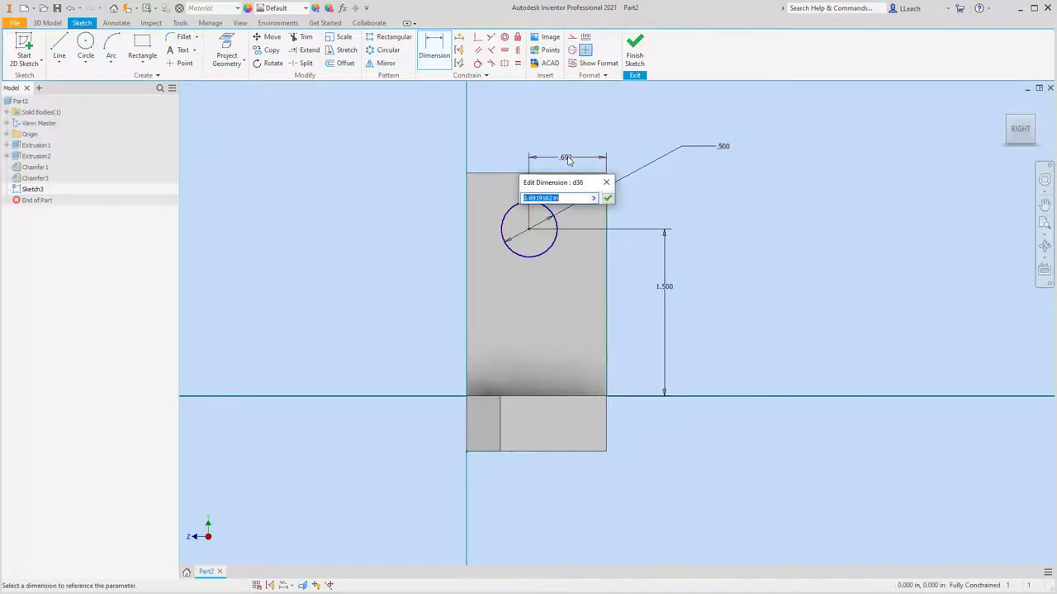
pyautogui.press('BackSpace')
pyautogui.write('.625')
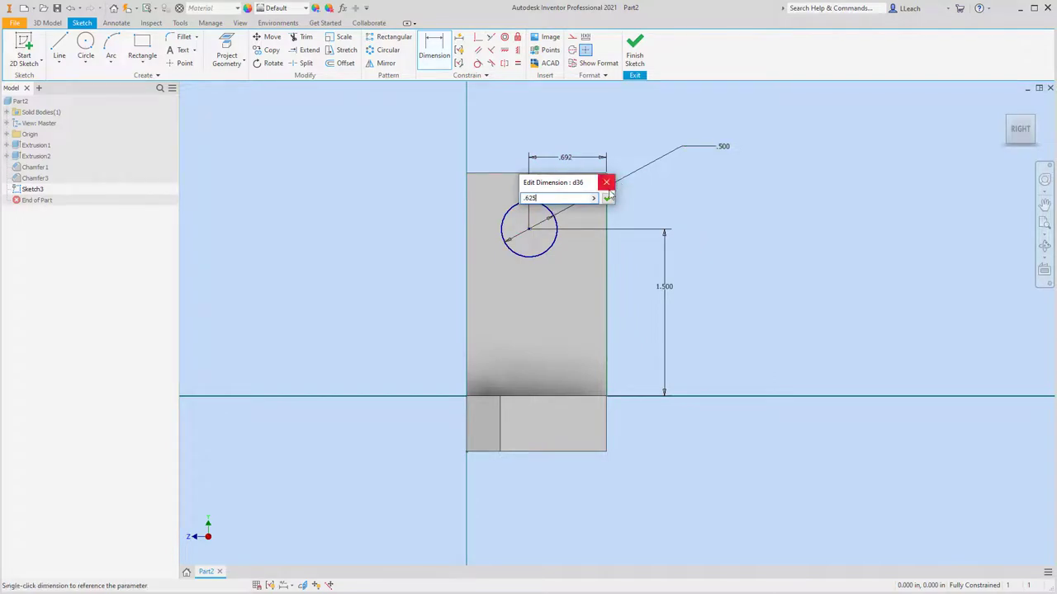
pyautogui.click(606, 198)
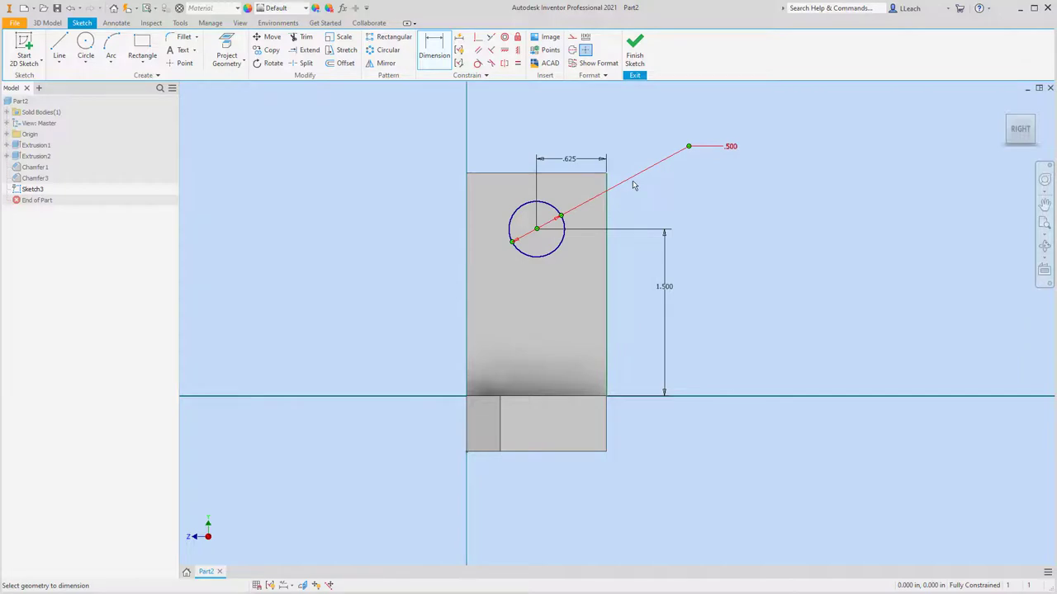
pyautogui.click(640, 51)
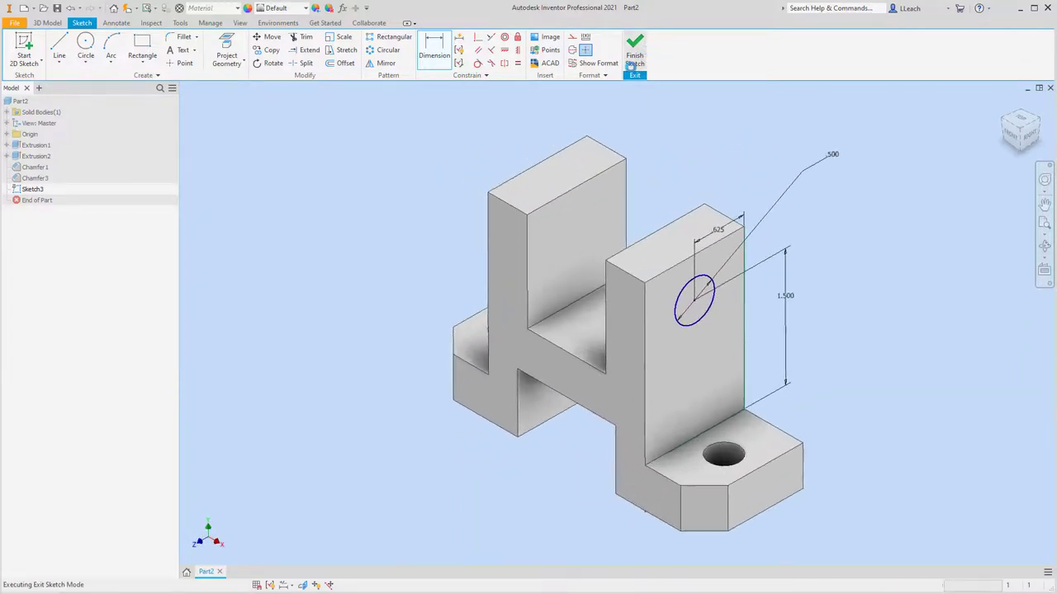
# Extrude the circle as a Through All cut through both uprights.
pyautogui.click(60, 45)
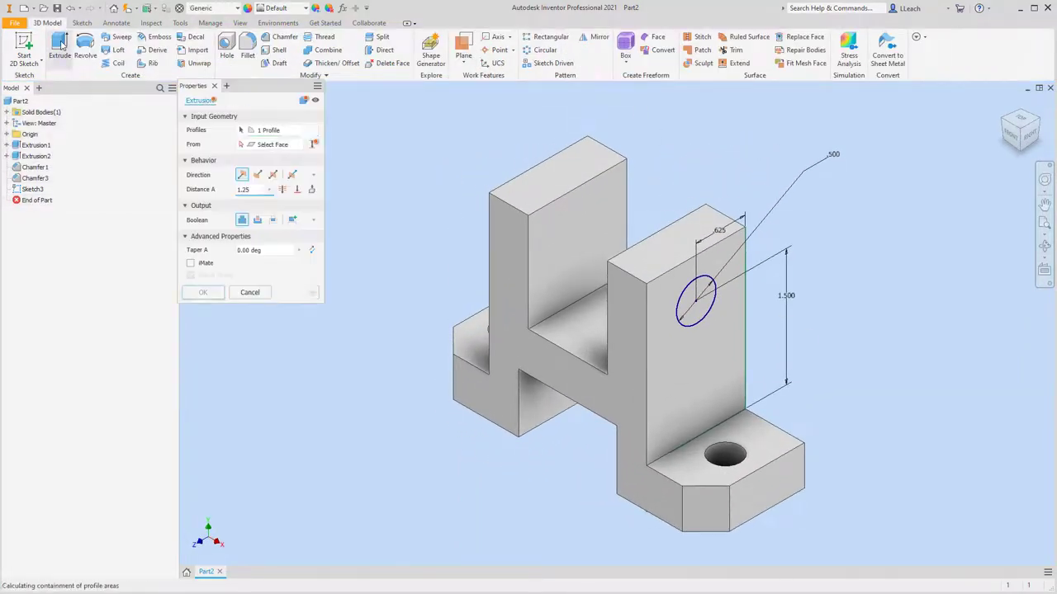
pyautogui.click(257, 220)
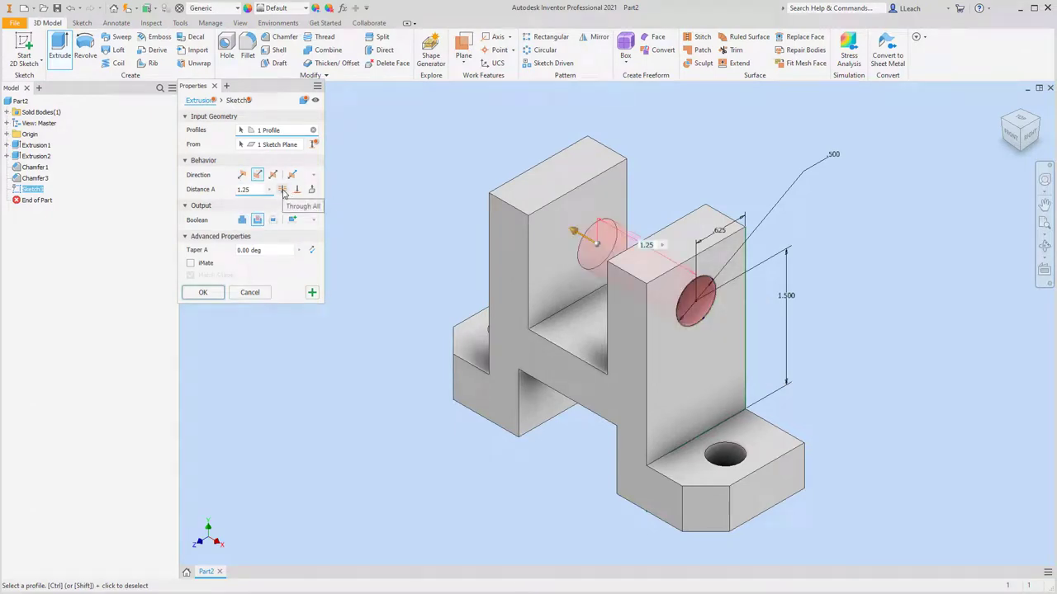
pyautogui.click(283, 190)
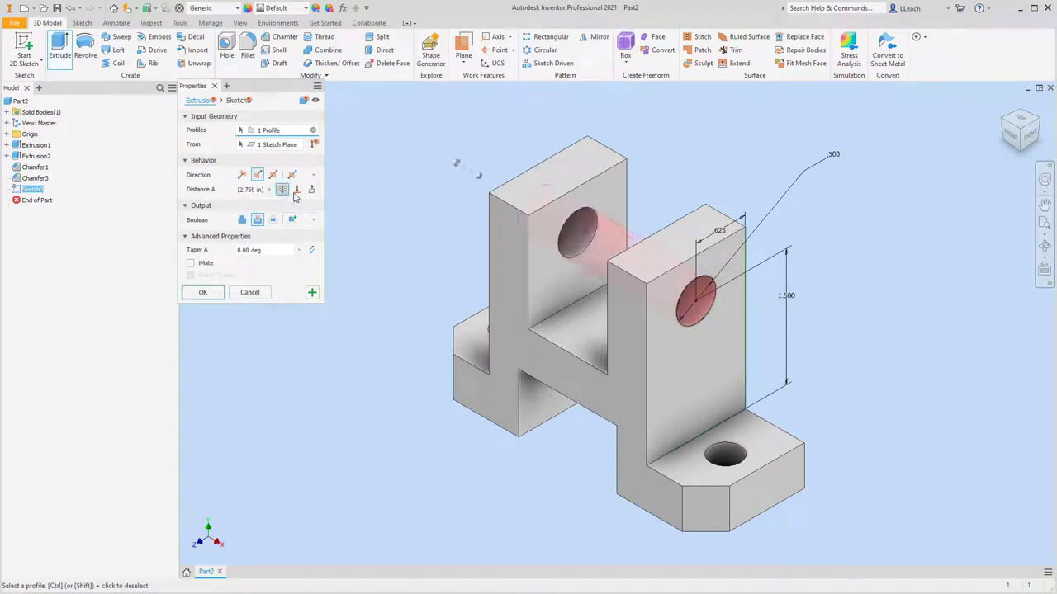
pyautogui.click(203, 293)
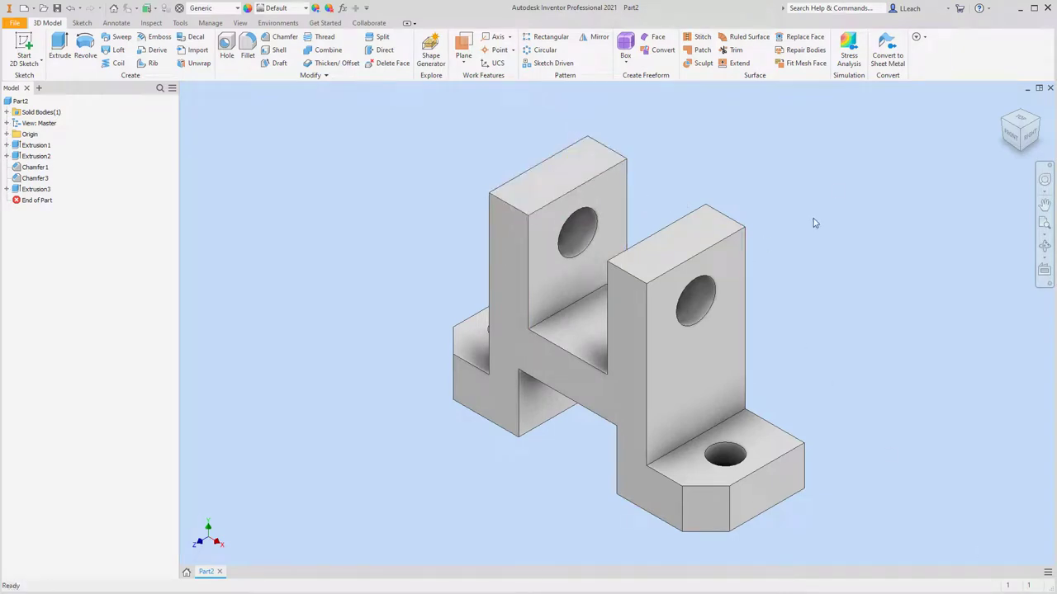
# Start a 2D sketch on the right upright's outer face and project the face's top edge into it.
pyautogui.moveTo(814, 223); pyautogui.dragTo(762, 211, button='middle')
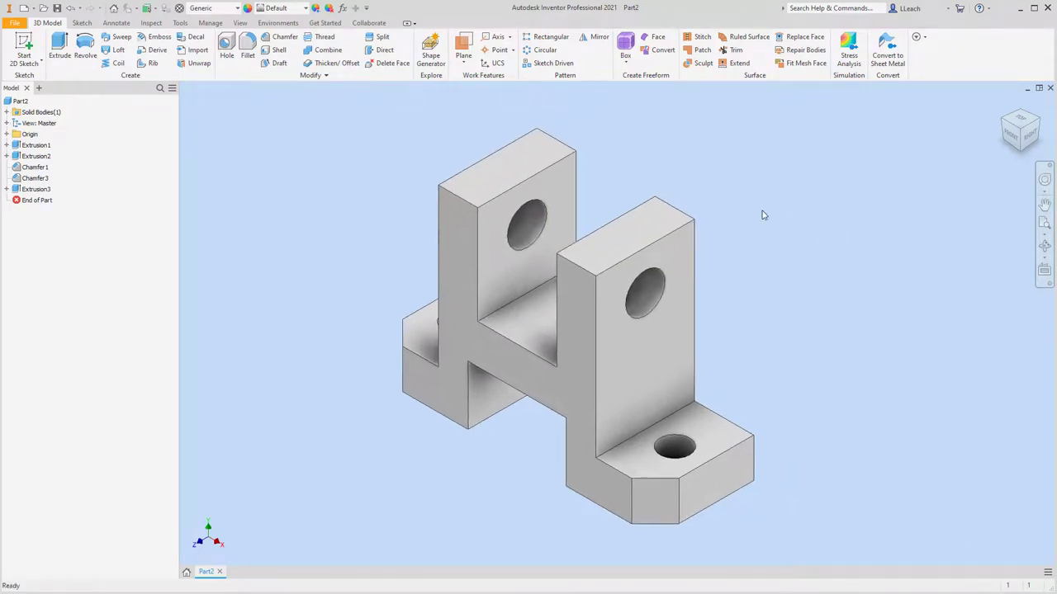
pyautogui.click(24, 68)
pyautogui.click(46, 77)
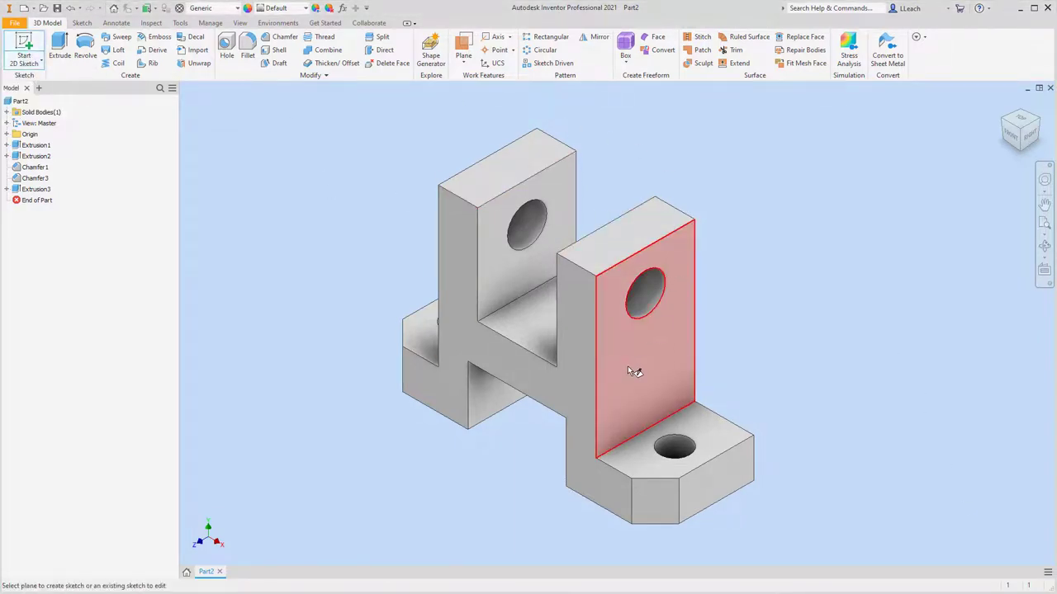
pyautogui.click(641, 354)
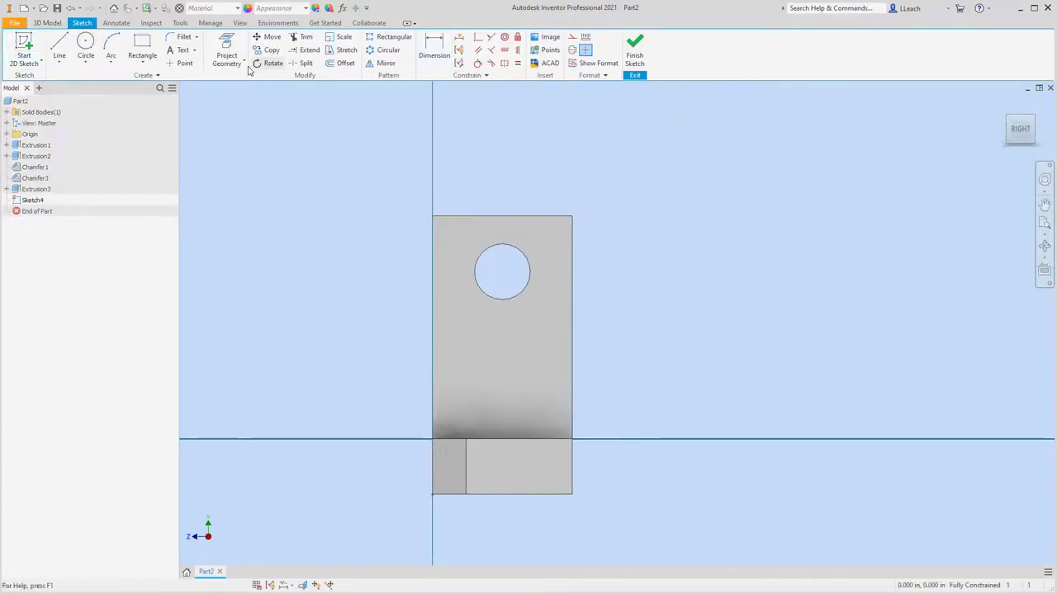
pyautogui.click(226, 46)
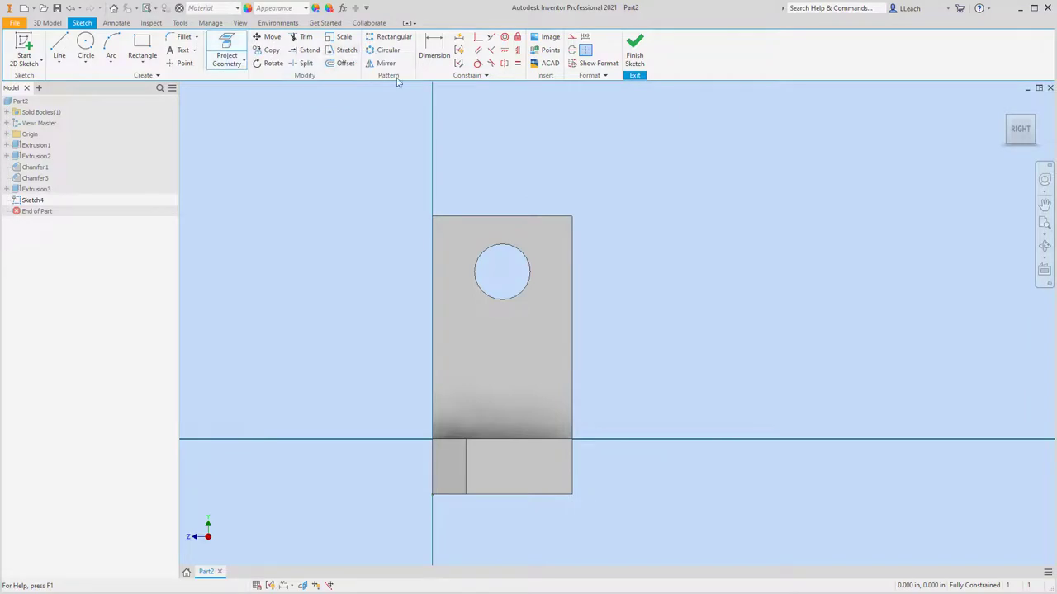
pyautogui.click(499, 217)
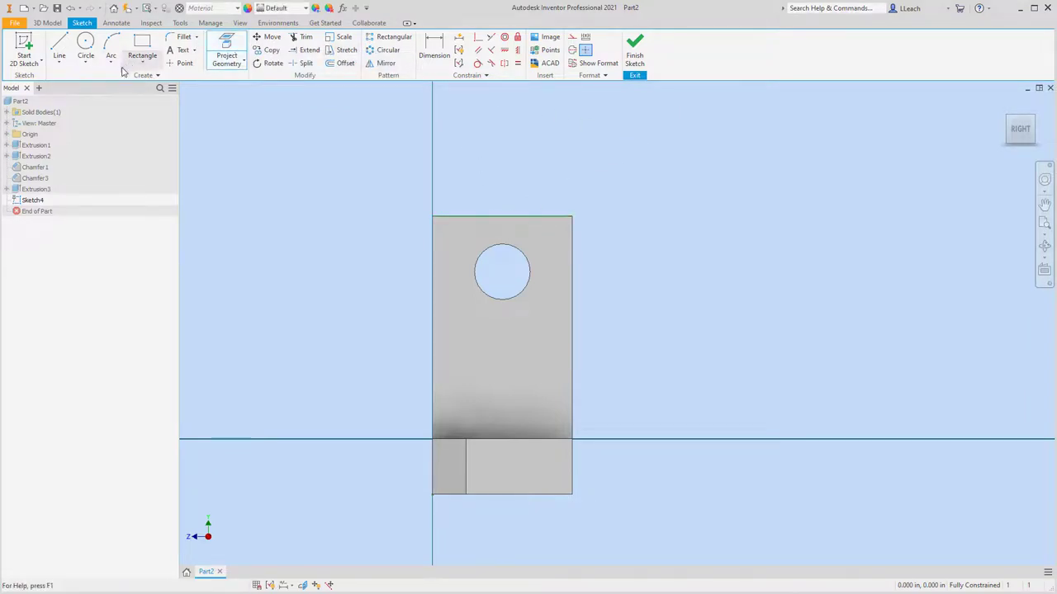
# Draw a center-point circle about 1.40 in in diameter in the empty space behind the upright.
pyautogui.click(85, 62)
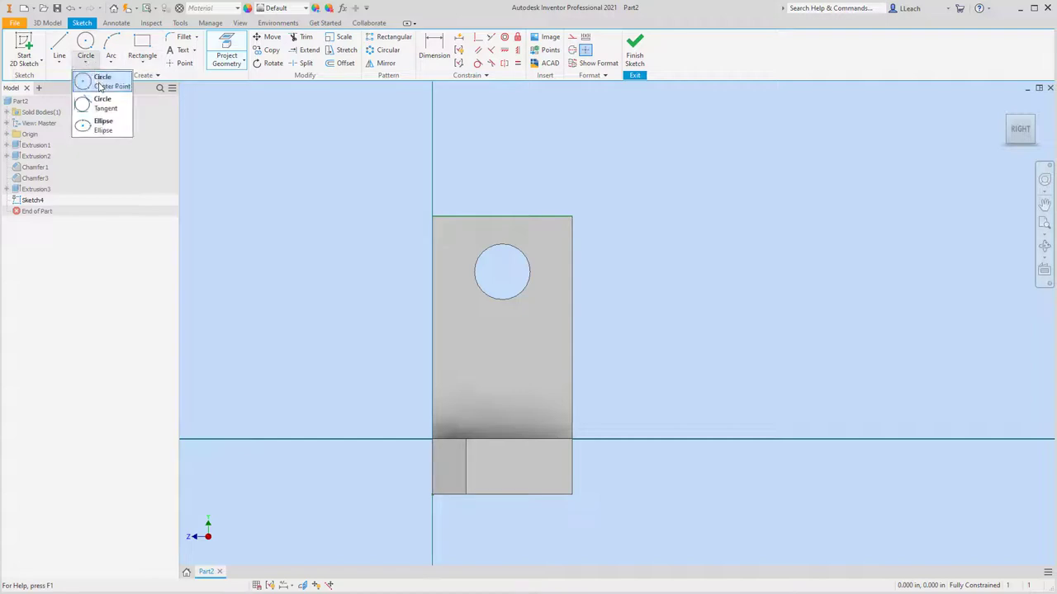
pyautogui.click(100, 83)
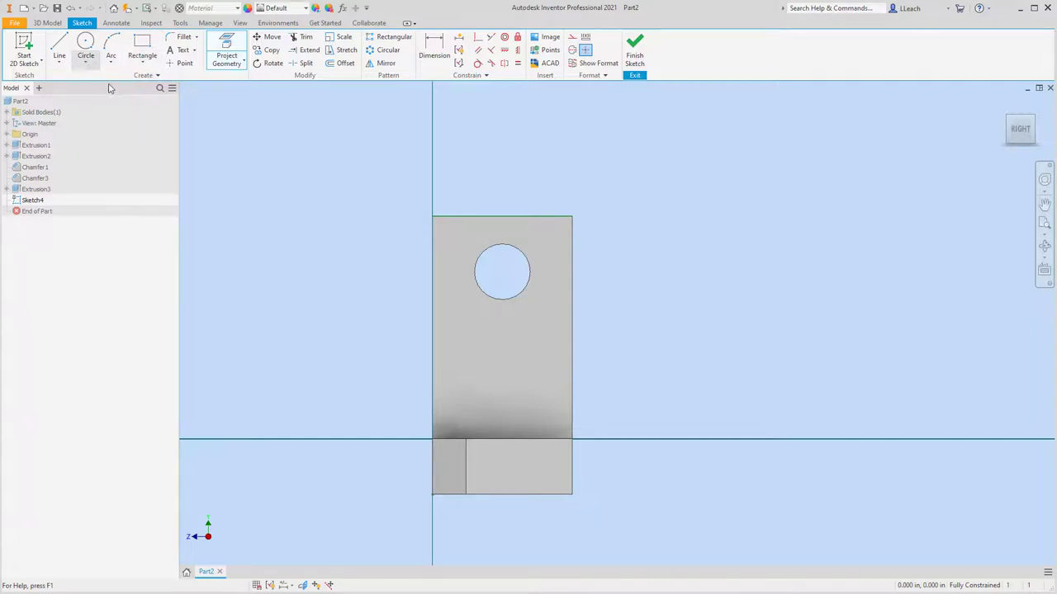
pyautogui.click(794, 256)
pyautogui.click(866, 291)
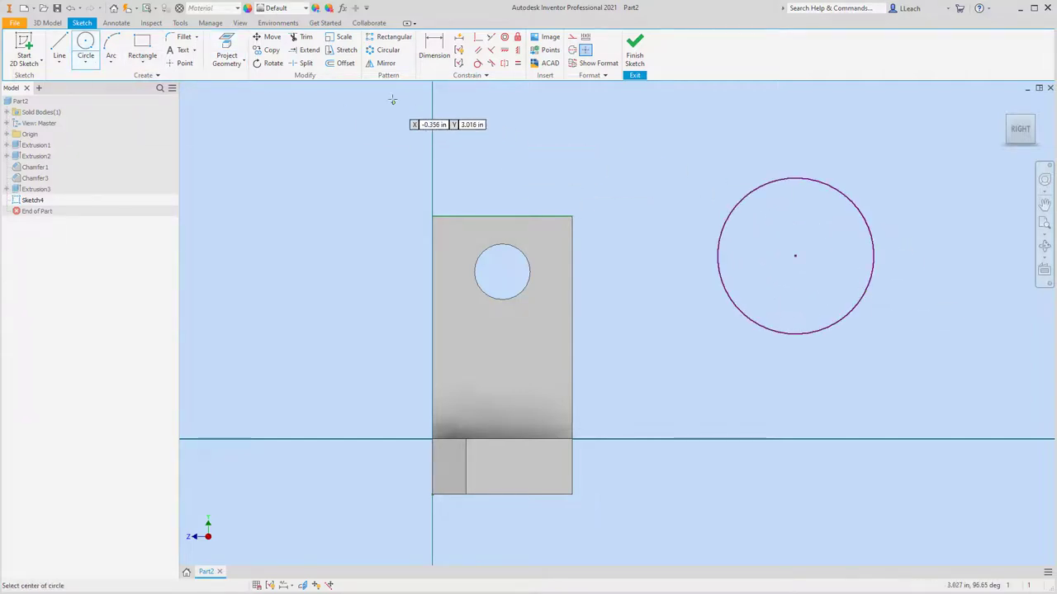
# Dimension the new large circle by radius instead of diameter and set the radius to 1.50 in.
pyautogui.click(436, 51)
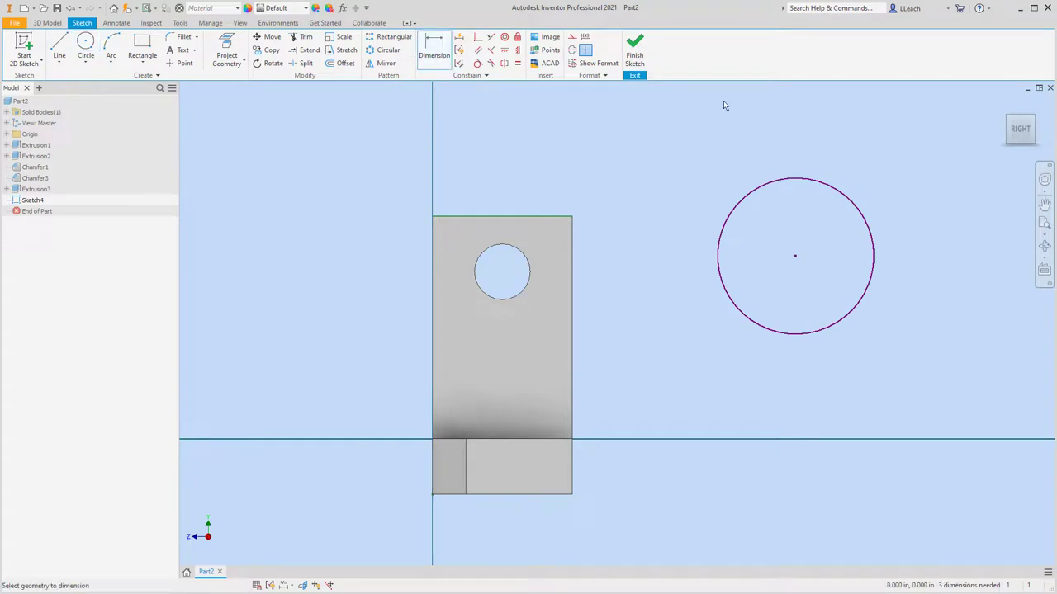
pyautogui.click(819, 185)
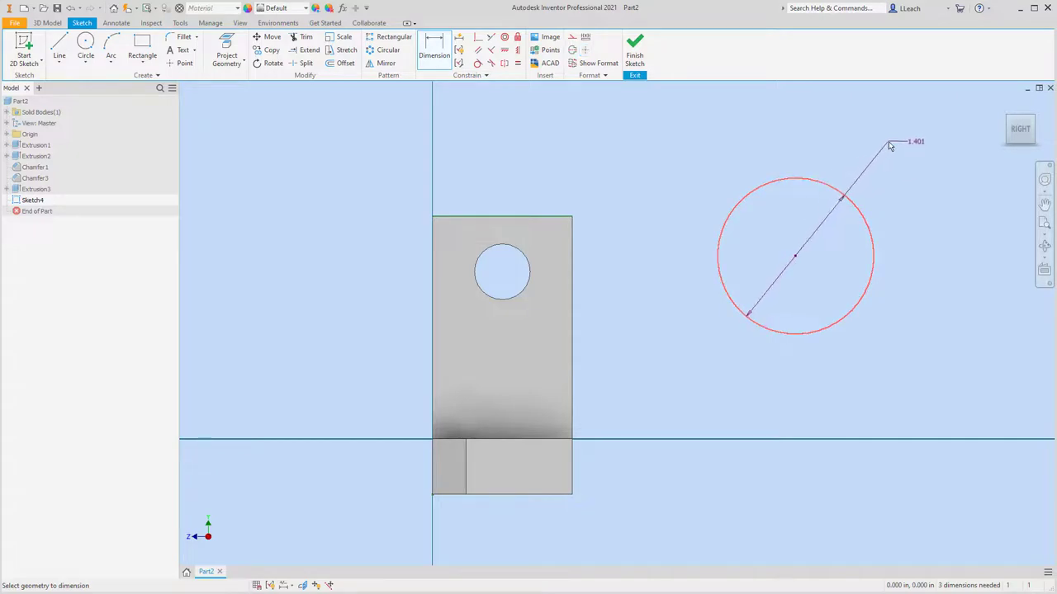
pyautogui.rightClick(896, 151)
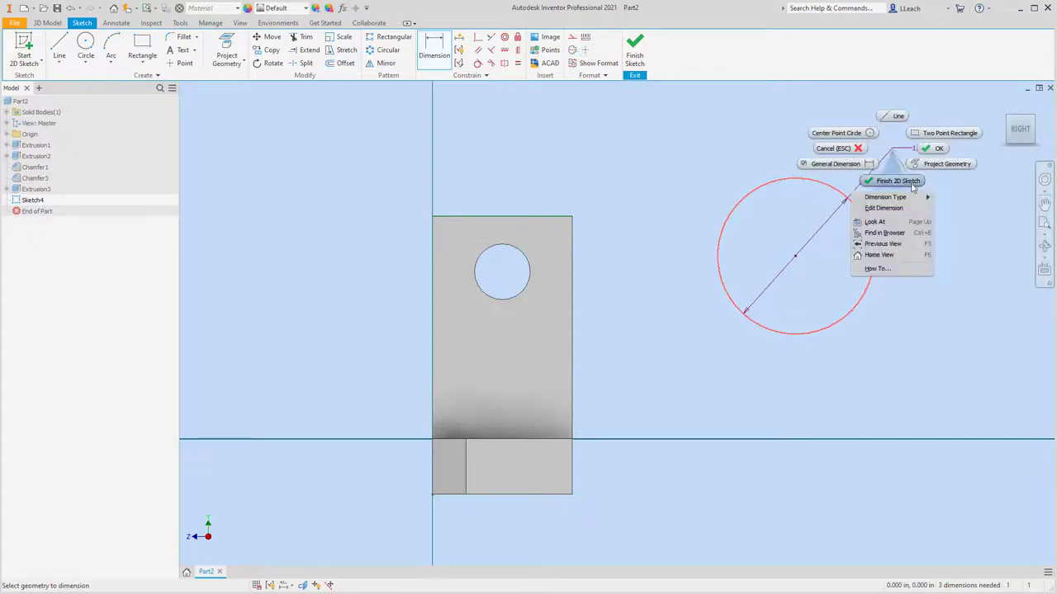
pyautogui.moveTo(905, 199)
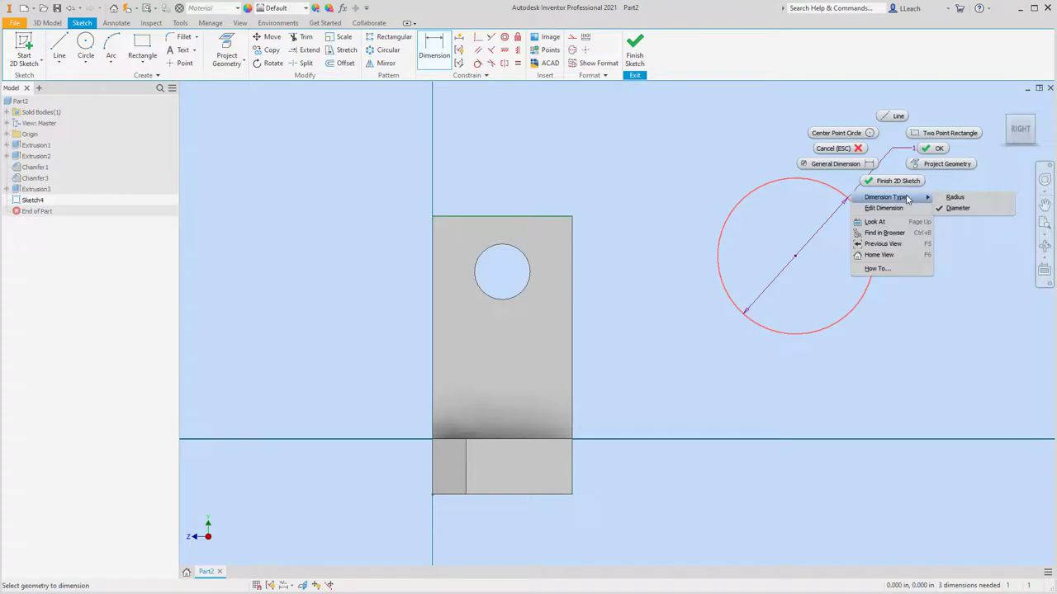
pyautogui.click(953, 200)
pyautogui.click(962, 181)
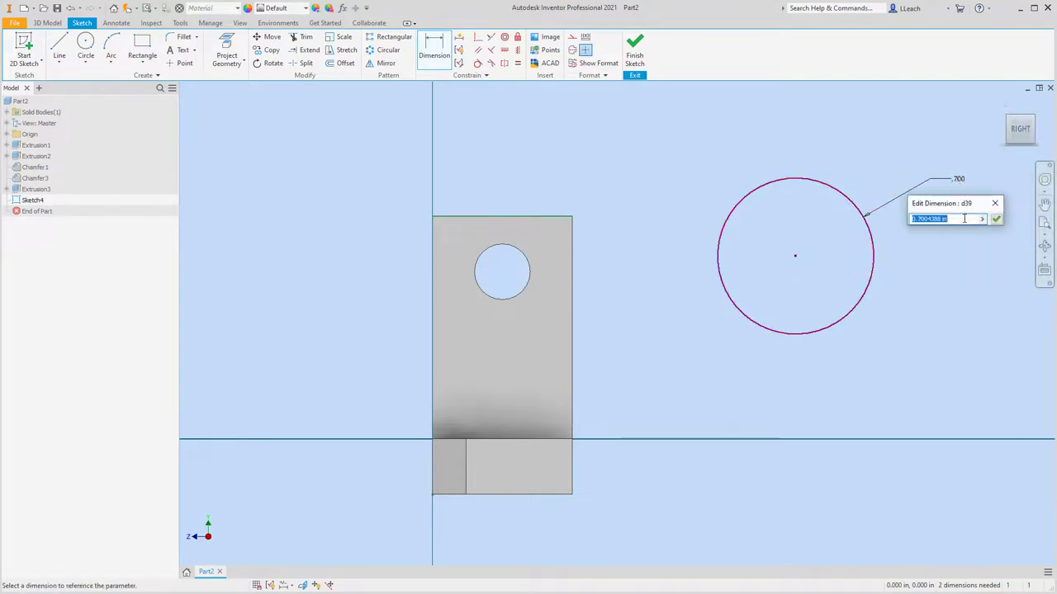
pyautogui.write('1.50')
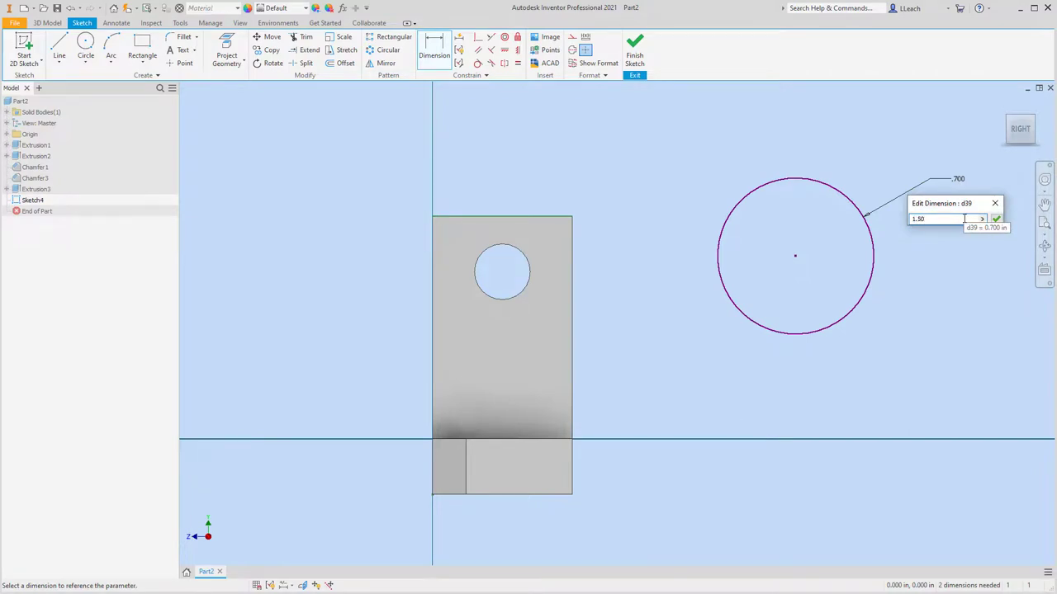
pyautogui.press('Return')
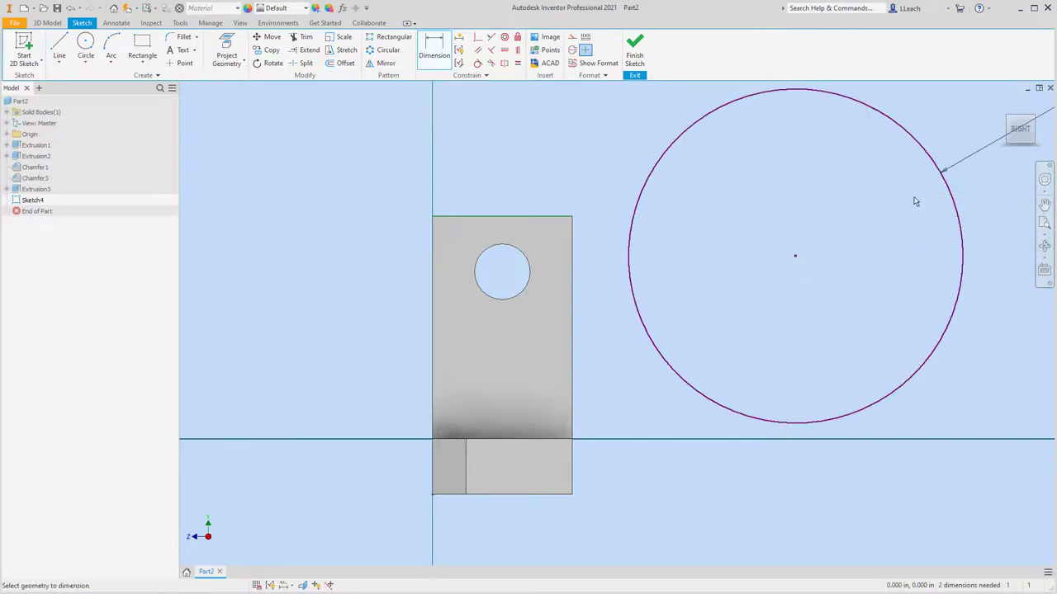
pyautogui.scroll(-3, 837, 202)
pyautogui.moveTo(837, 200); pyautogui.dragTo(772, 244, button='middle')
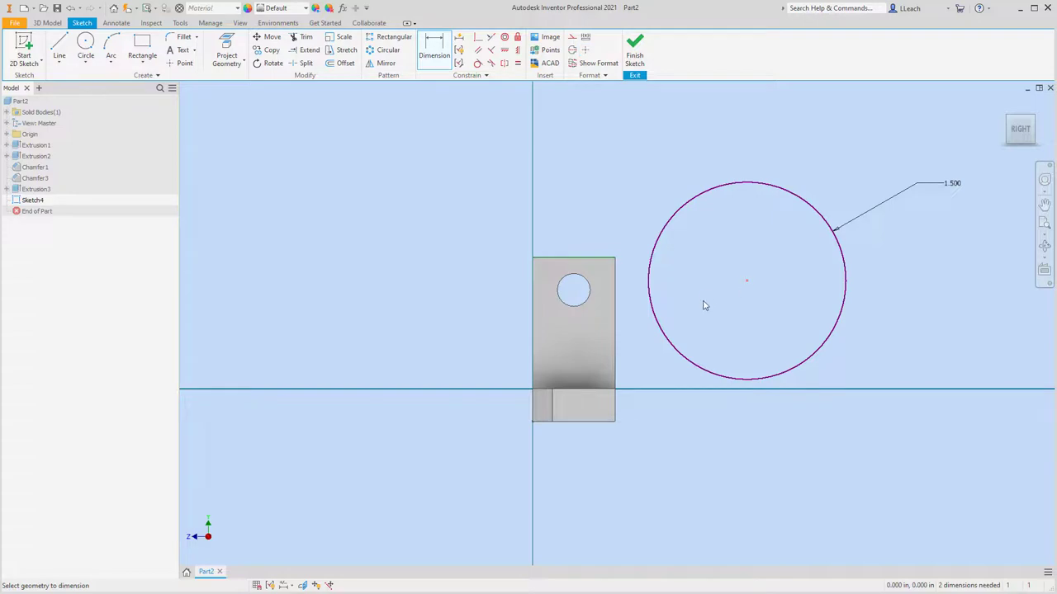
# Move the 1.50 in radius circle onto the upright and make it tangent to the face's projected top edge.
pyautogui.press('Escape')
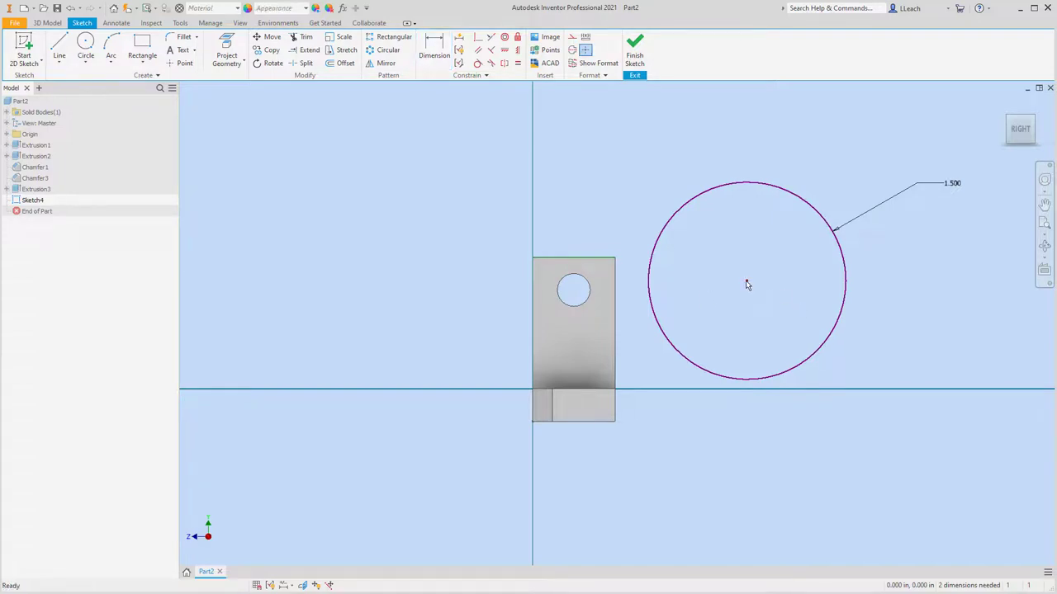
pyautogui.moveTo(746, 285); pyautogui.dragTo(574, 361)
pyautogui.scroll(-3, 616, 220)
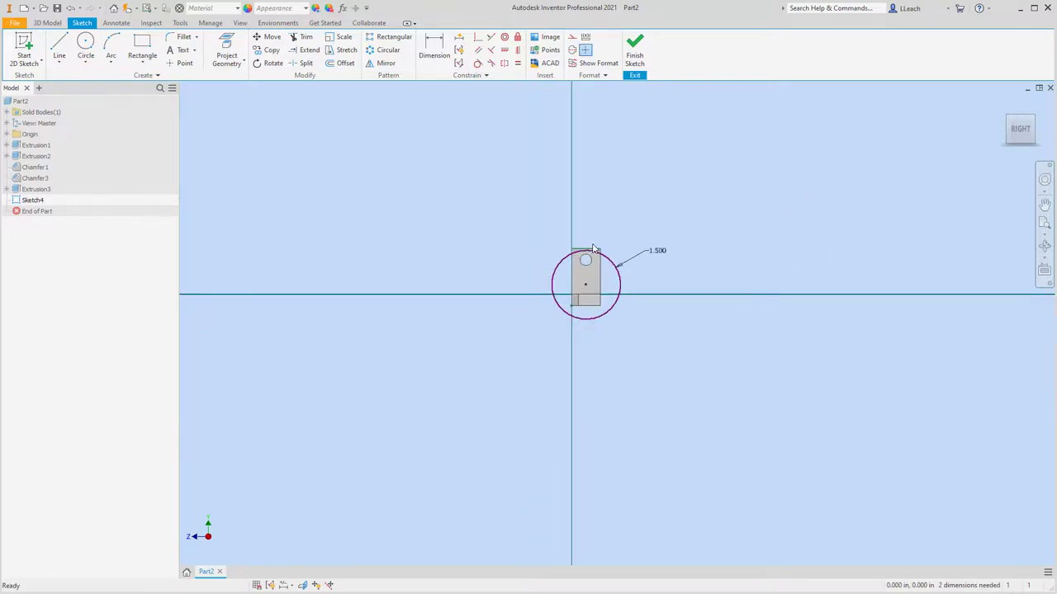
pyautogui.scroll(5, 591, 248)
pyautogui.scroll(-2, 583, 207)
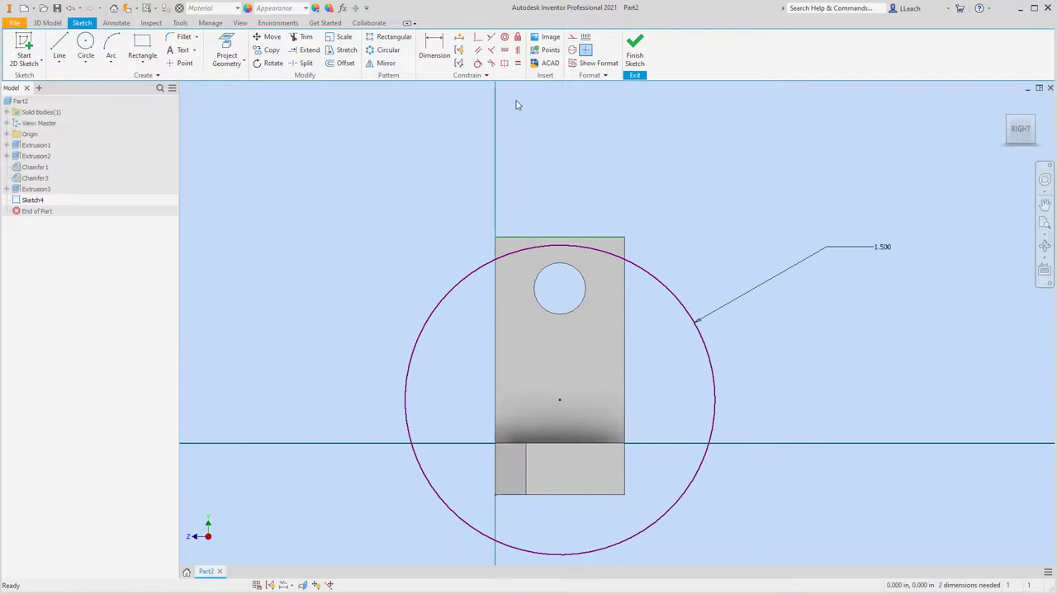
pyautogui.click(476, 65)
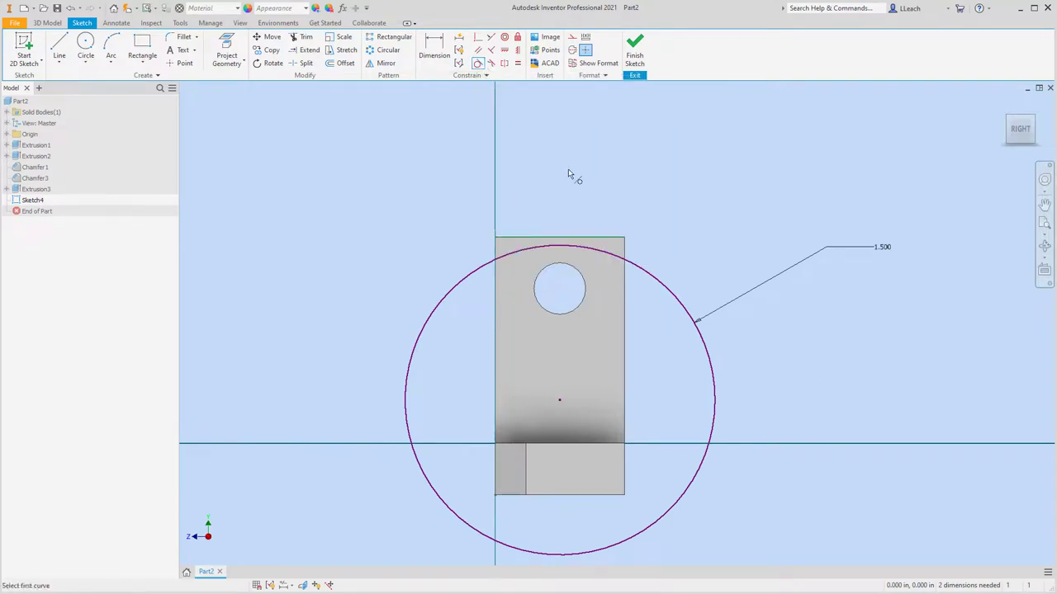
pyautogui.click(558, 239)
pyautogui.click(559, 249)
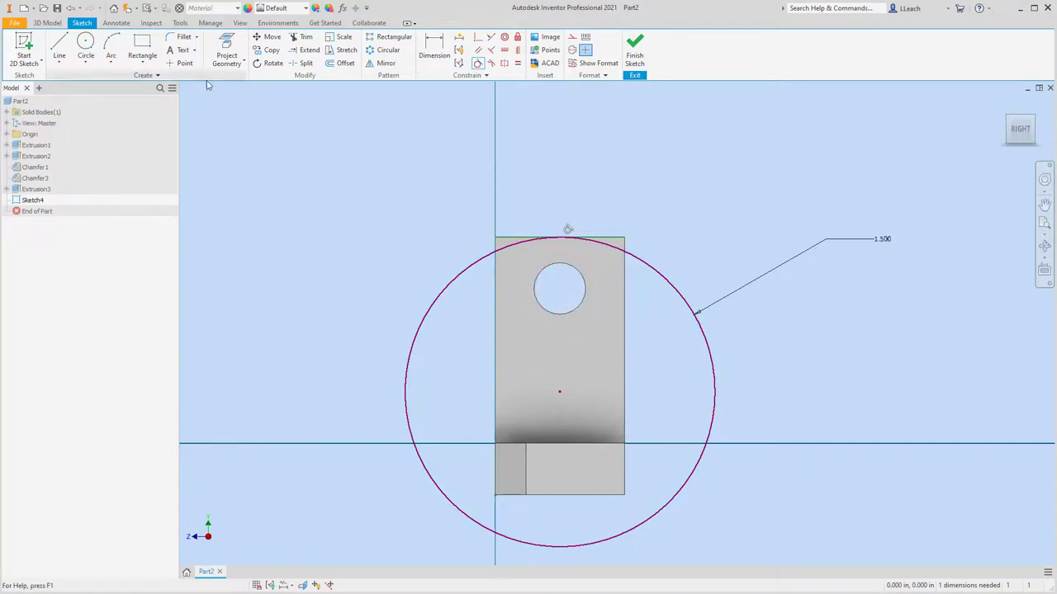
# Project the upright's hole edge into the sketch and constrain the large circle's center vertically in line with the hole's center.
pyautogui.click(437, 50)
pyautogui.press('Escape')
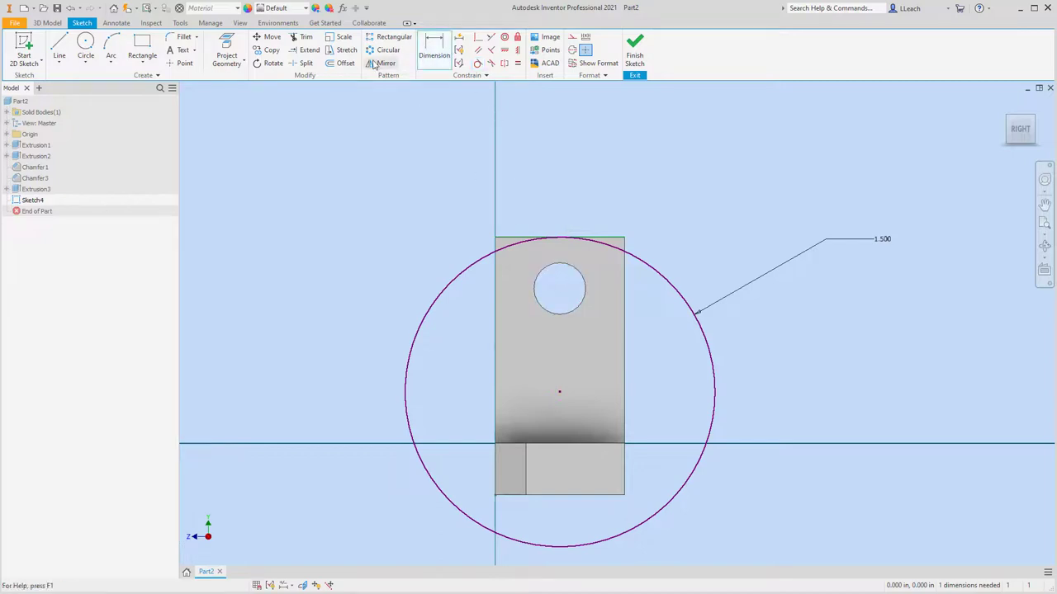
pyautogui.click(227, 47)
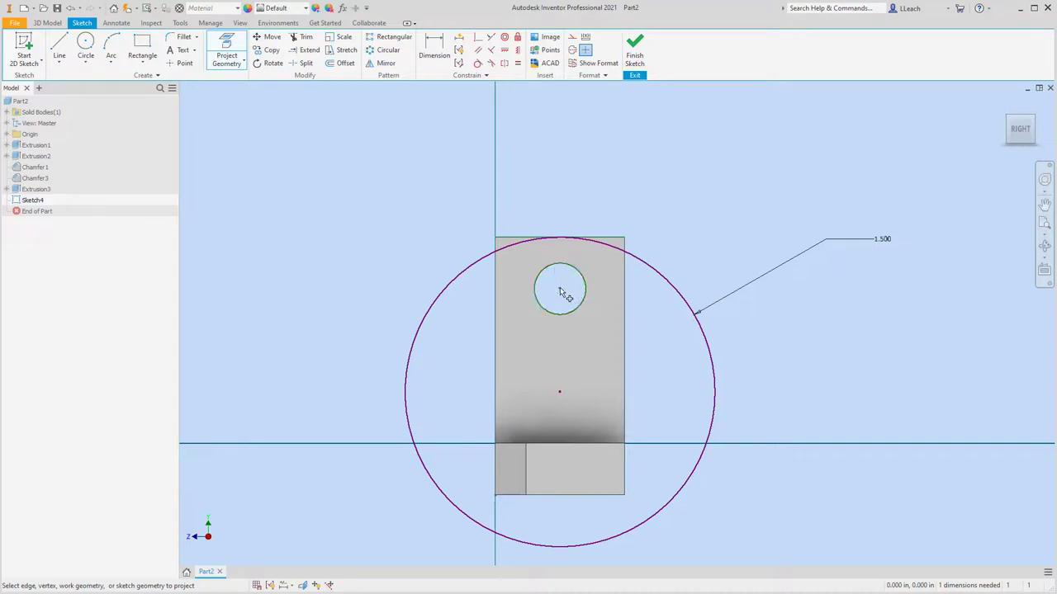
pyautogui.click(578, 307)
pyautogui.press('d')
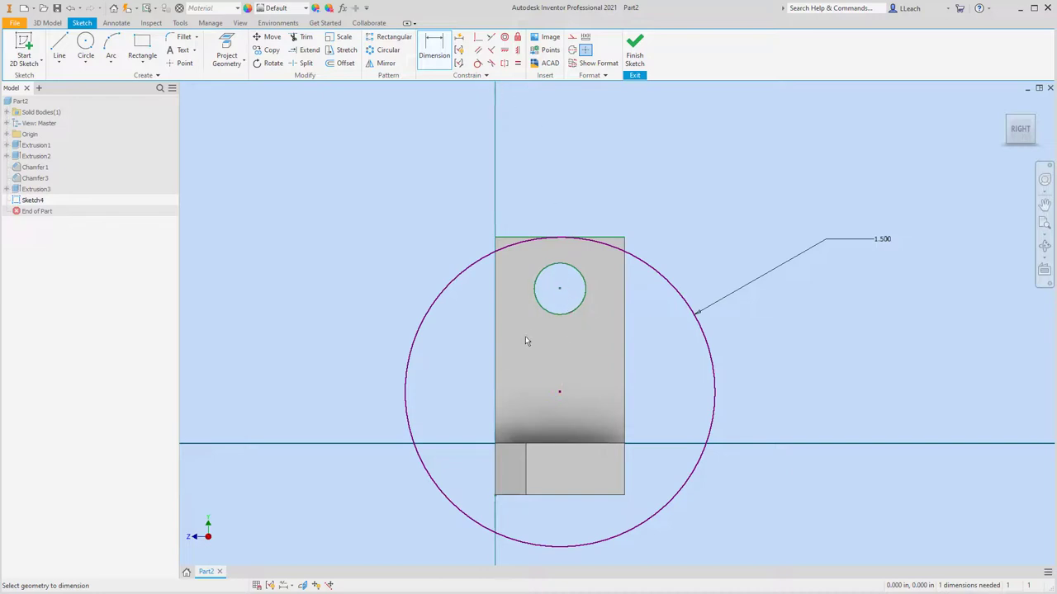
pyautogui.click(504, 51)
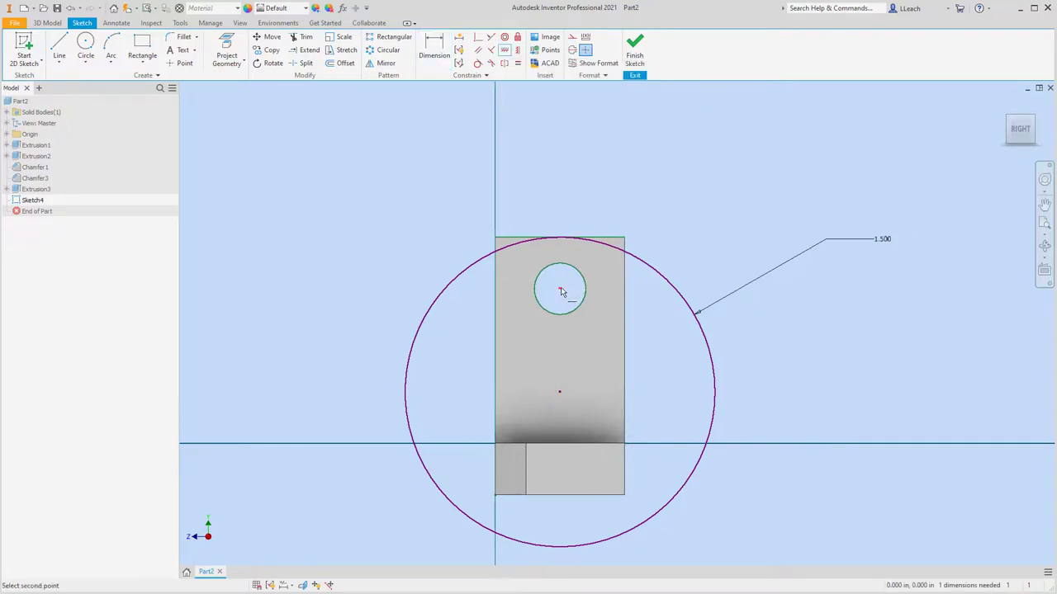
pyautogui.click(519, 50)
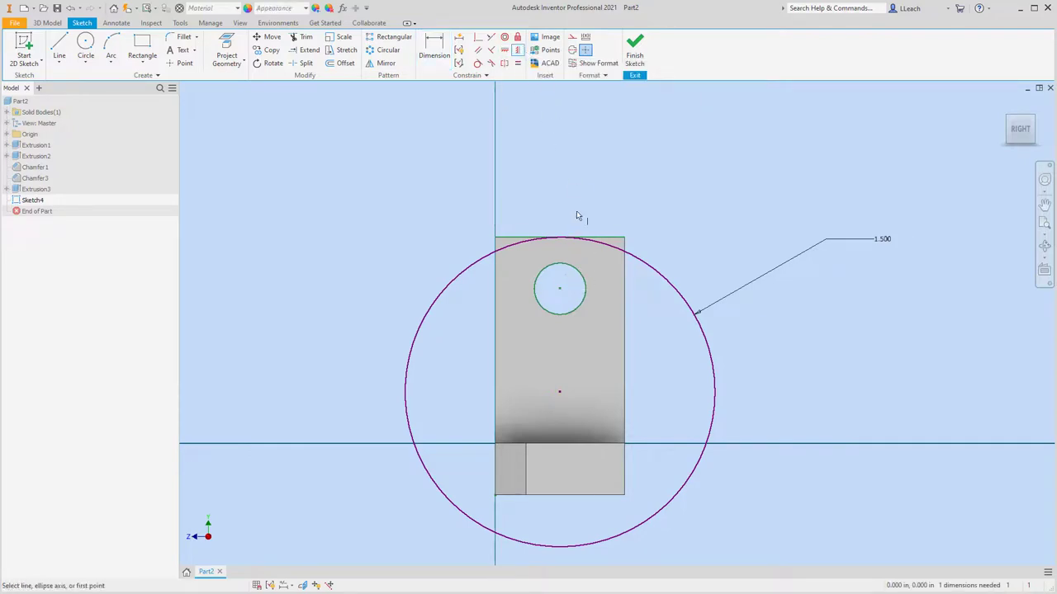
pyautogui.click(561, 291)
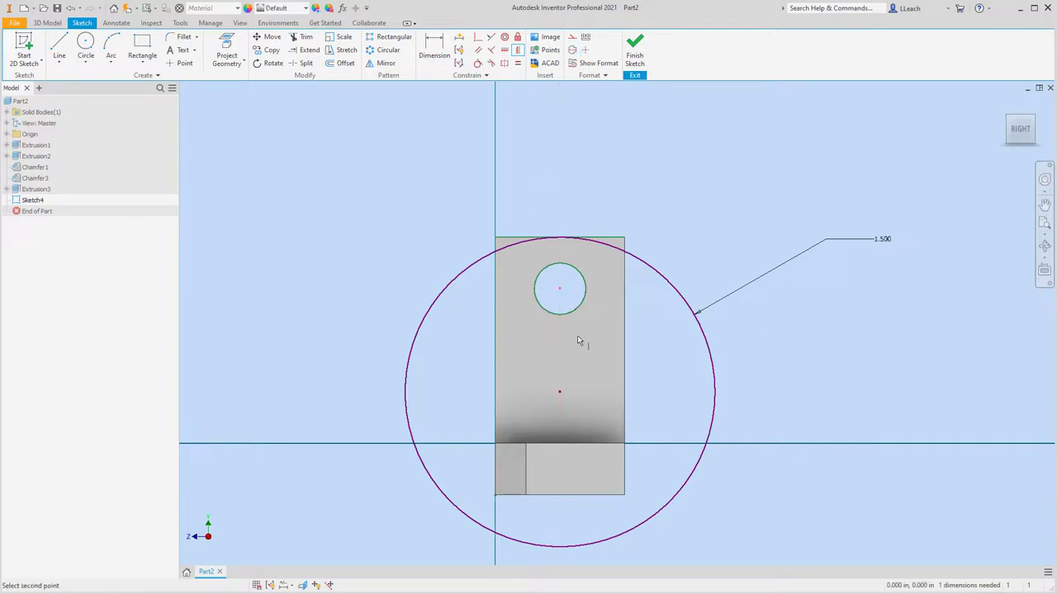
pyautogui.click(559, 392)
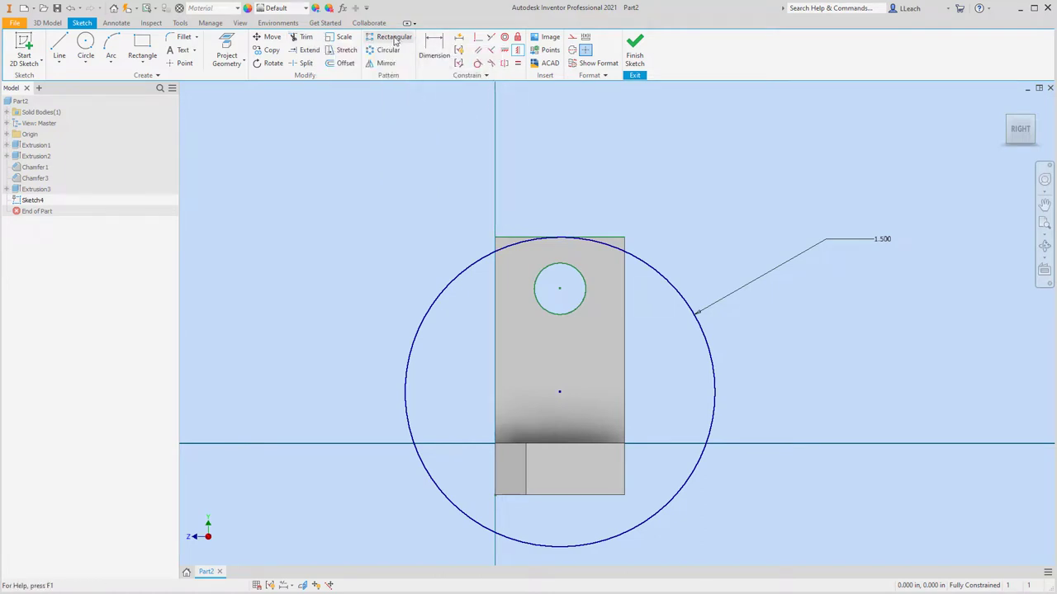
pyautogui.click(302, 36)
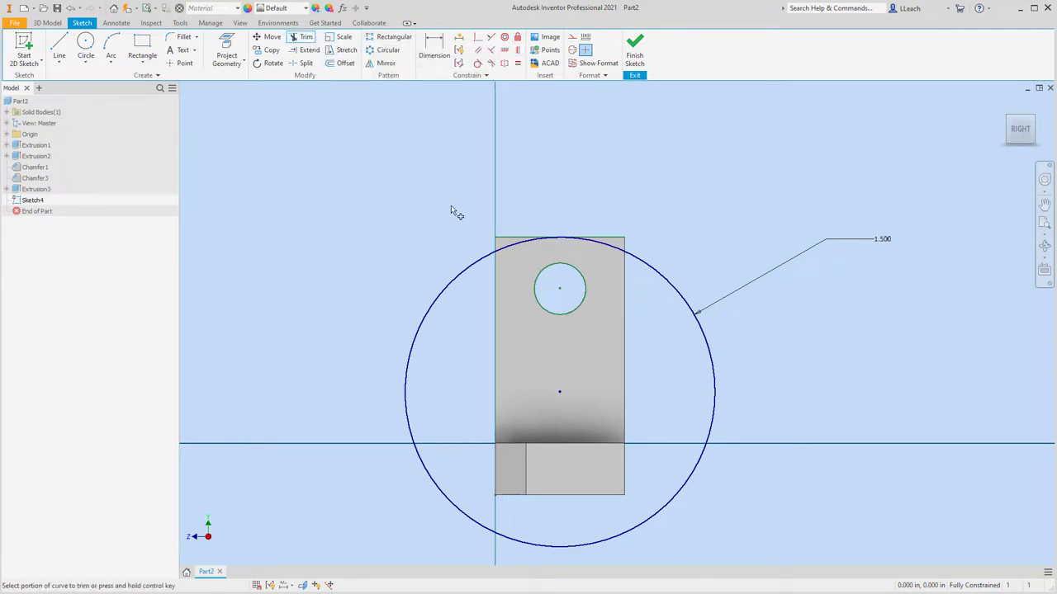
pyautogui.click(462, 278)
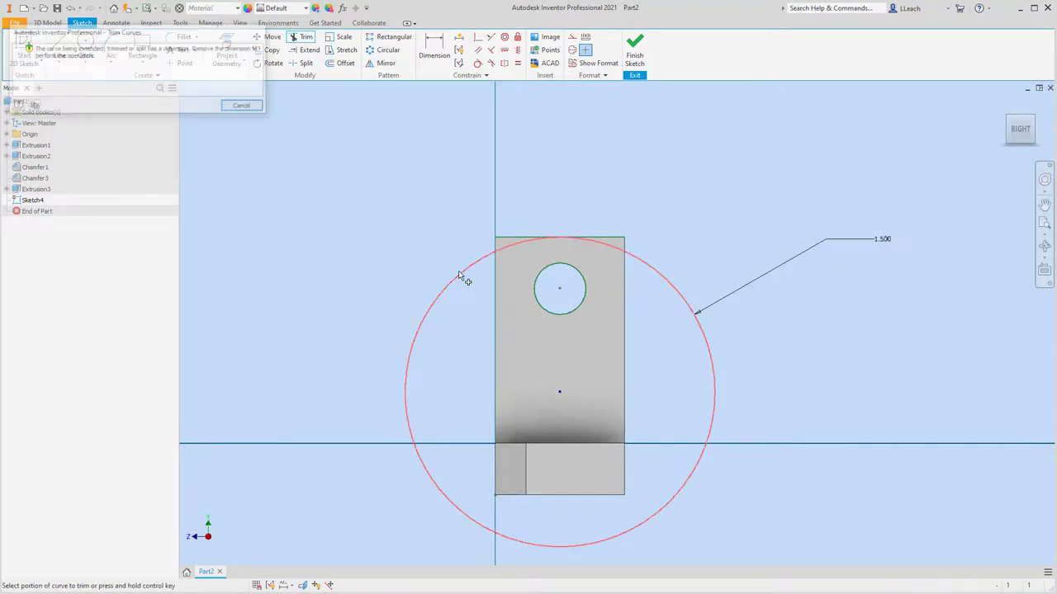
pyautogui.click(255, 107)
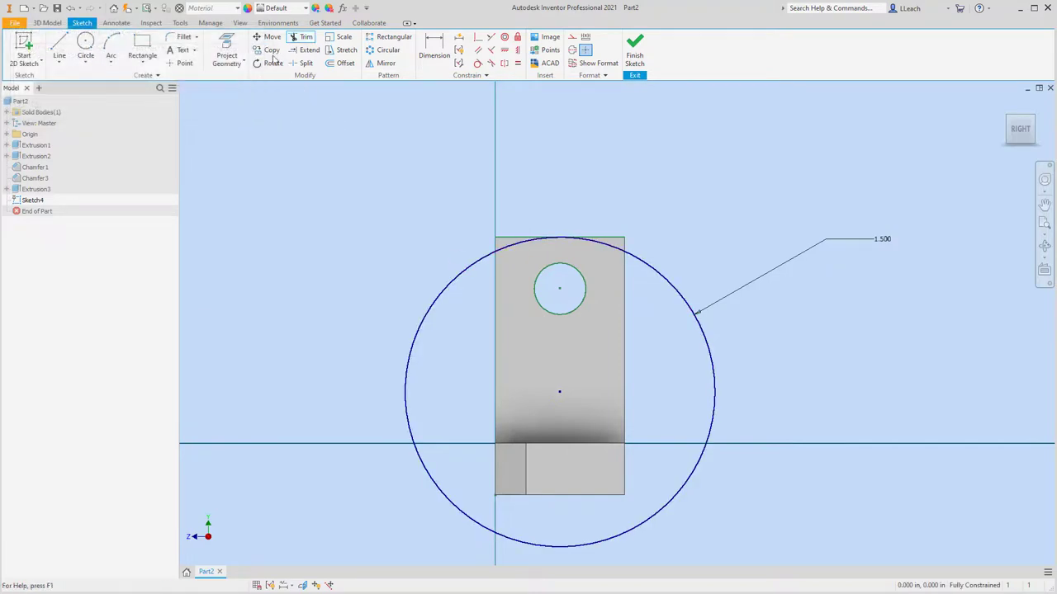
# Project both vertical side edges of the upright's outer face into the sketch.
pyautogui.click(227, 50)
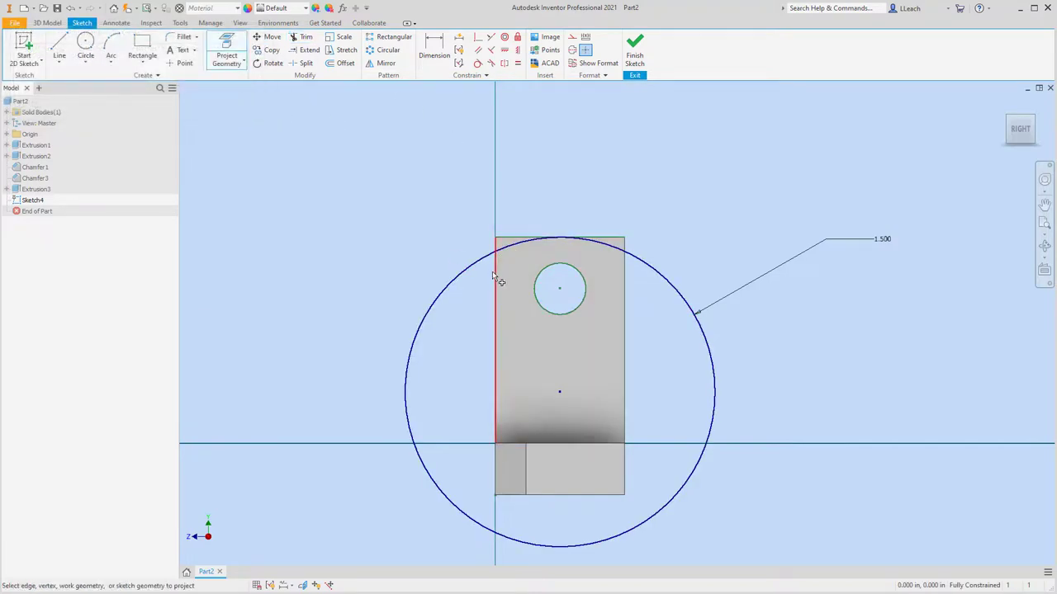
pyautogui.click(617, 274)
pyautogui.press('Escape')
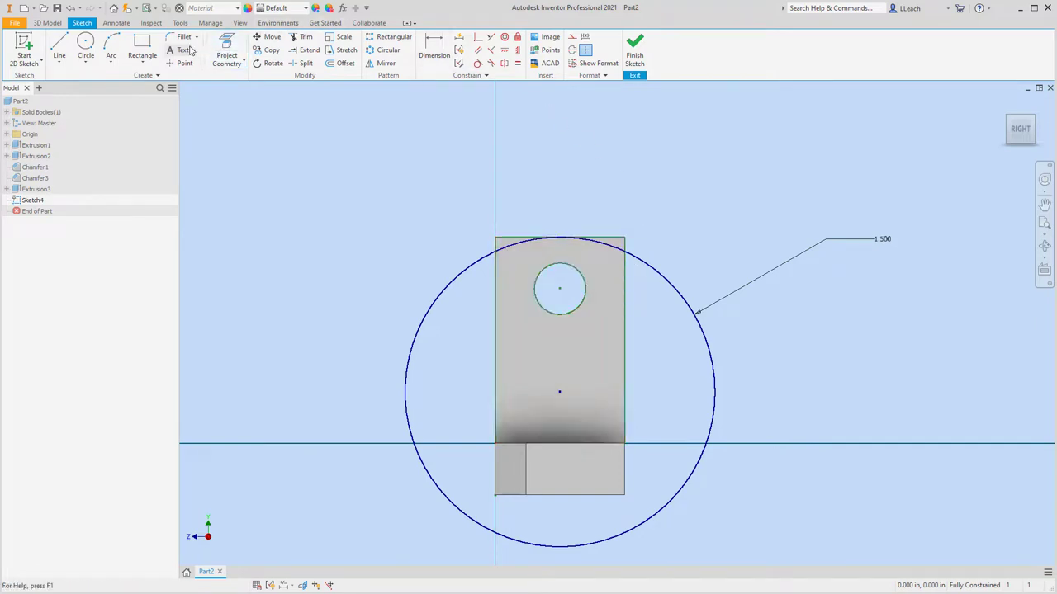
# Trim the large circle down to the arc between the upright's projected side edges and finish the sketch.
pyautogui.click(302, 37)
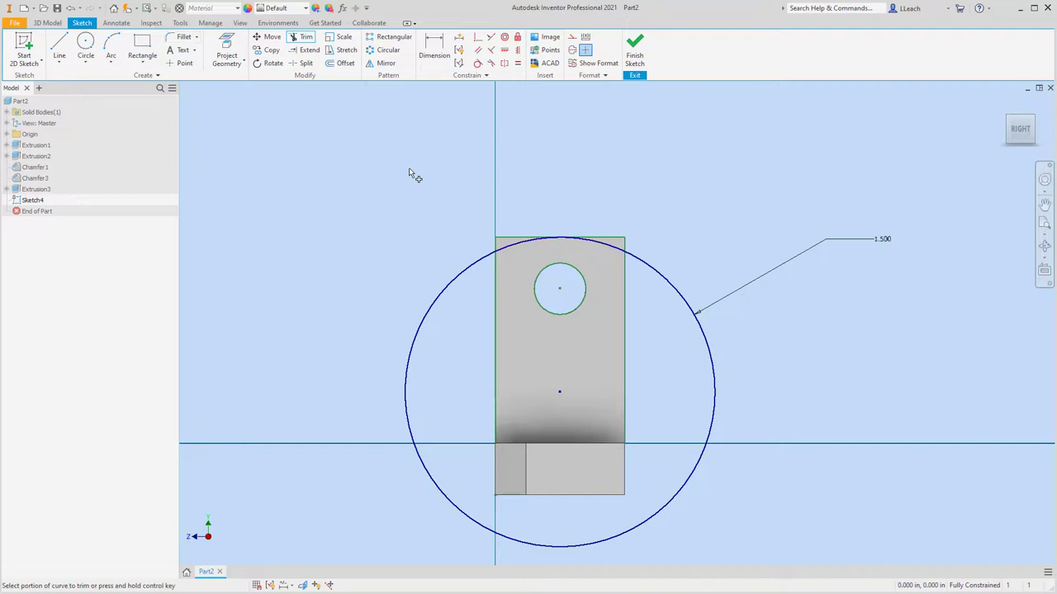
pyautogui.click(449, 282)
pyautogui.press('Escape')
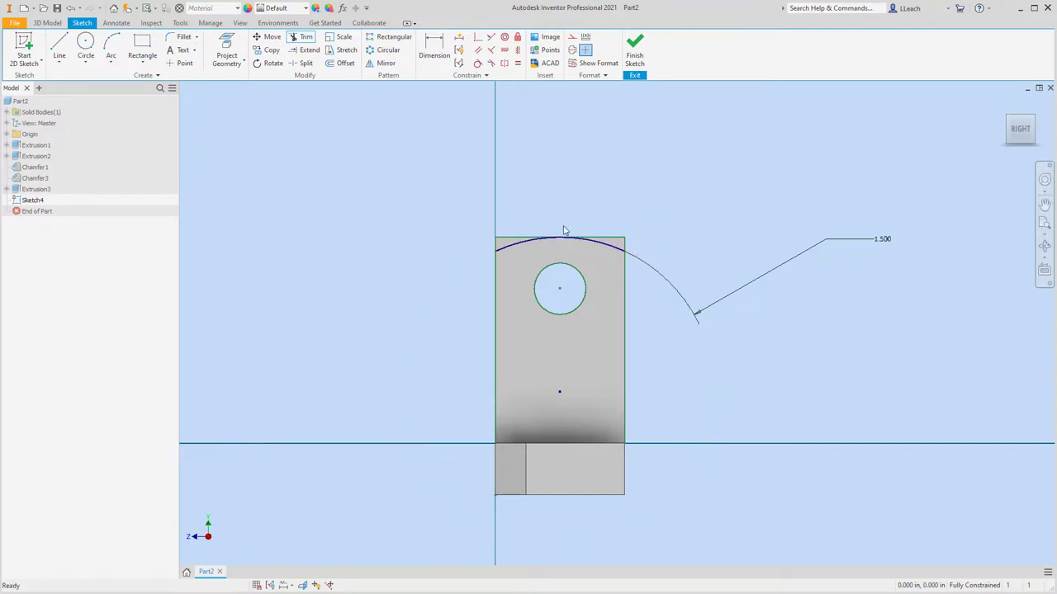
pyautogui.scroll(5, 563, 228)
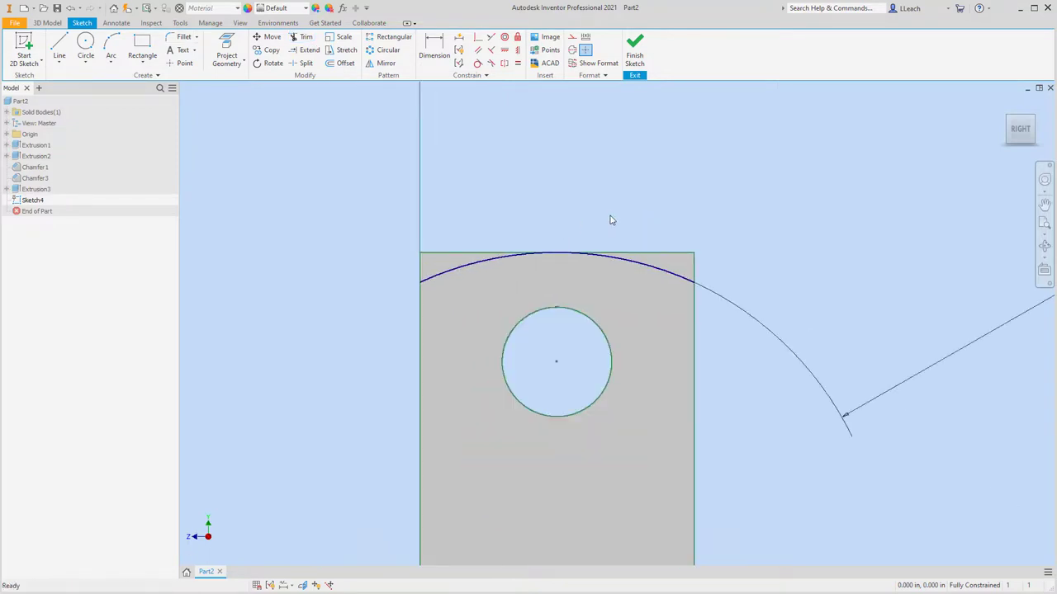
pyautogui.click(638, 49)
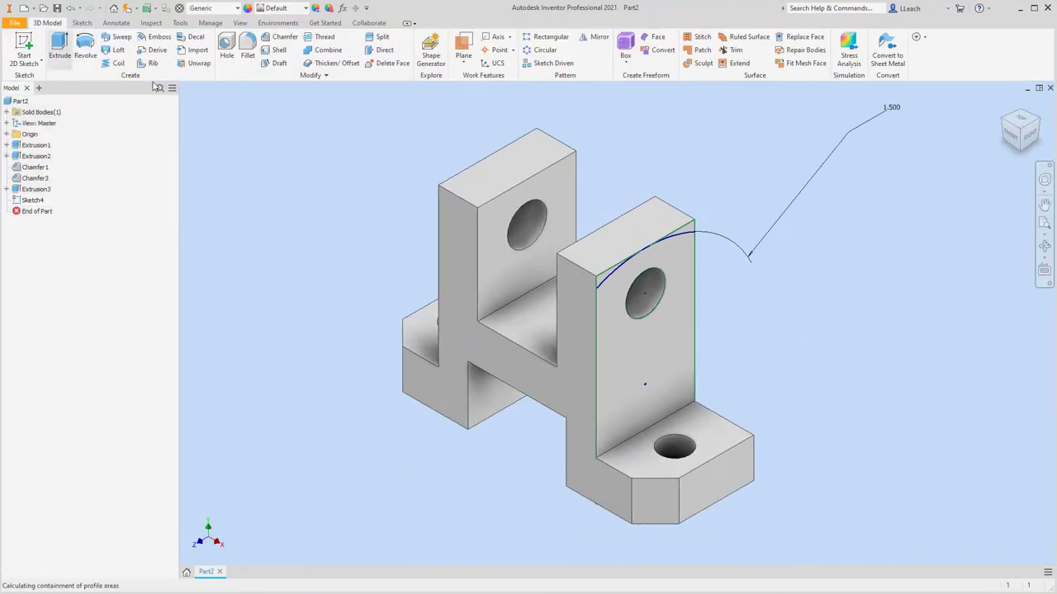
# Extrude the two corner profiles above the arc as a Through All cut across the tops of both uprights.
pyautogui.click(60, 54)
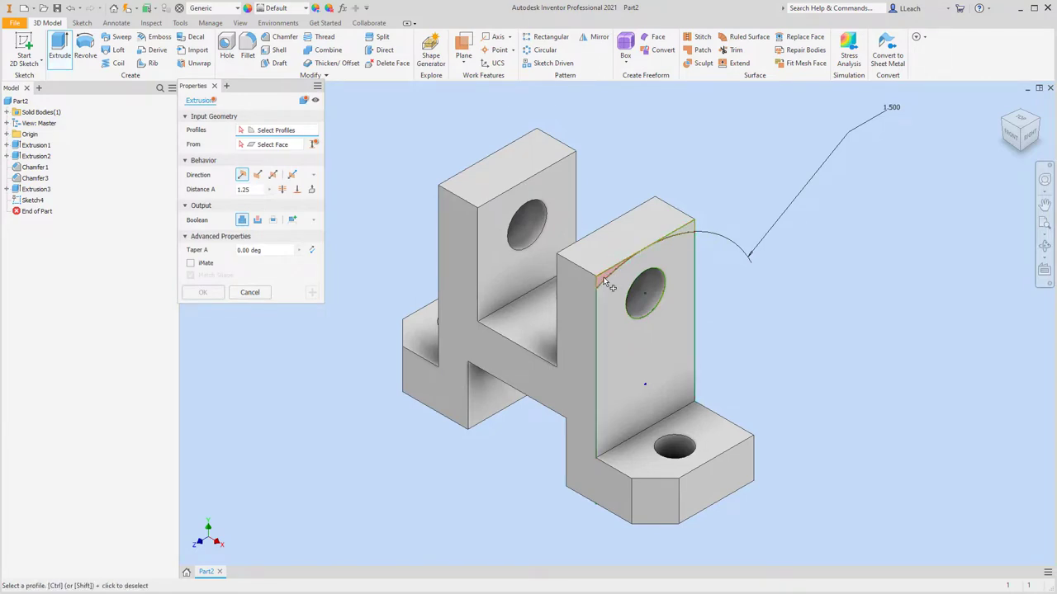
pyautogui.click(605, 283)
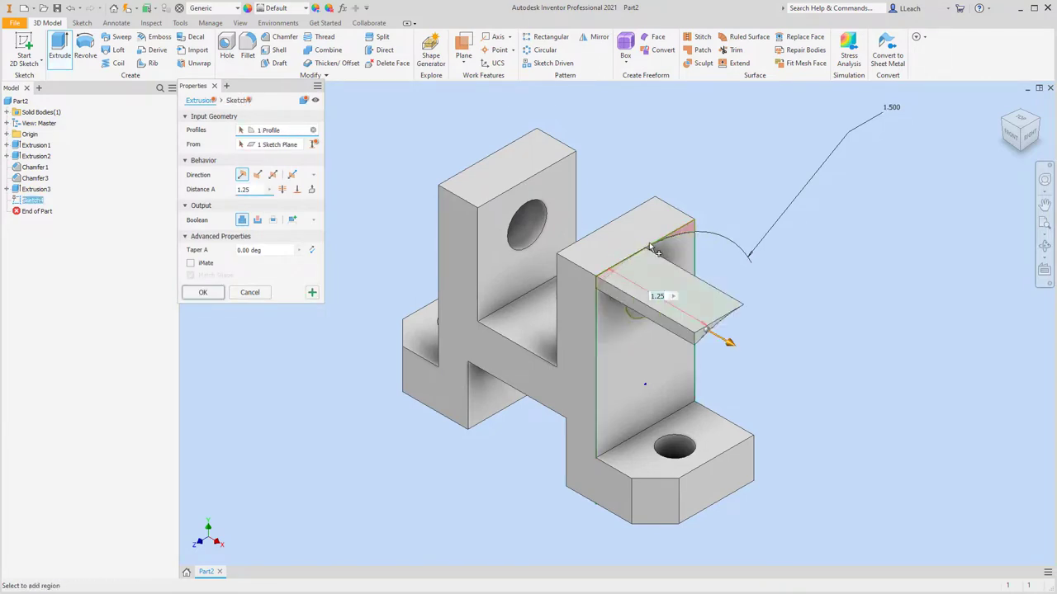
pyautogui.click(690, 233)
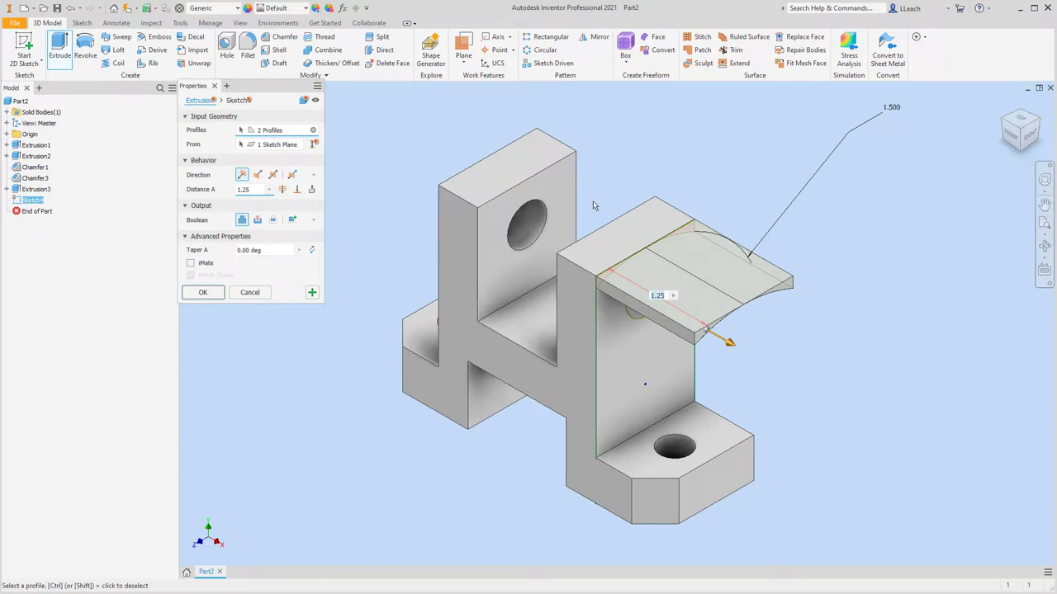
pyautogui.click(257, 220)
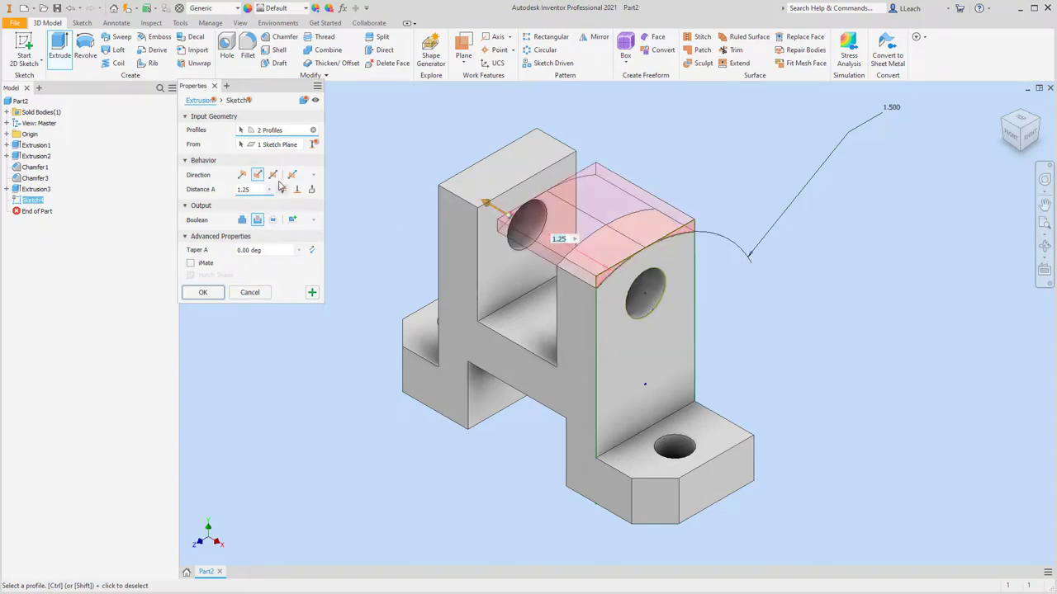
pyautogui.click(283, 189)
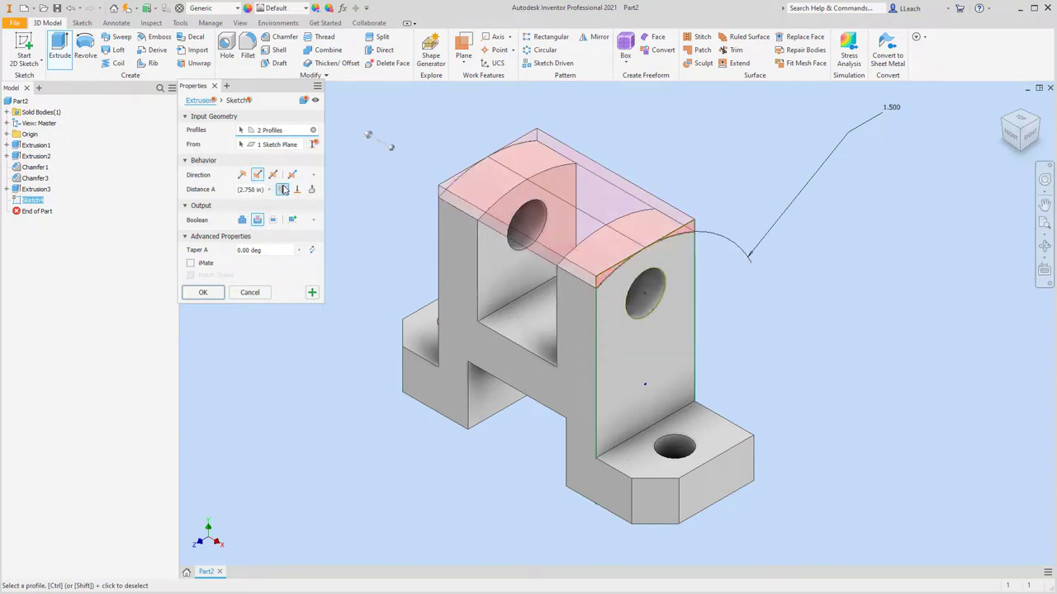
pyautogui.click(205, 292)
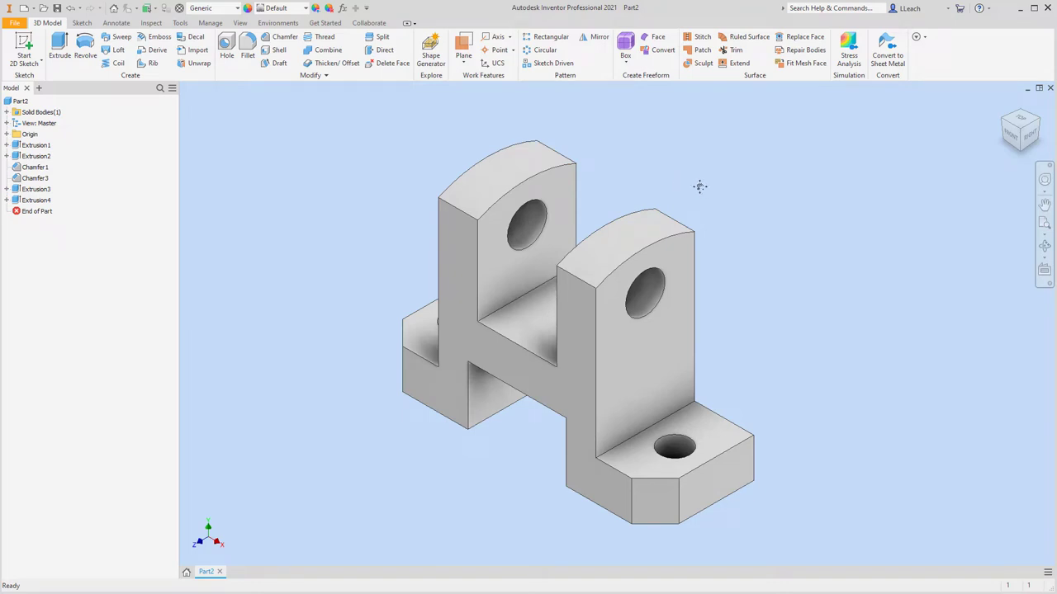
pyautogui.moveTo(700, 187); pyautogui.dragTo(725, 188, button='middle')
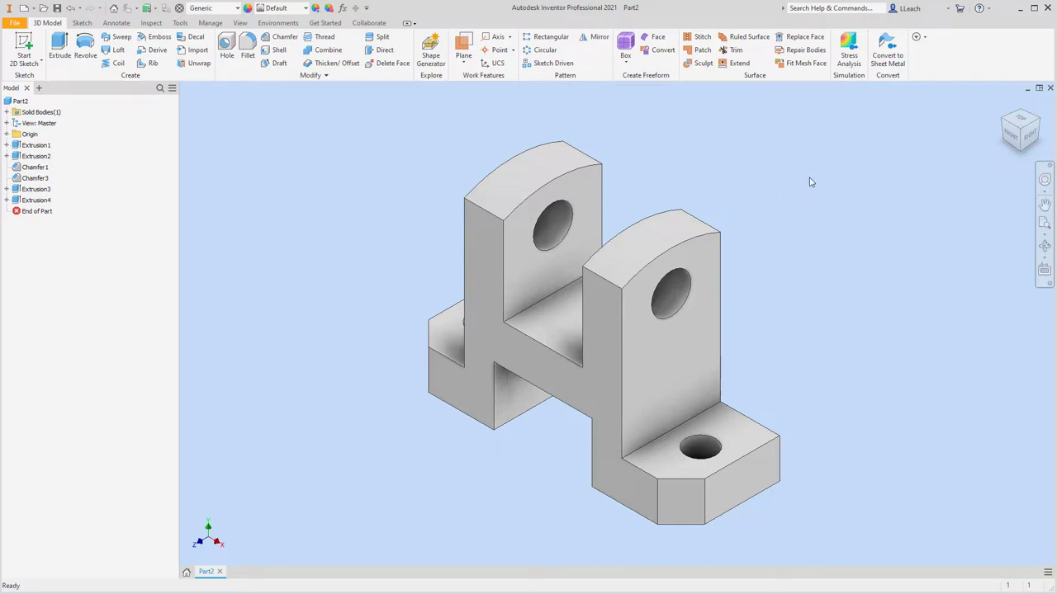
# Save the part as INVENTOR ANCHOR BASE in the Parametric-Modeling2 folder.
pyautogui.click(18, 23)
pyautogui.click(51, 116)
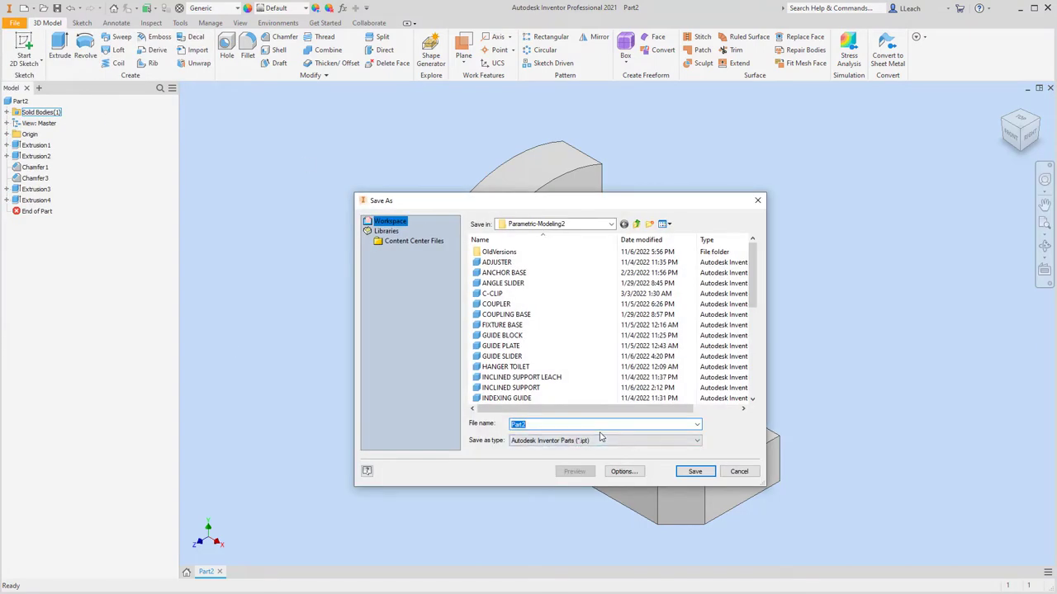
pyautogui.write('ANCHOR BASE')
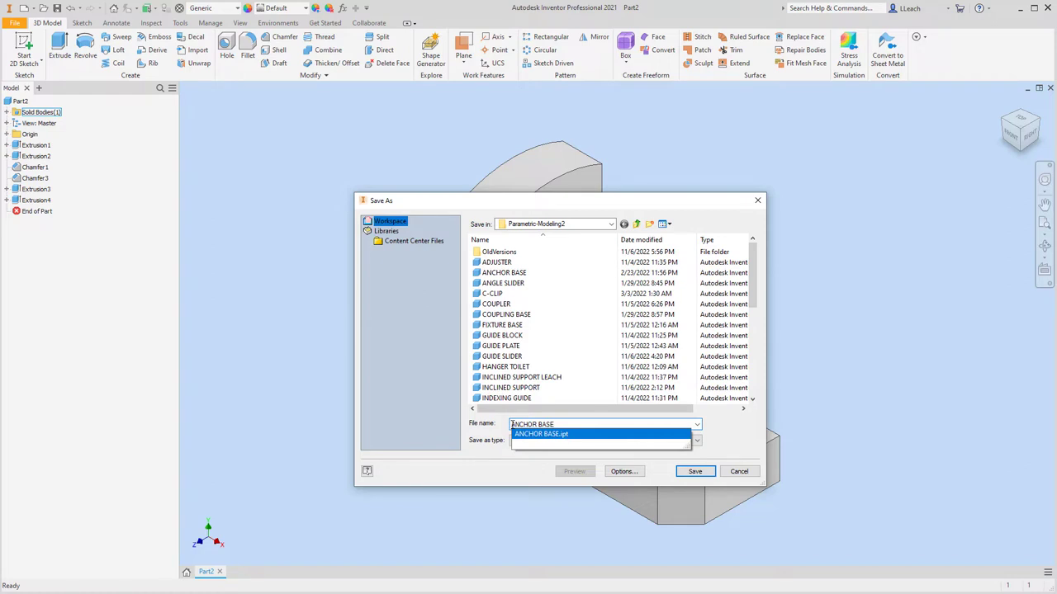
pyautogui.write('INVENTOR')
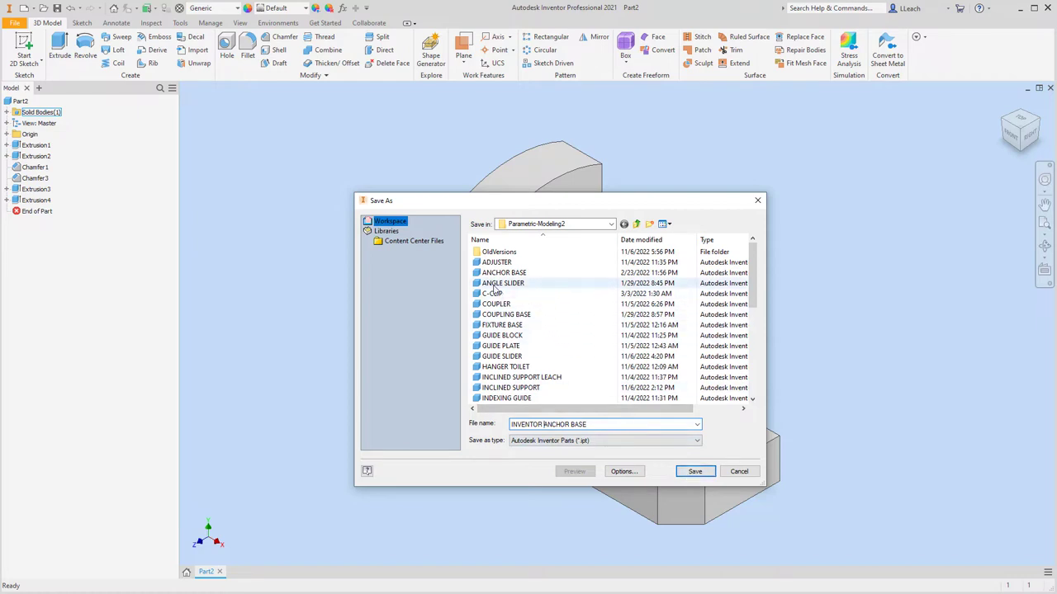
pyautogui.moveTo(532, 277)
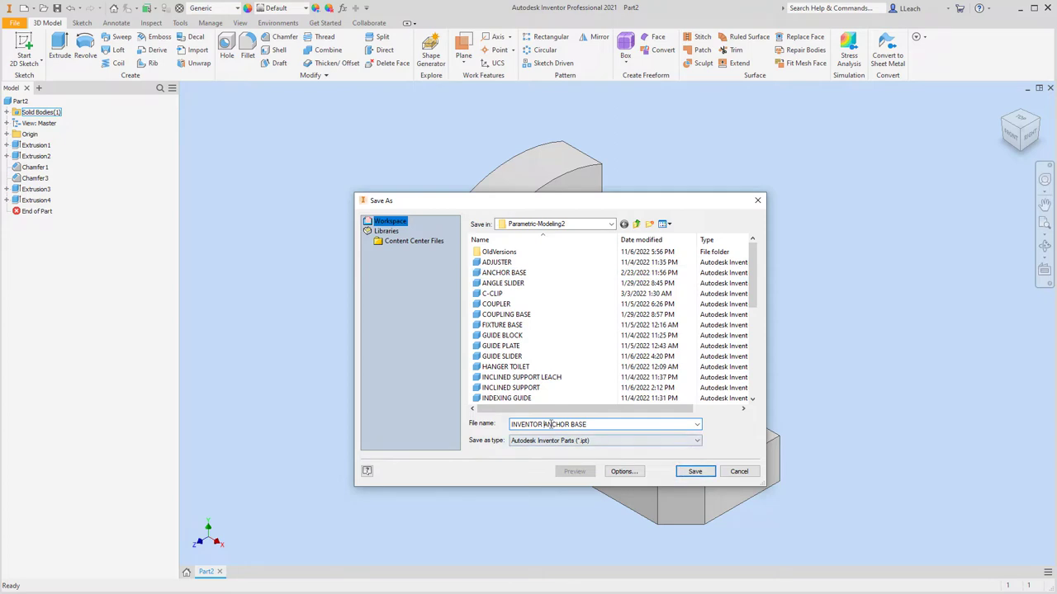
pyautogui.click(695, 471)
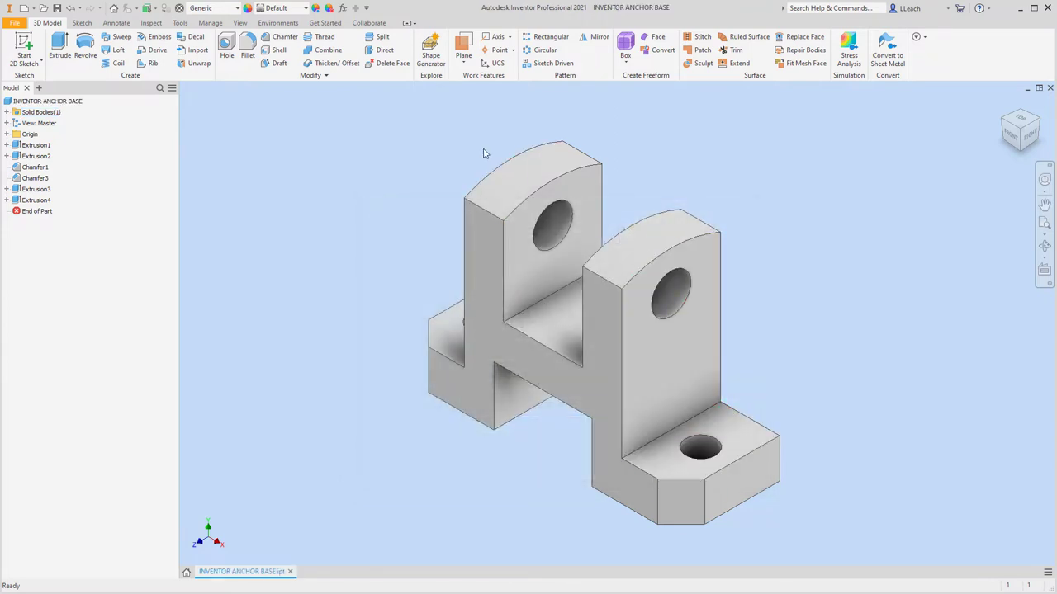
# Set the model's visual style to Shaded with Edges.
pyautogui.click(240, 23)
pyautogui.click(203, 51)
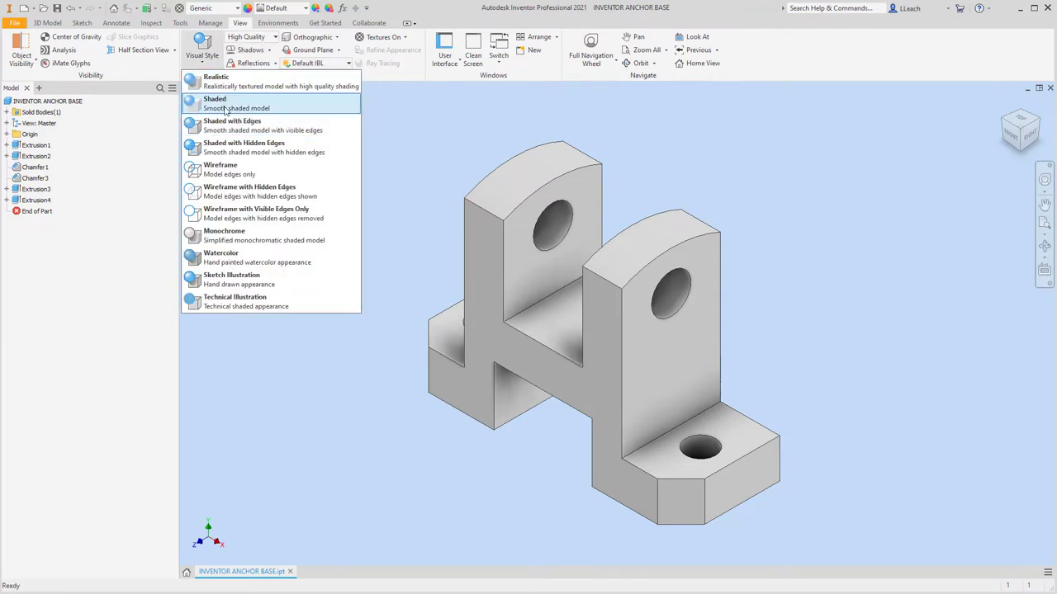
pyautogui.click(220, 125)
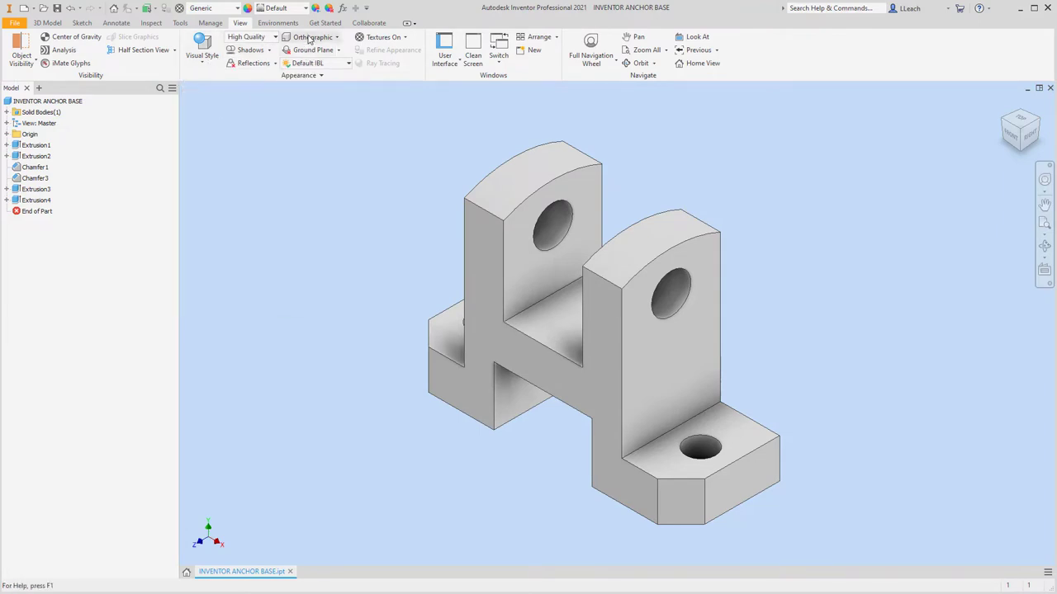
# Turn on shadows for the model view and set the lighting style to Photo Booth.
pyautogui.click(303, 52)
pyautogui.click(299, 55)
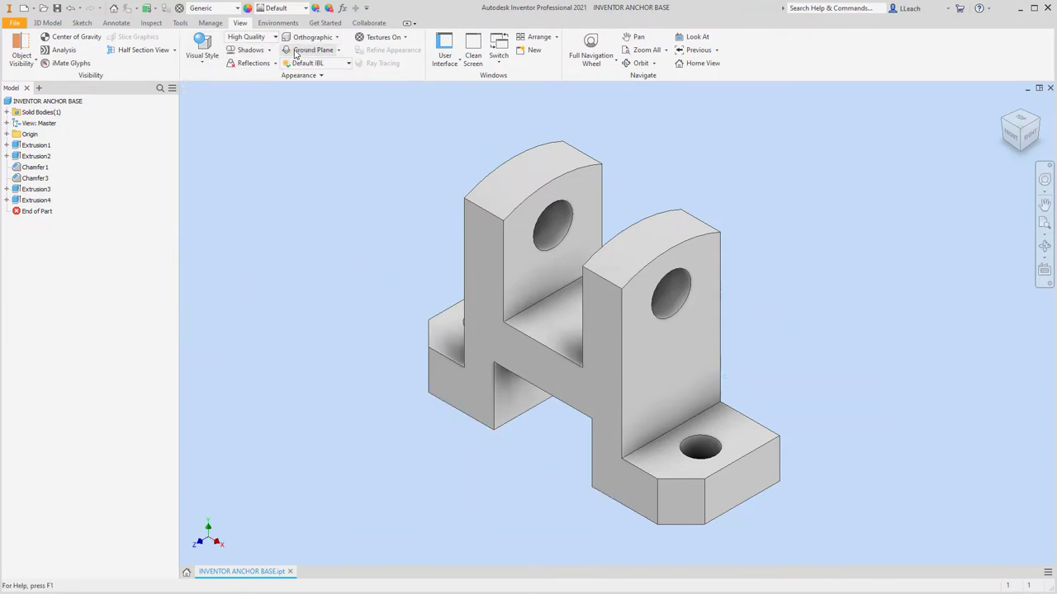
pyautogui.click(251, 49)
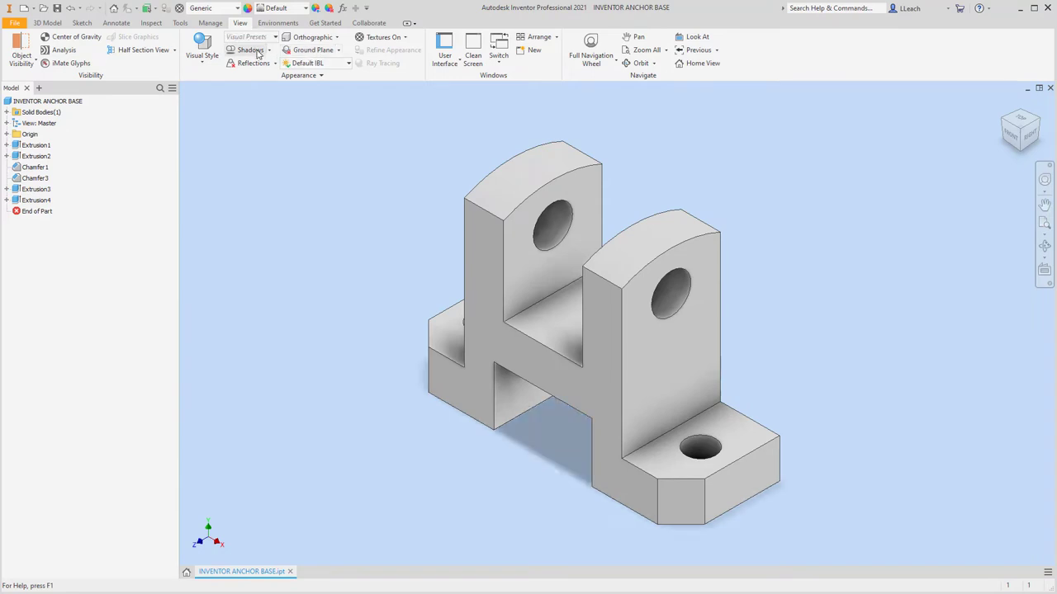
pyautogui.click(318, 66)
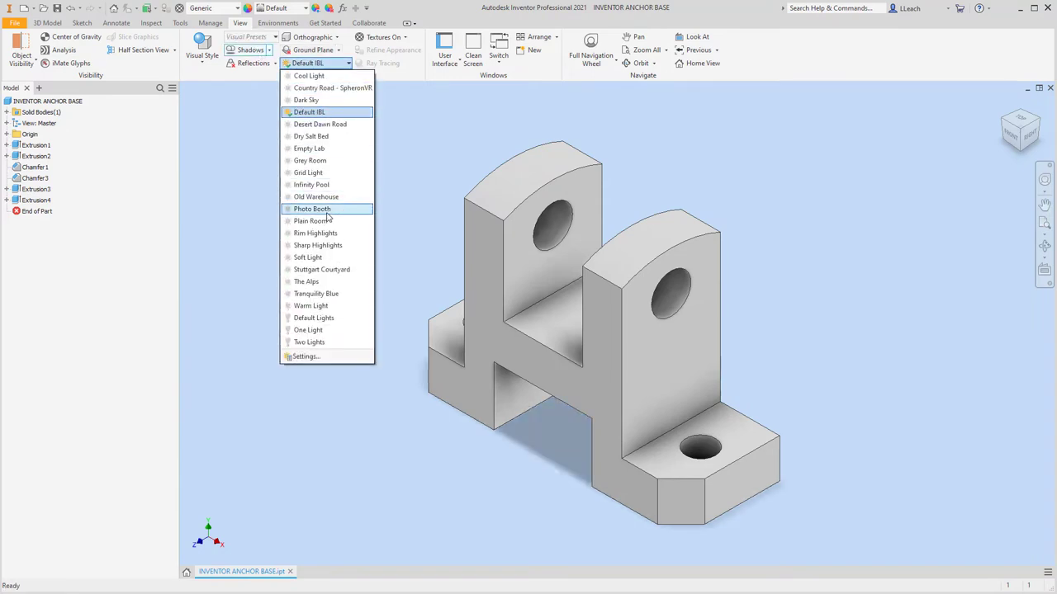
pyautogui.click(331, 214)
# Apply the Smooth - Ivory appearance to the whole part and save the file.
pyautogui.click(305, 10)
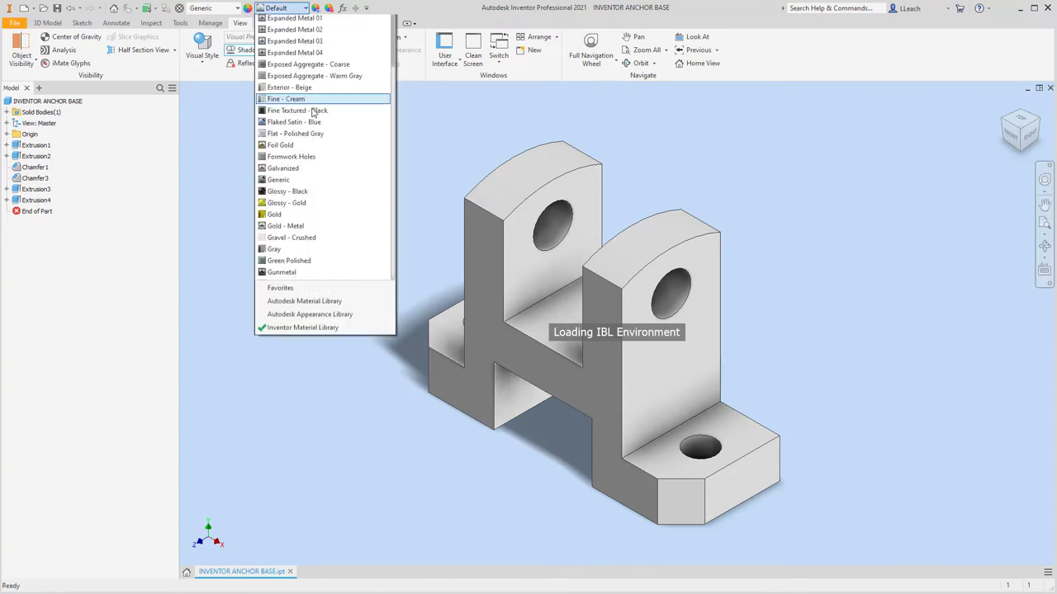
pyautogui.scroll(-20, 310, 230)
pyautogui.scroll(-13, 310, 230)
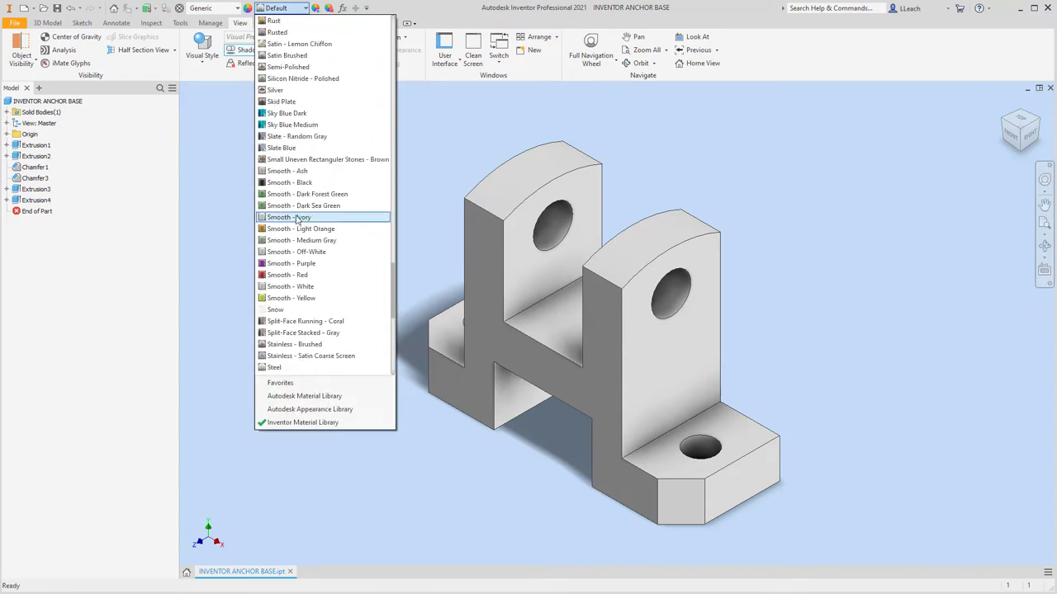
pyautogui.click(299, 218)
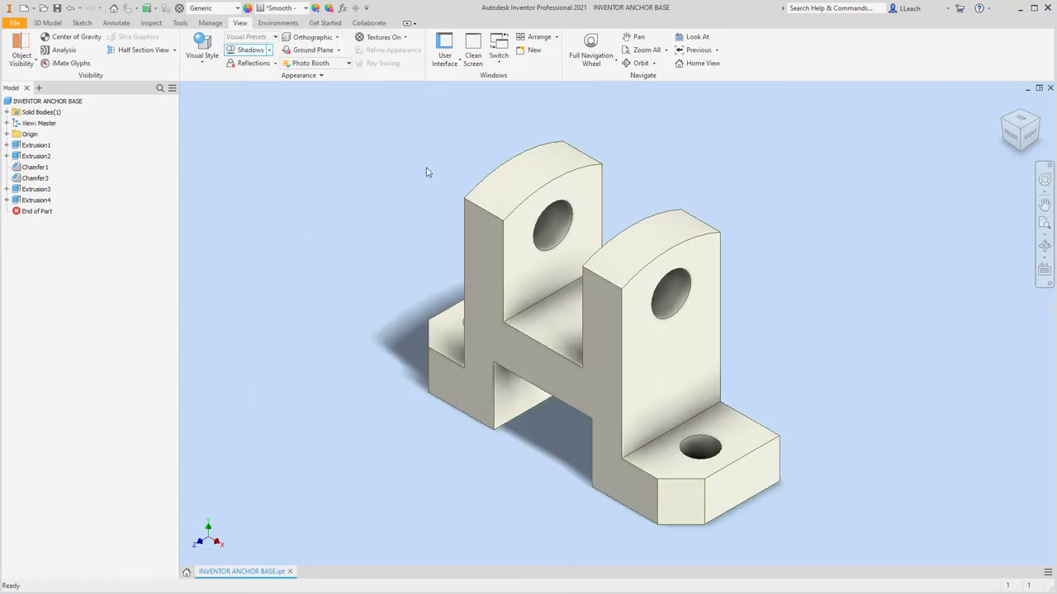
pyautogui.click(15, 22)
pyautogui.click(30, 116)
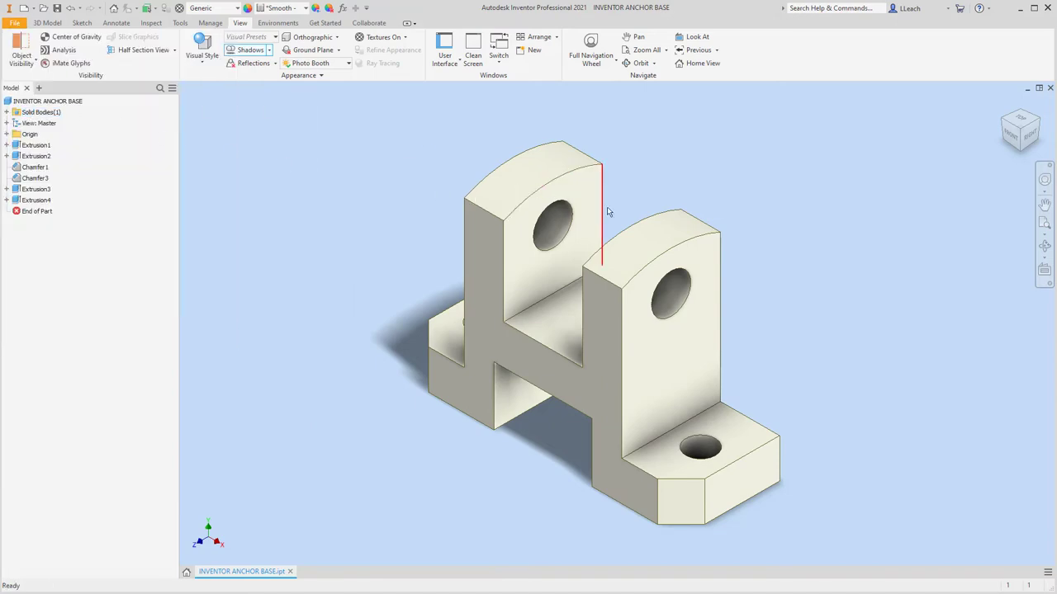